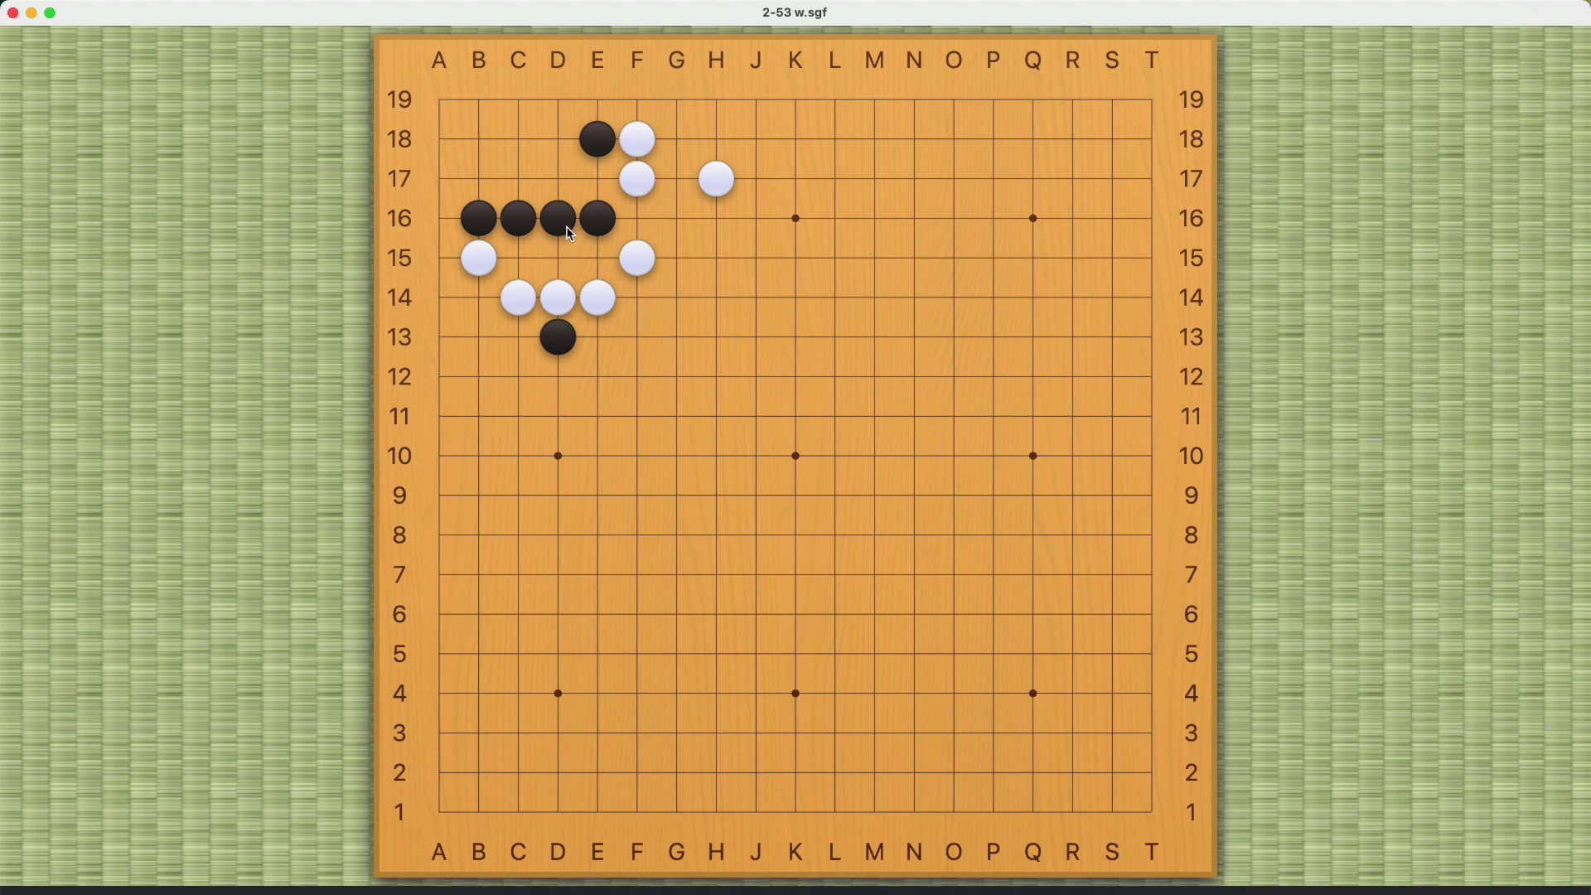
Try White E17, D18, E19 against Black D17, C18, B17 as a first line.
{"action": "left_click", "coordinate": [594, 182]}
{"action": "left_click", "coordinate": [561, 182]}
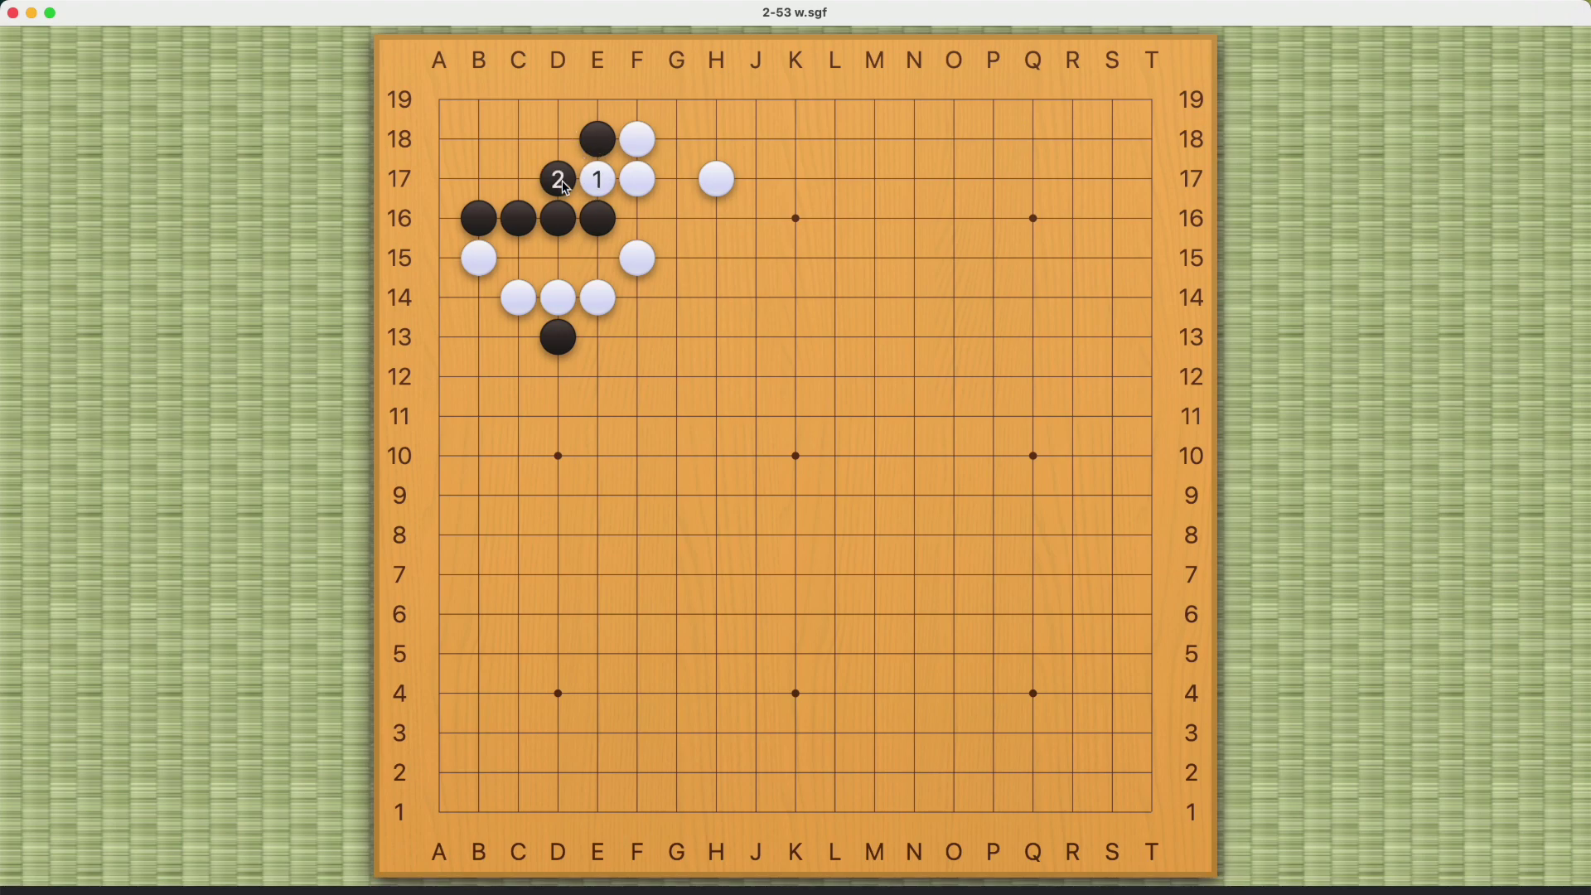
{"action": "left_click", "coordinate": [558, 142]}
{"action": "left_click", "coordinate": [523, 141]}
{"action": "left_click", "coordinate": [596, 109]}
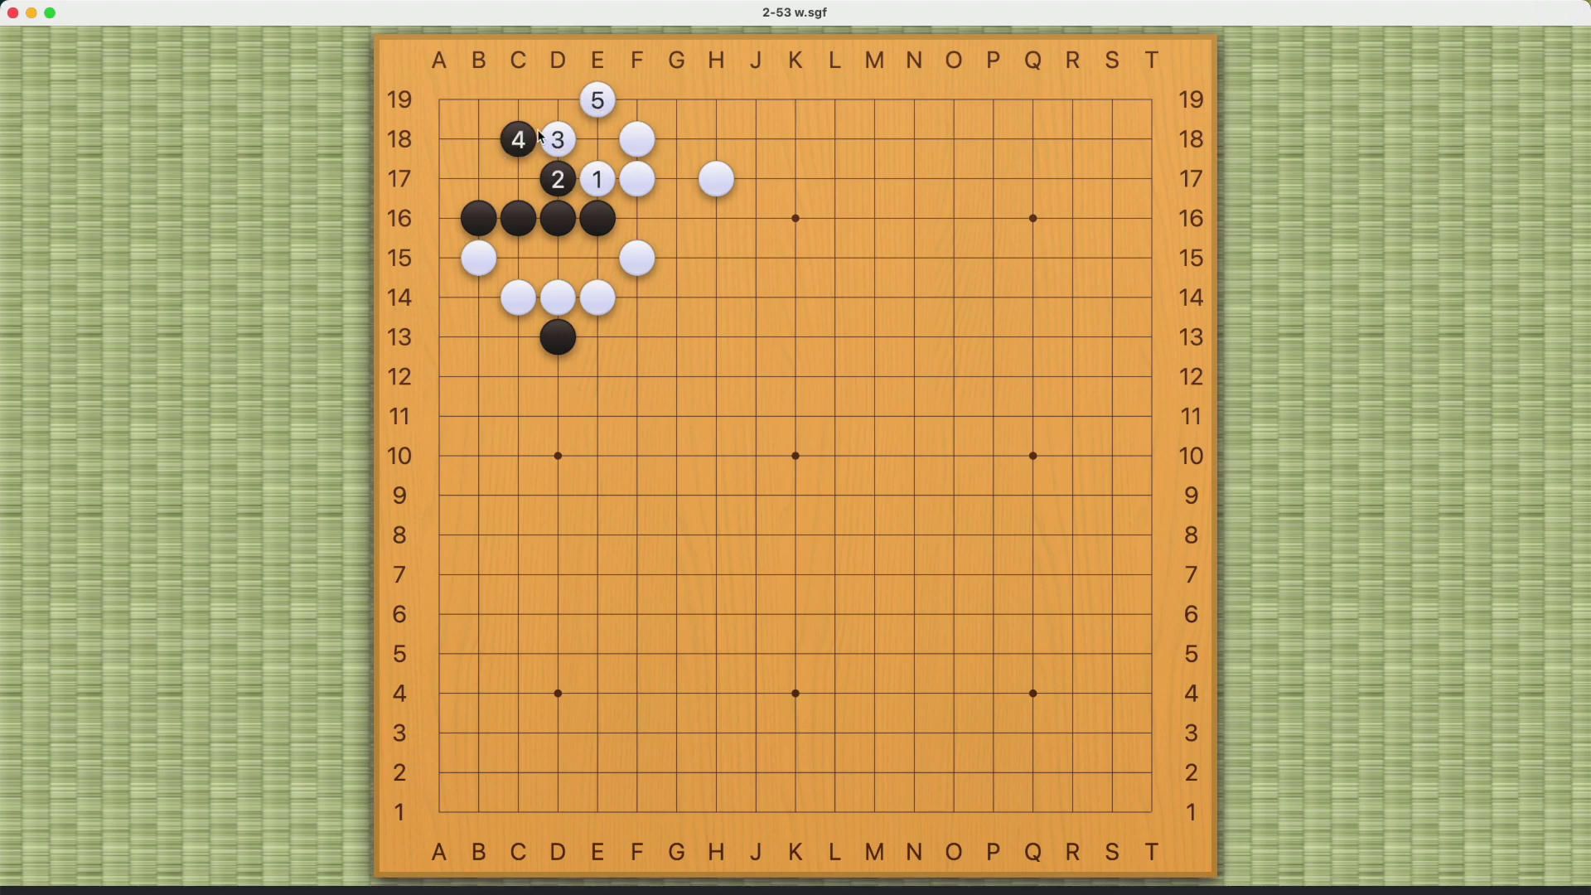
{"action": "left_click", "coordinate": [477, 180]}
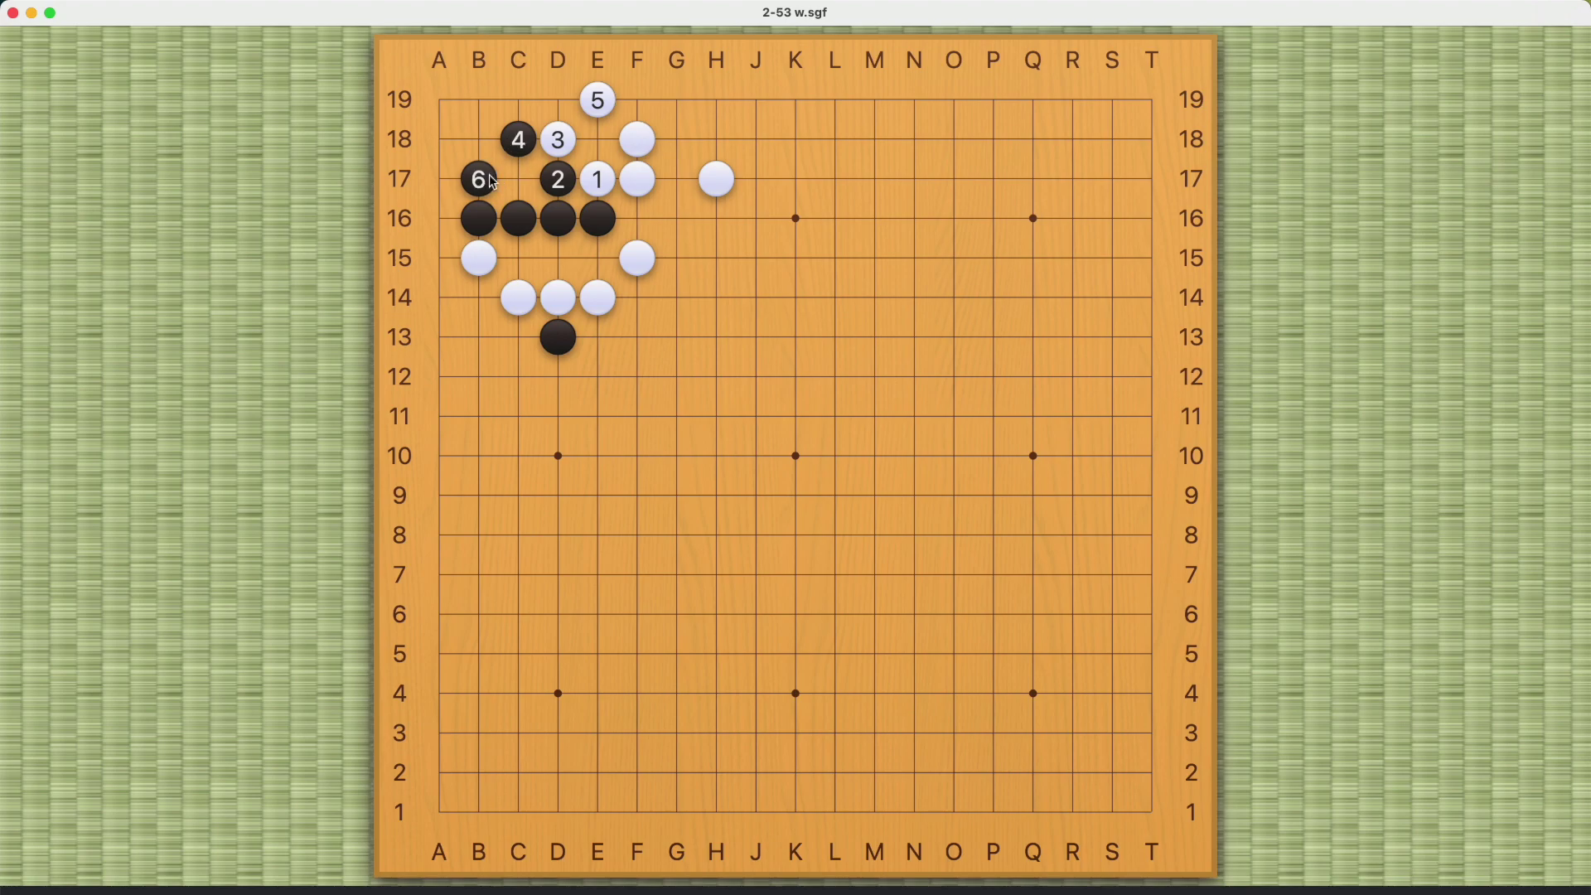
Replace move 3 with White C18, then Black D18, White B17, Black A16.
{"action": "left_click", "coordinate": [555, 187]}
{"action": "left_click", "coordinate": [520, 144]}
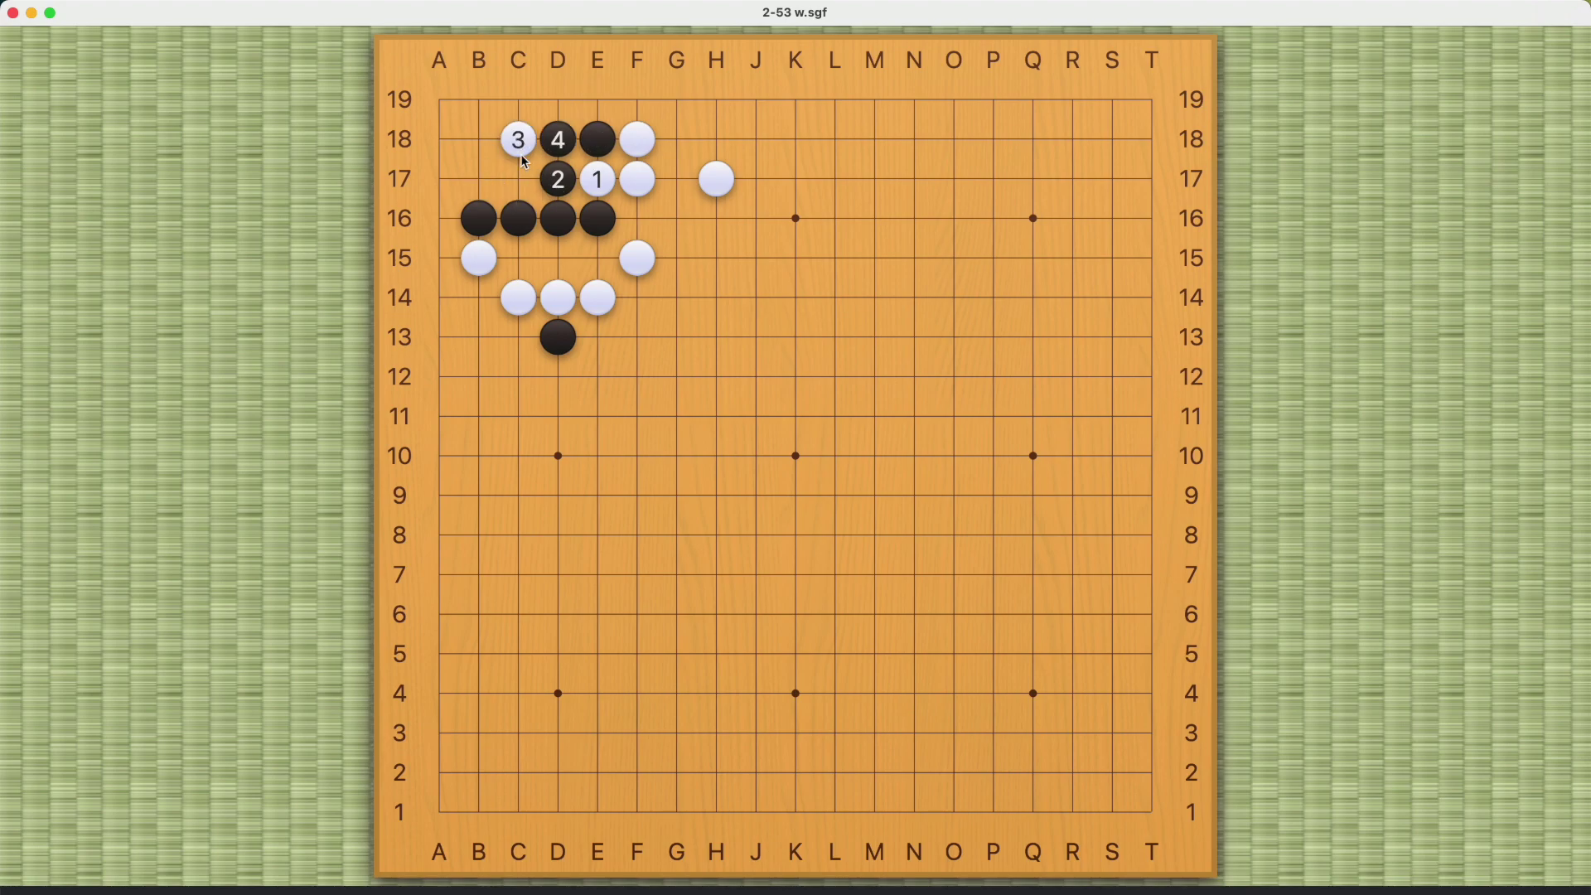
{"action": "left_click", "coordinate": [477, 181]}
{"action": "left_click", "coordinate": [439, 217]}
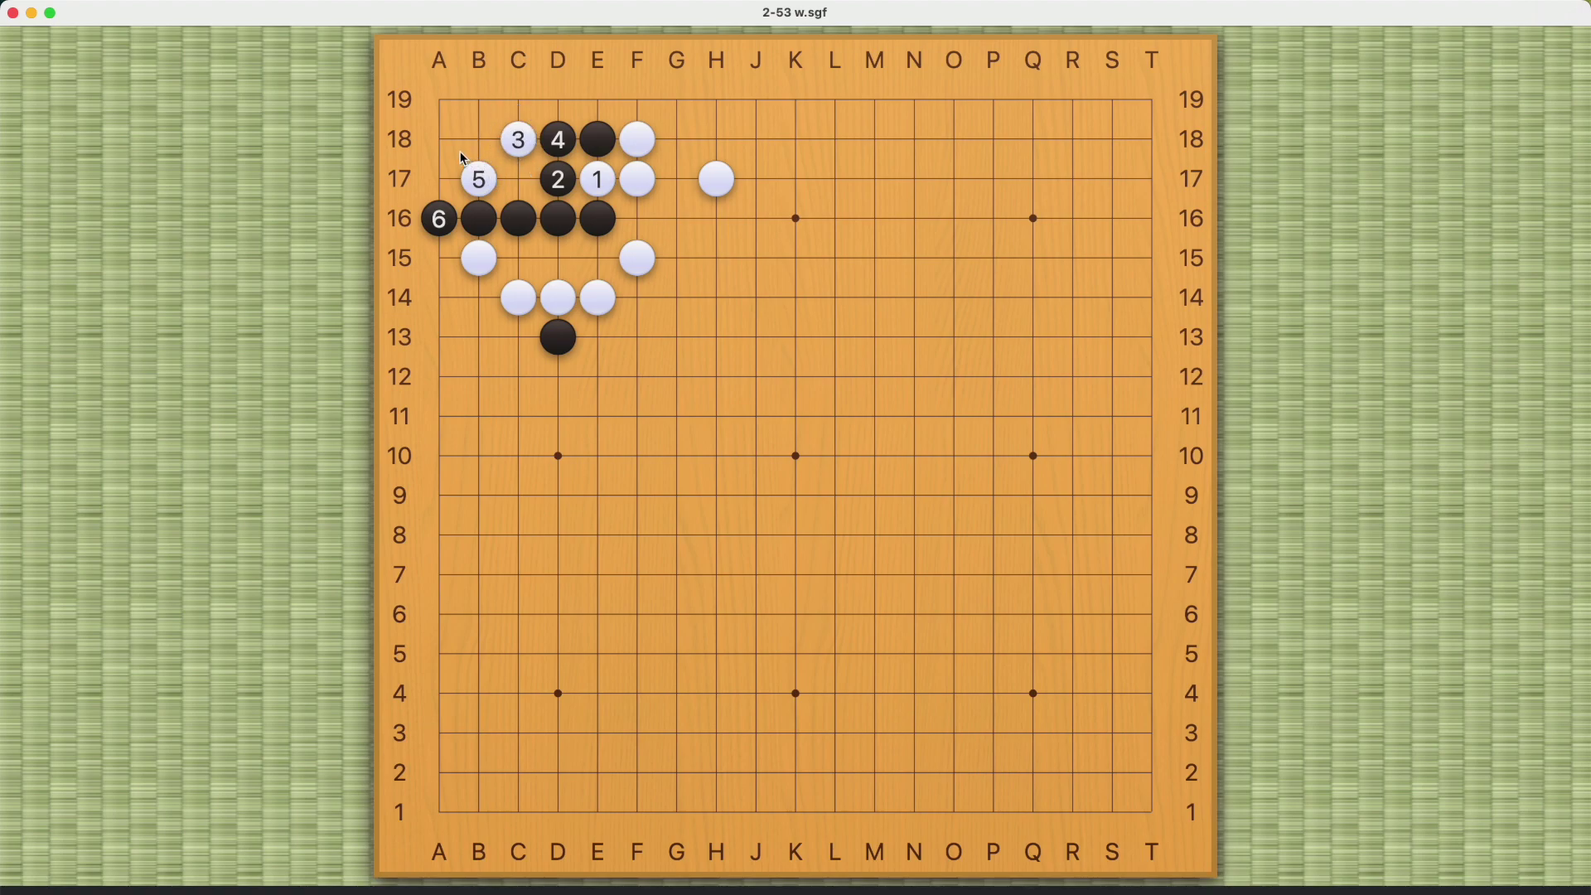
Continue with White 7 B19, Black 8 A18, White 9 B18 and White 11 C19.
{"action": "left_click", "coordinate": [480, 106]}
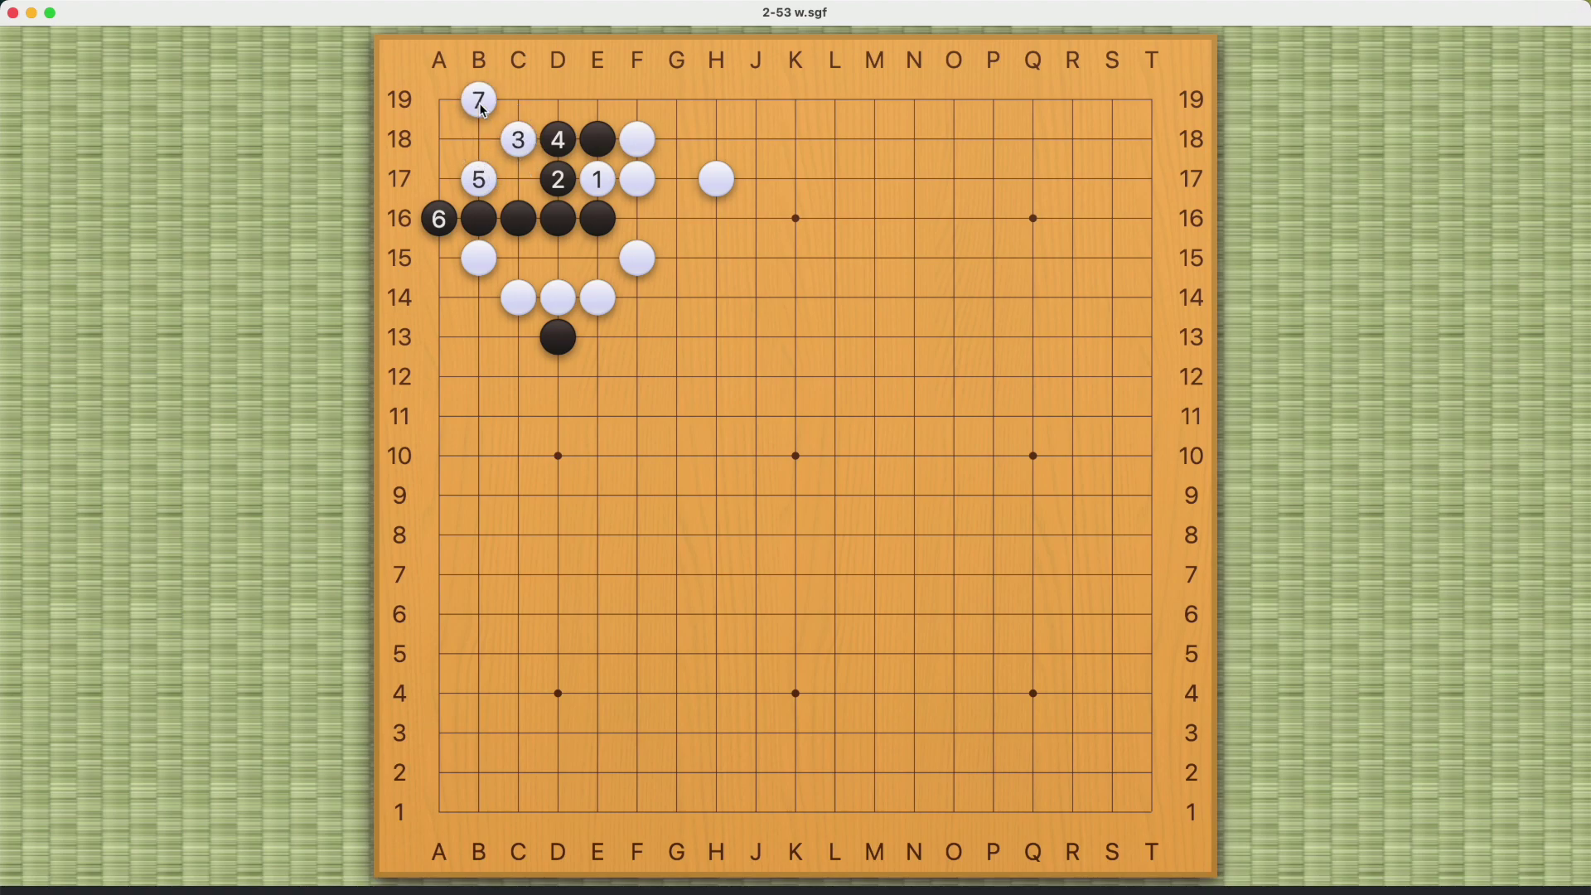
{"action": "left_click", "coordinate": [444, 146]}
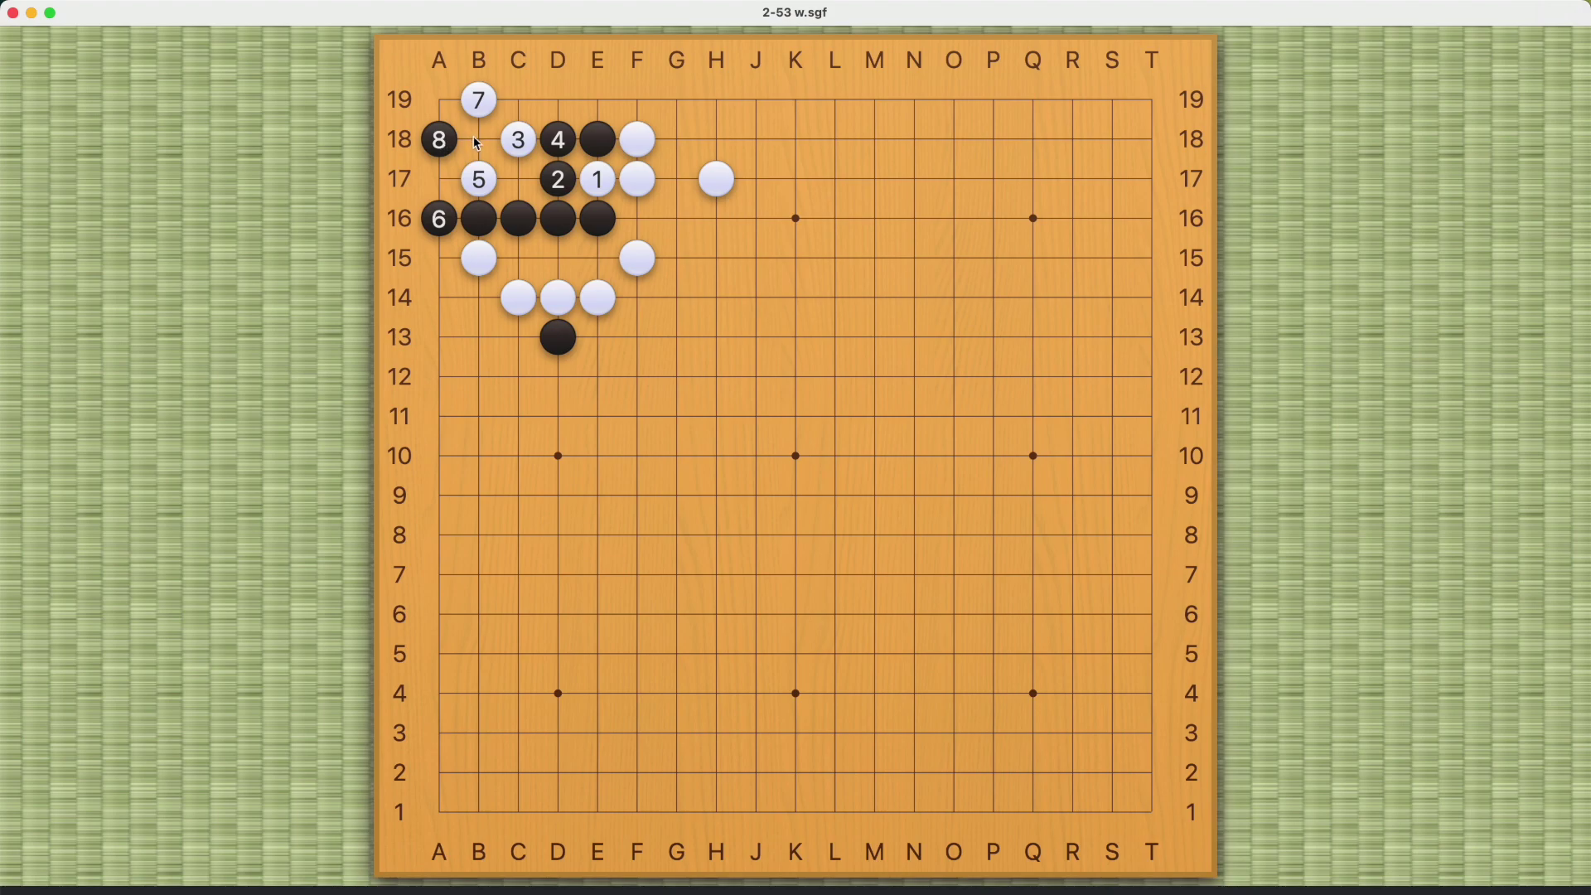
{"action": "left_click", "coordinate": [479, 142]}
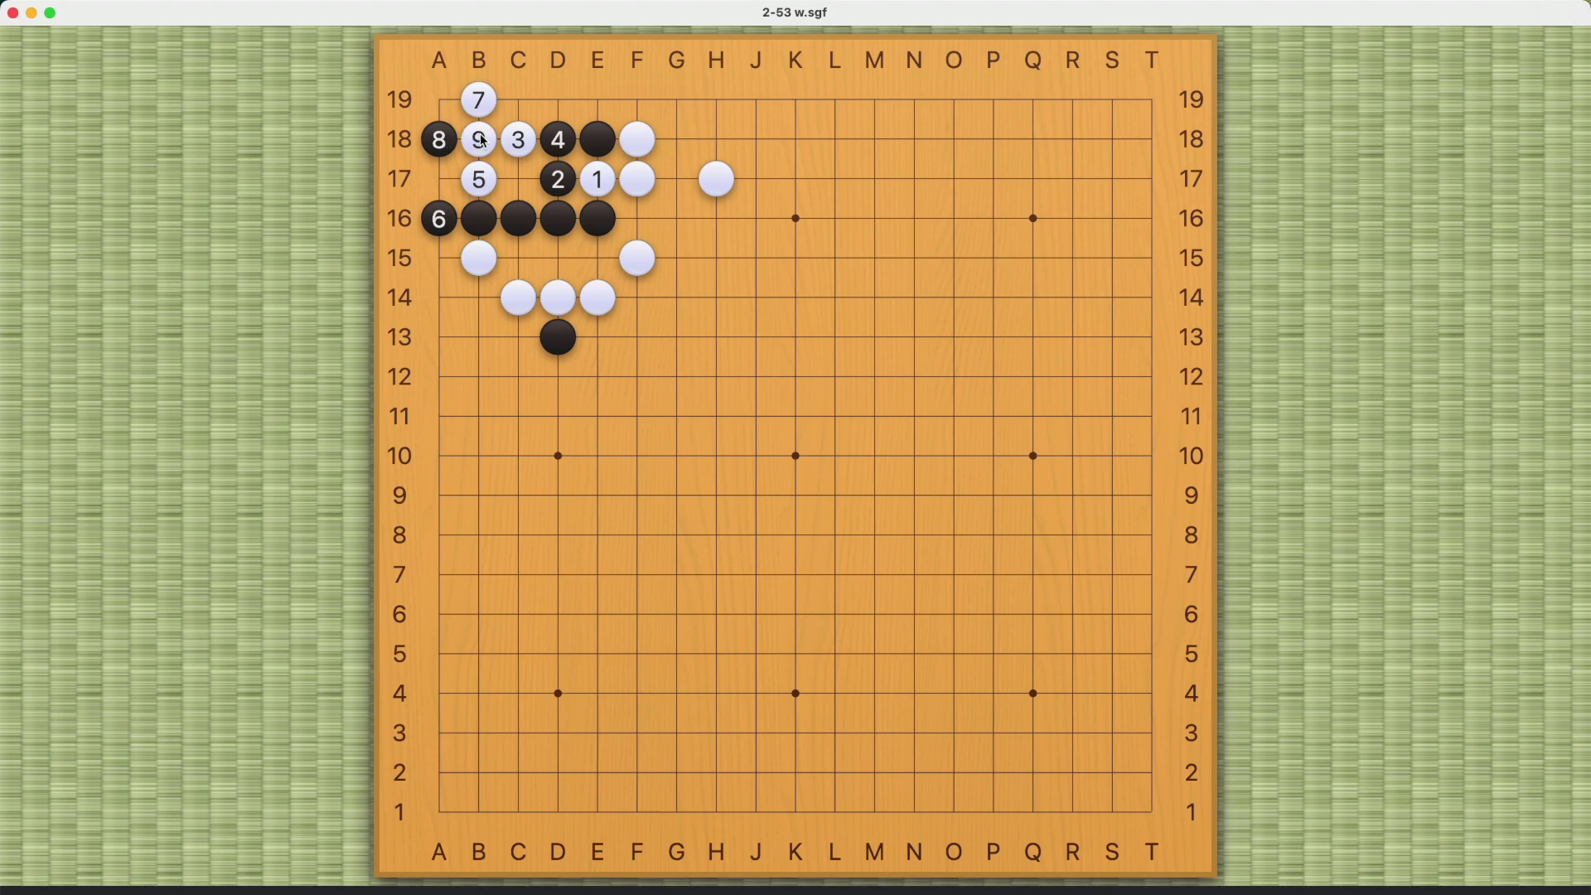
{"action": "left_click", "coordinate": [518, 102]}
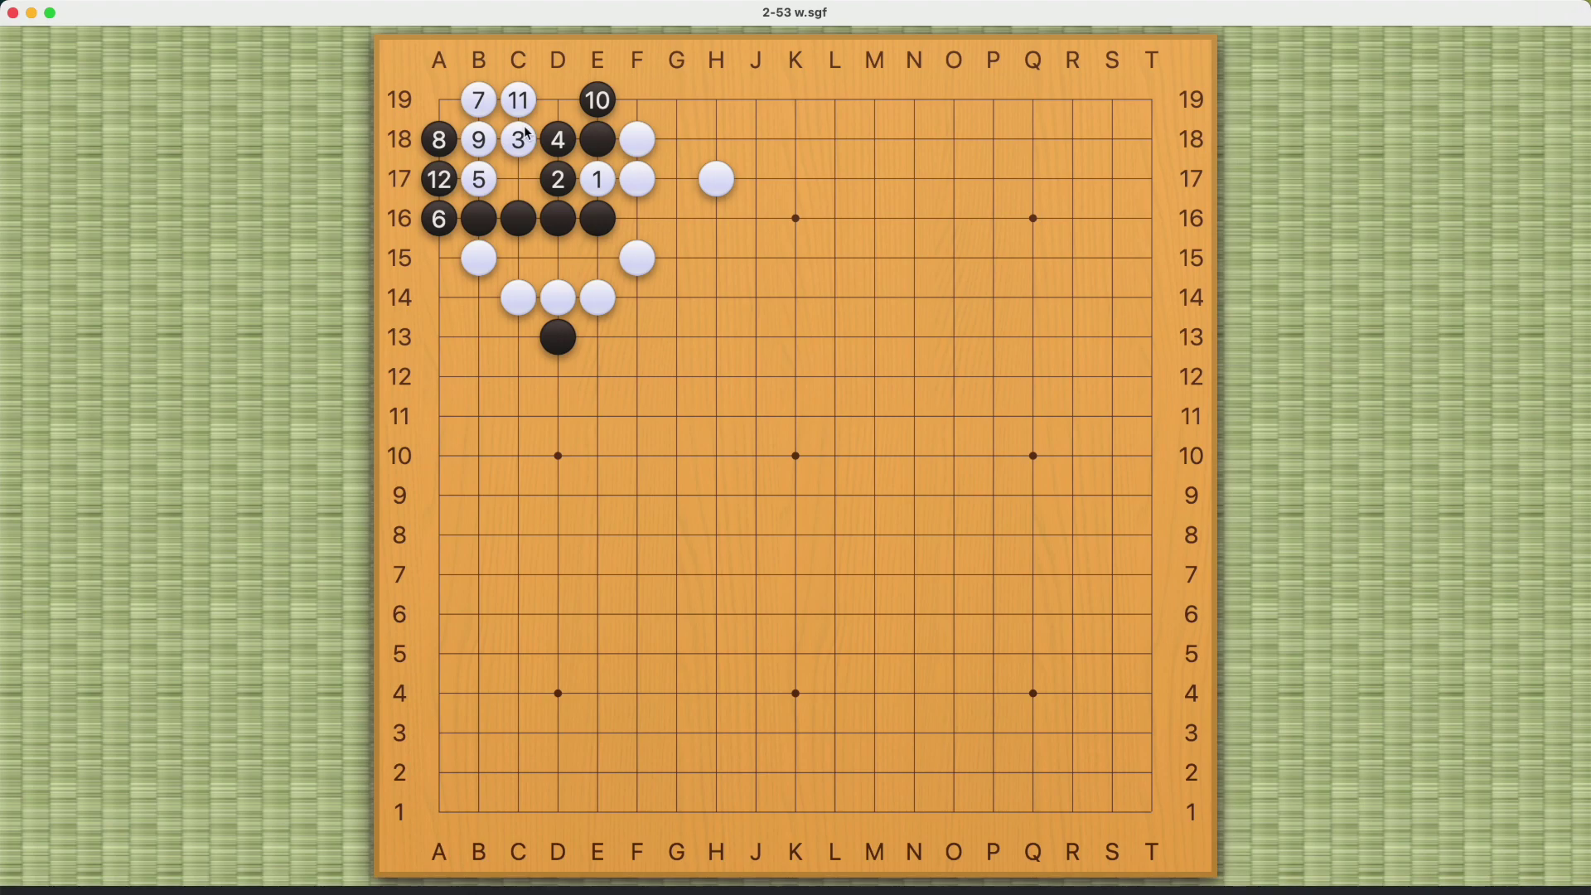
Take back to move 6 and play White E19, B19, B18 against Black D19, A18, A17.
{"action": "key", "text": "Left"}
{"action": "key", "text": "Left"}
{"action": "key", "text": "Left"}
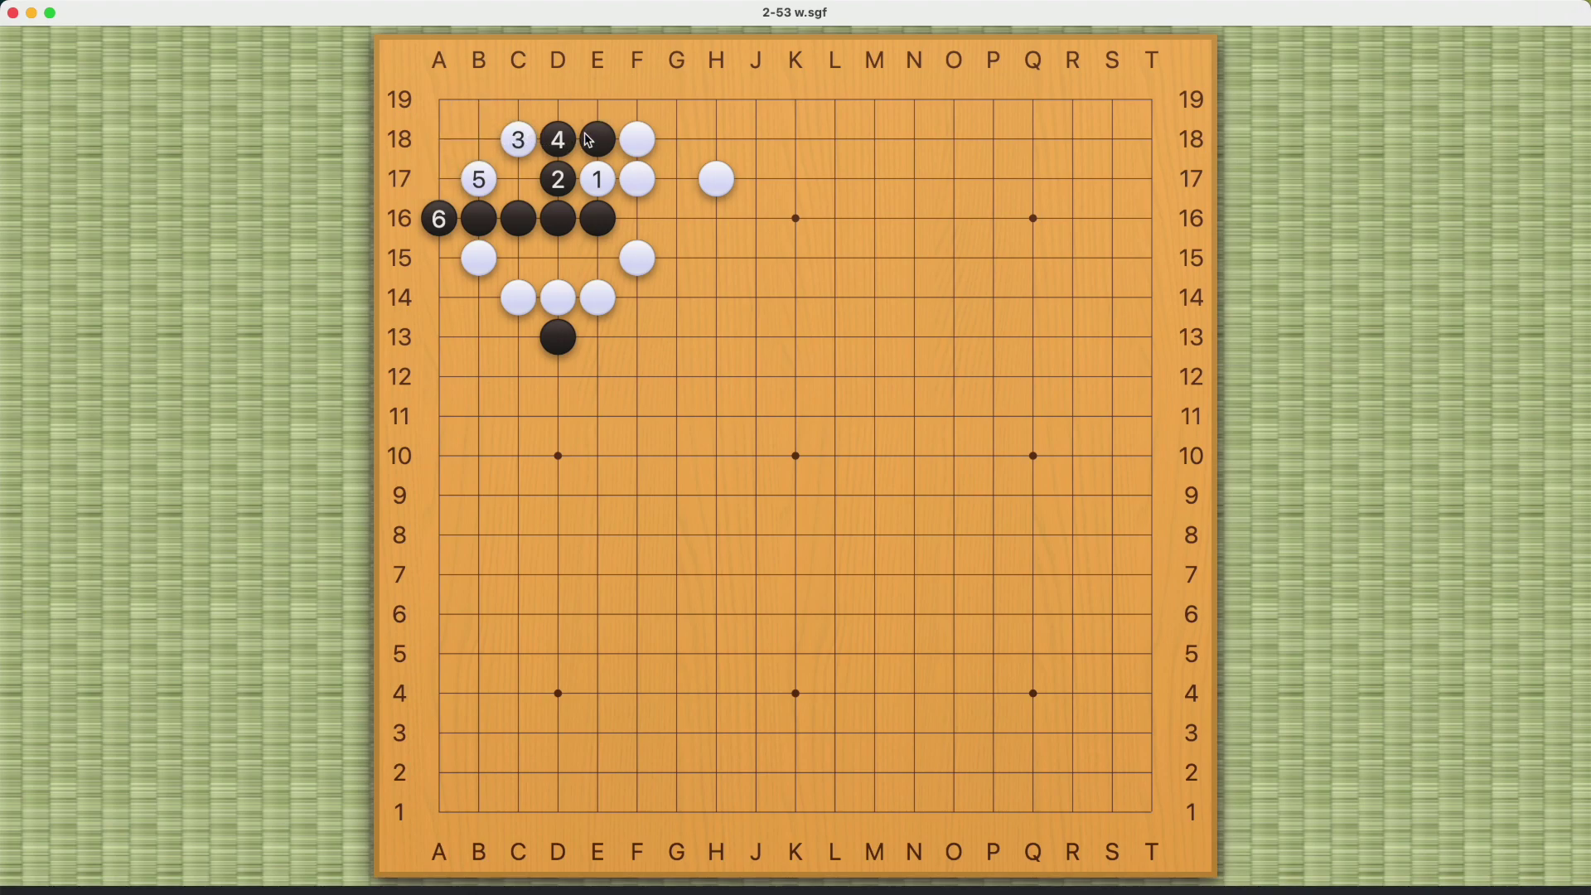
{"action": "left_click", "coordinate": [596, 103]}
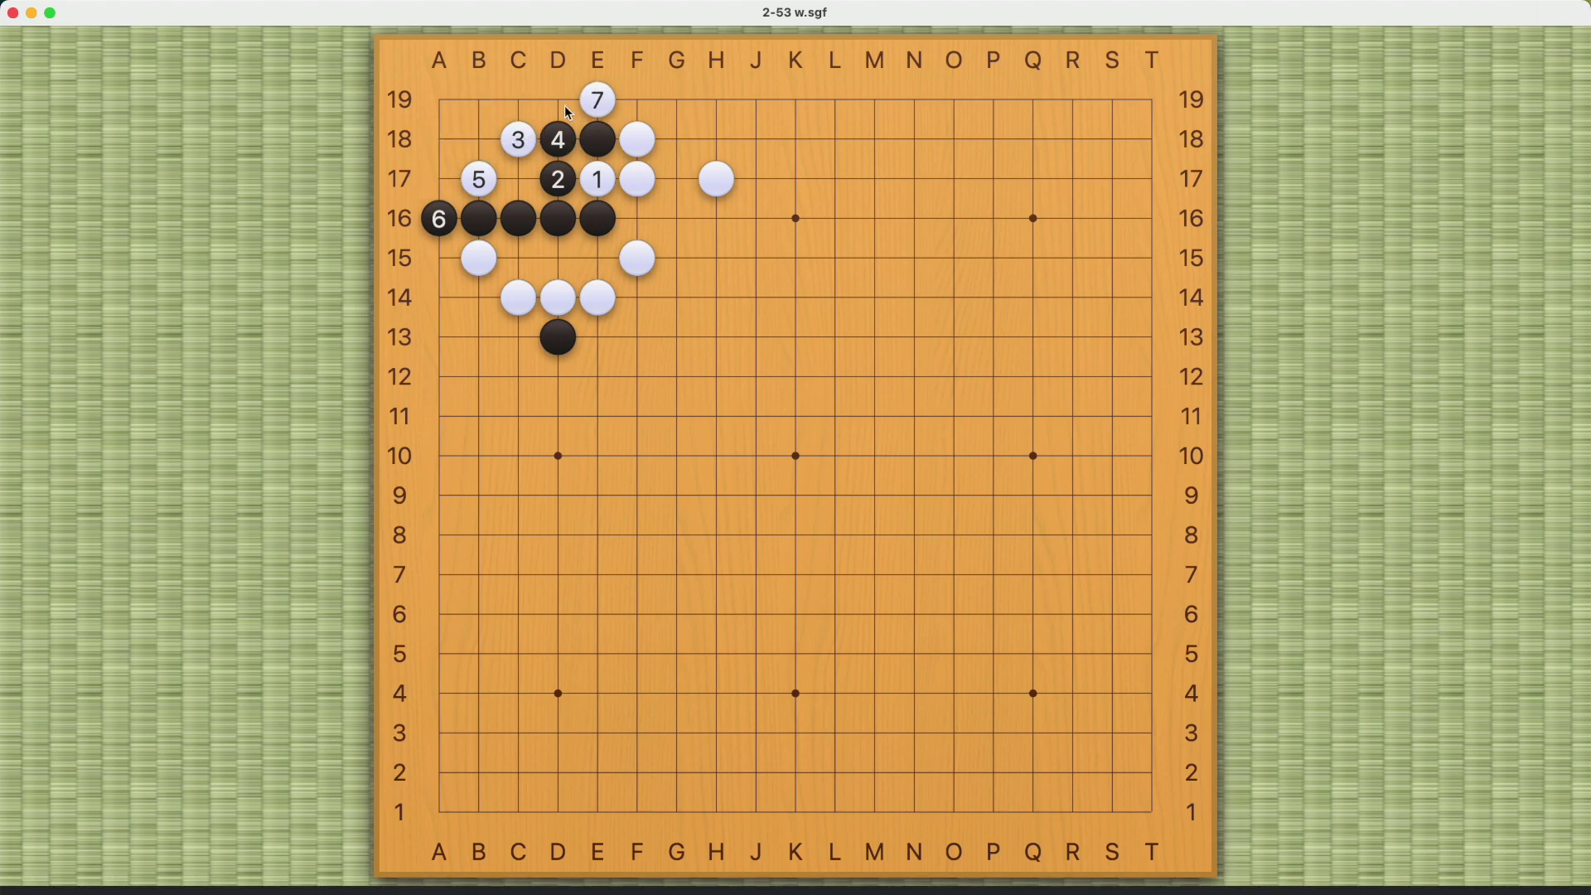
{"action": "left_click", "coordinate": [477, 103]}
{"action": "left_click", "coordinate": [438, 140]}
{"action": "left_click", "coordinate": [437, 179]}
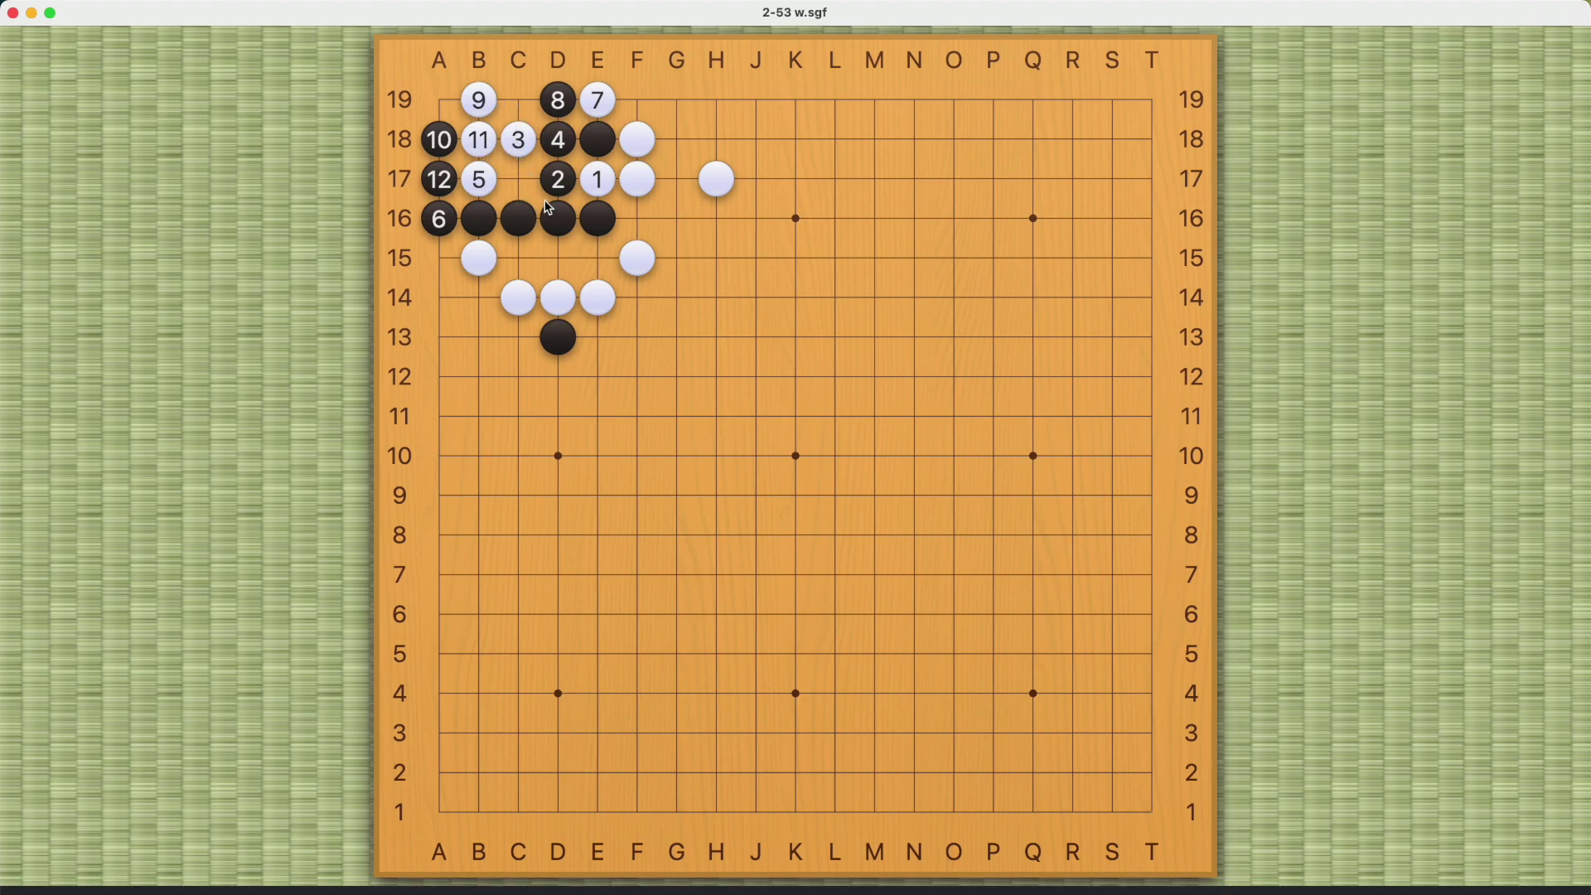
Start a new line White D18, Black C18, White E17 through Black 6 at B17.
{"action": "left_click", "coordinate": [558, 143]}
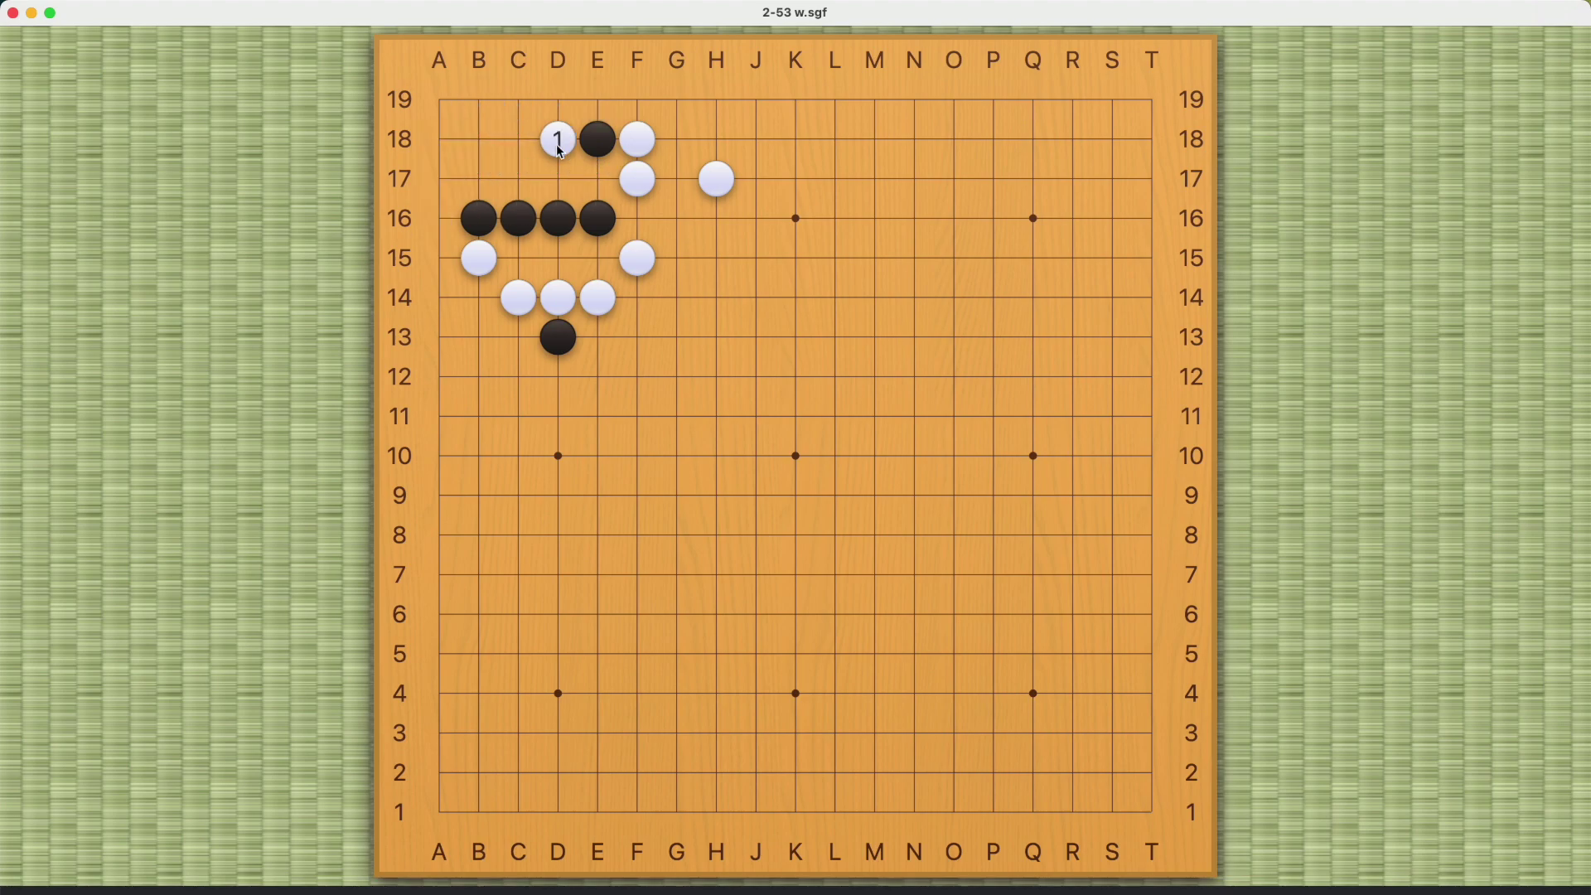
{"action": "left_click", "coordinate": [581, 183]}
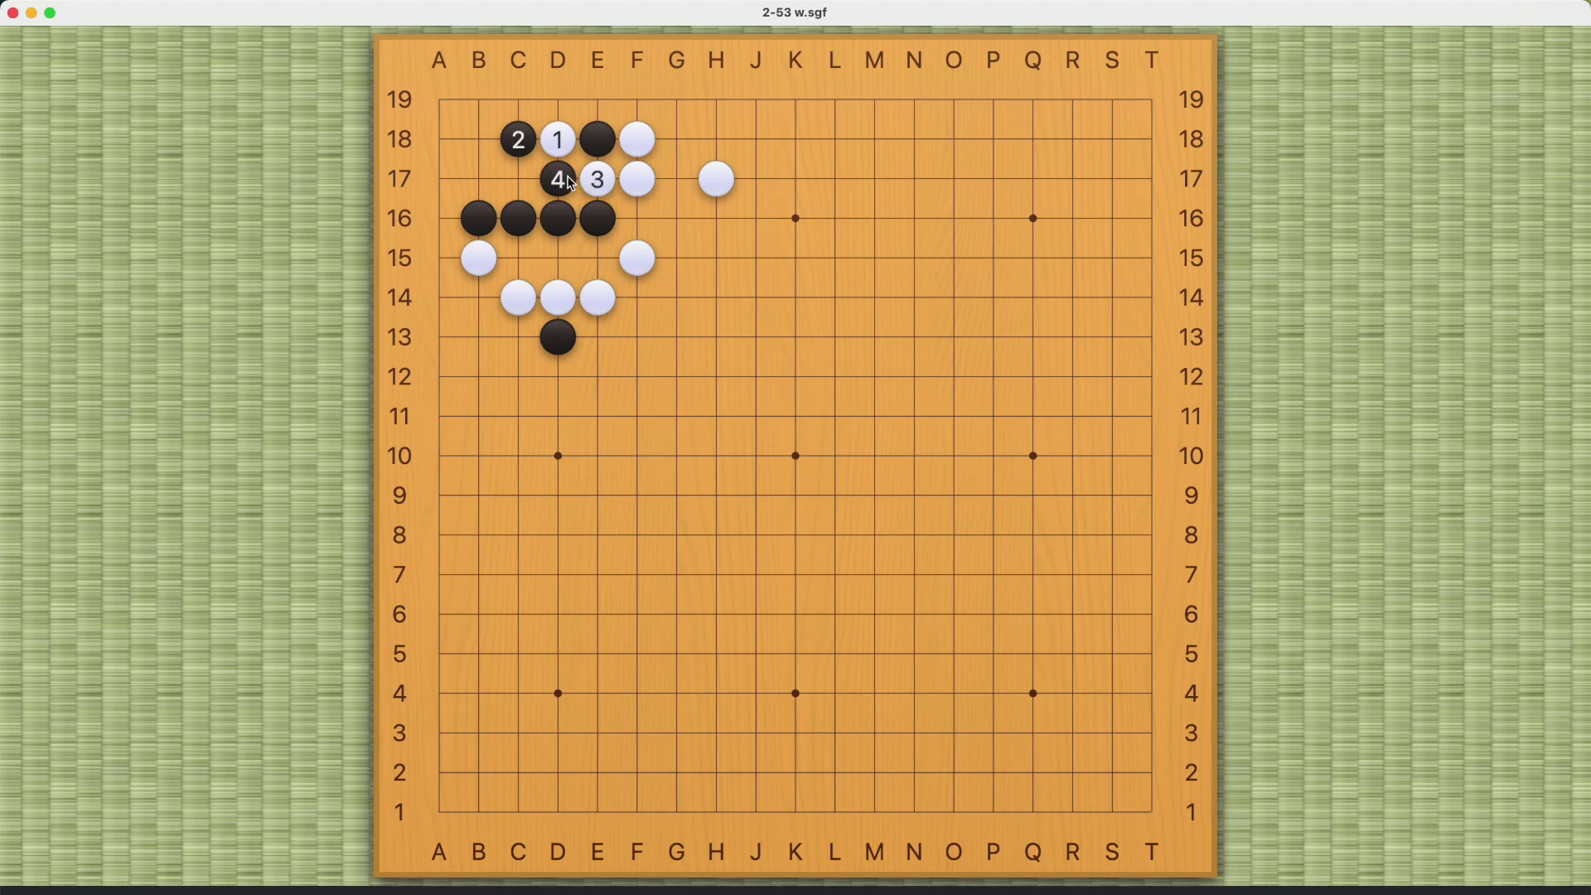
{"action": "left_click", "coordinate": [596, 103]}
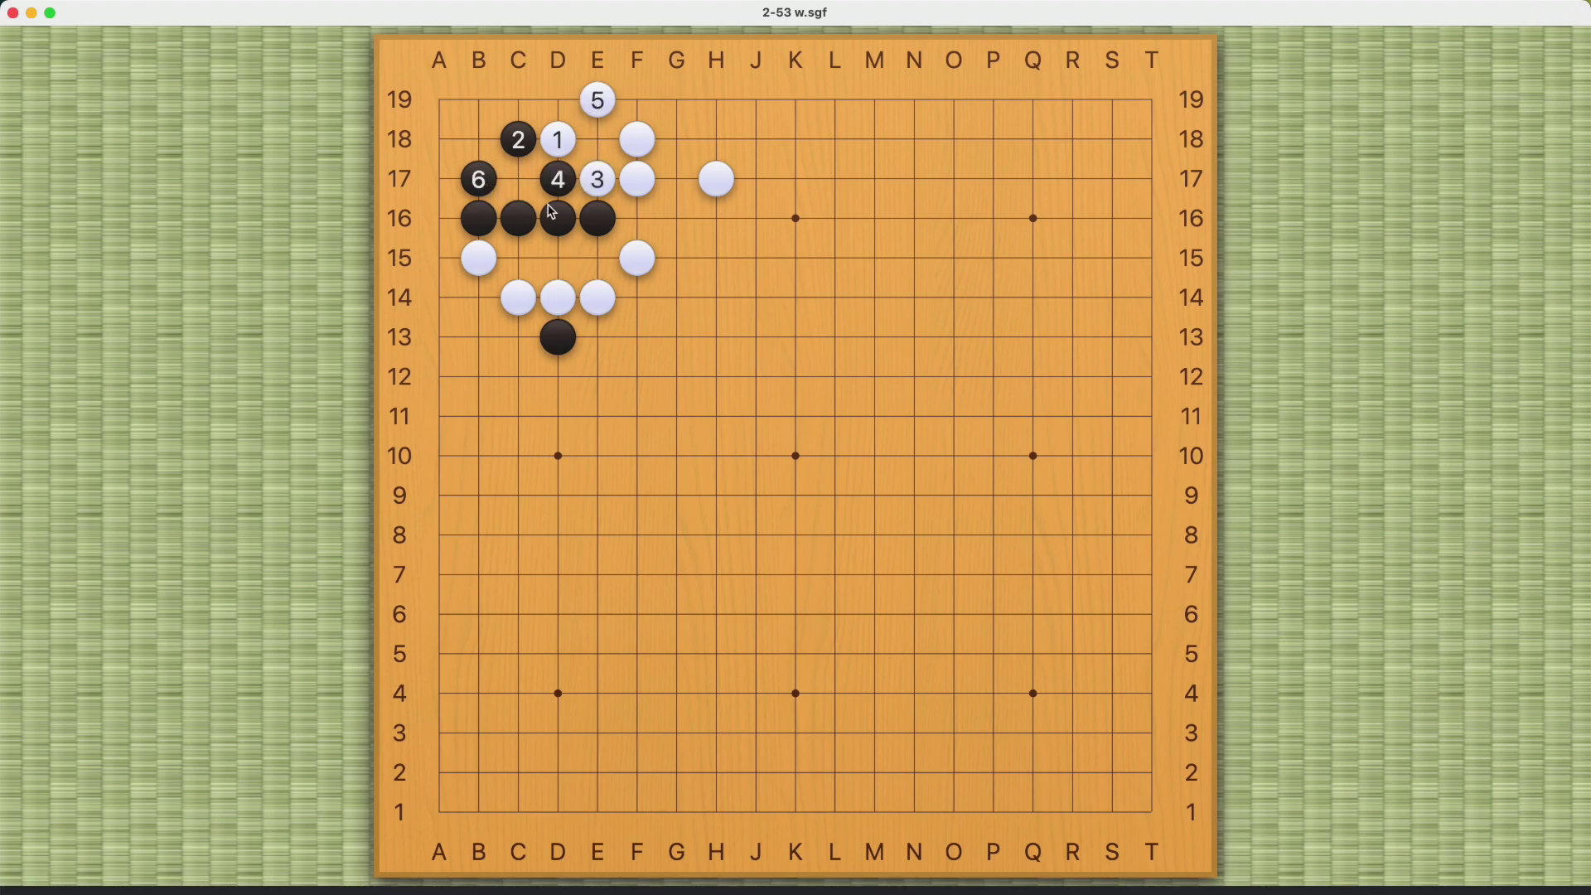
Retry from White 3 D17: Black E17, White E19, Black C17, White D19, Black C19, White F19, Black A16.
{"action": "left_click", "coordinate": [560, 178]}
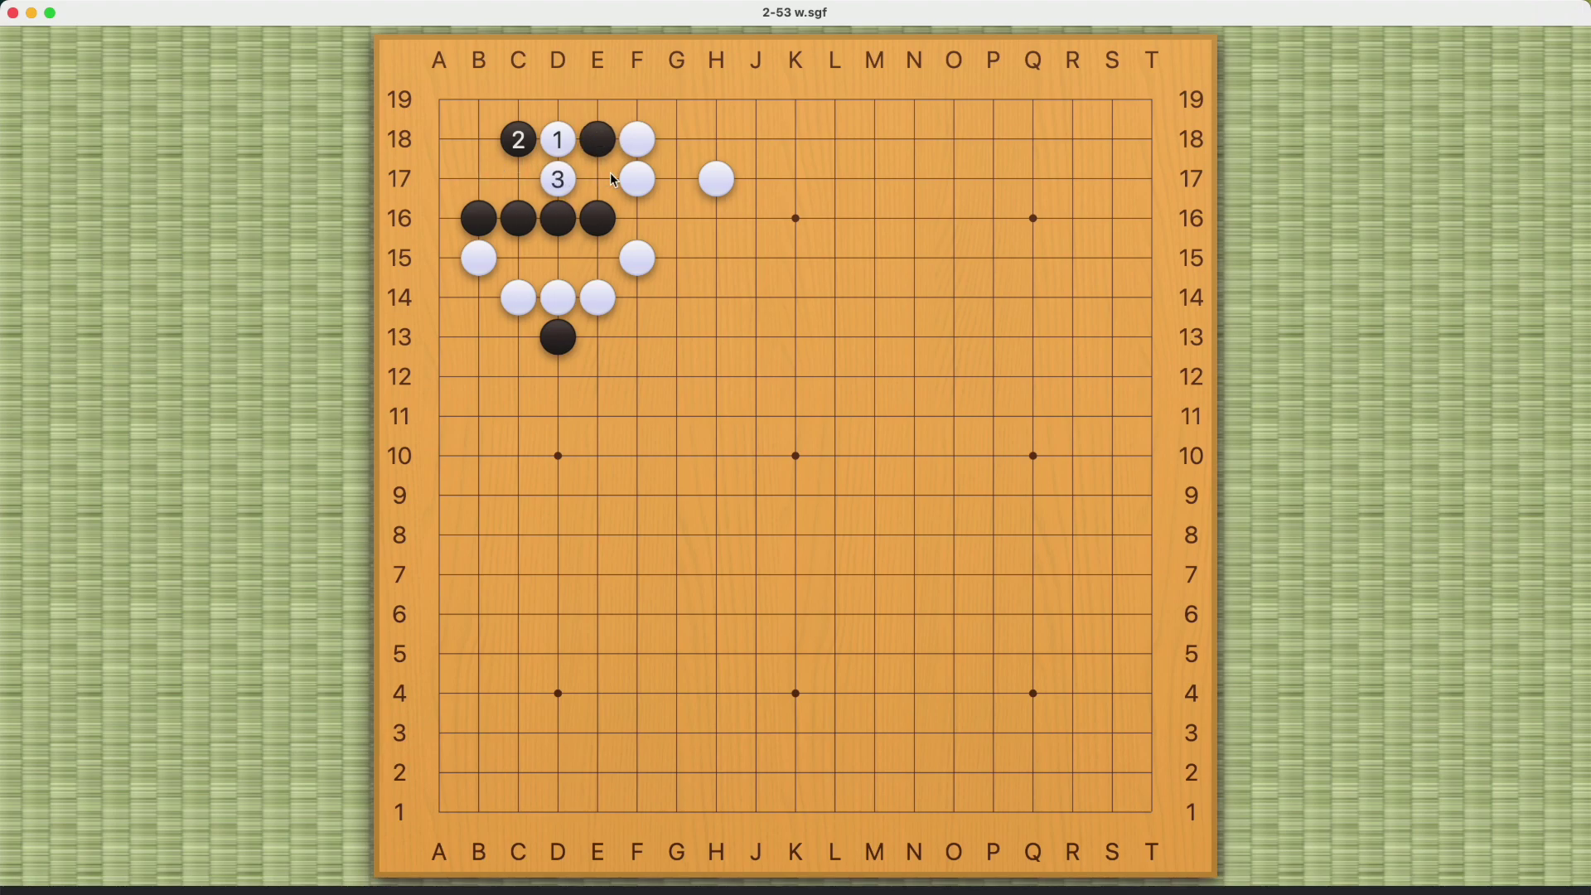
{"action": "left_click", "coordinate": [598, 102]}
{"action": "left_click", "coordinate": [522, 180]}
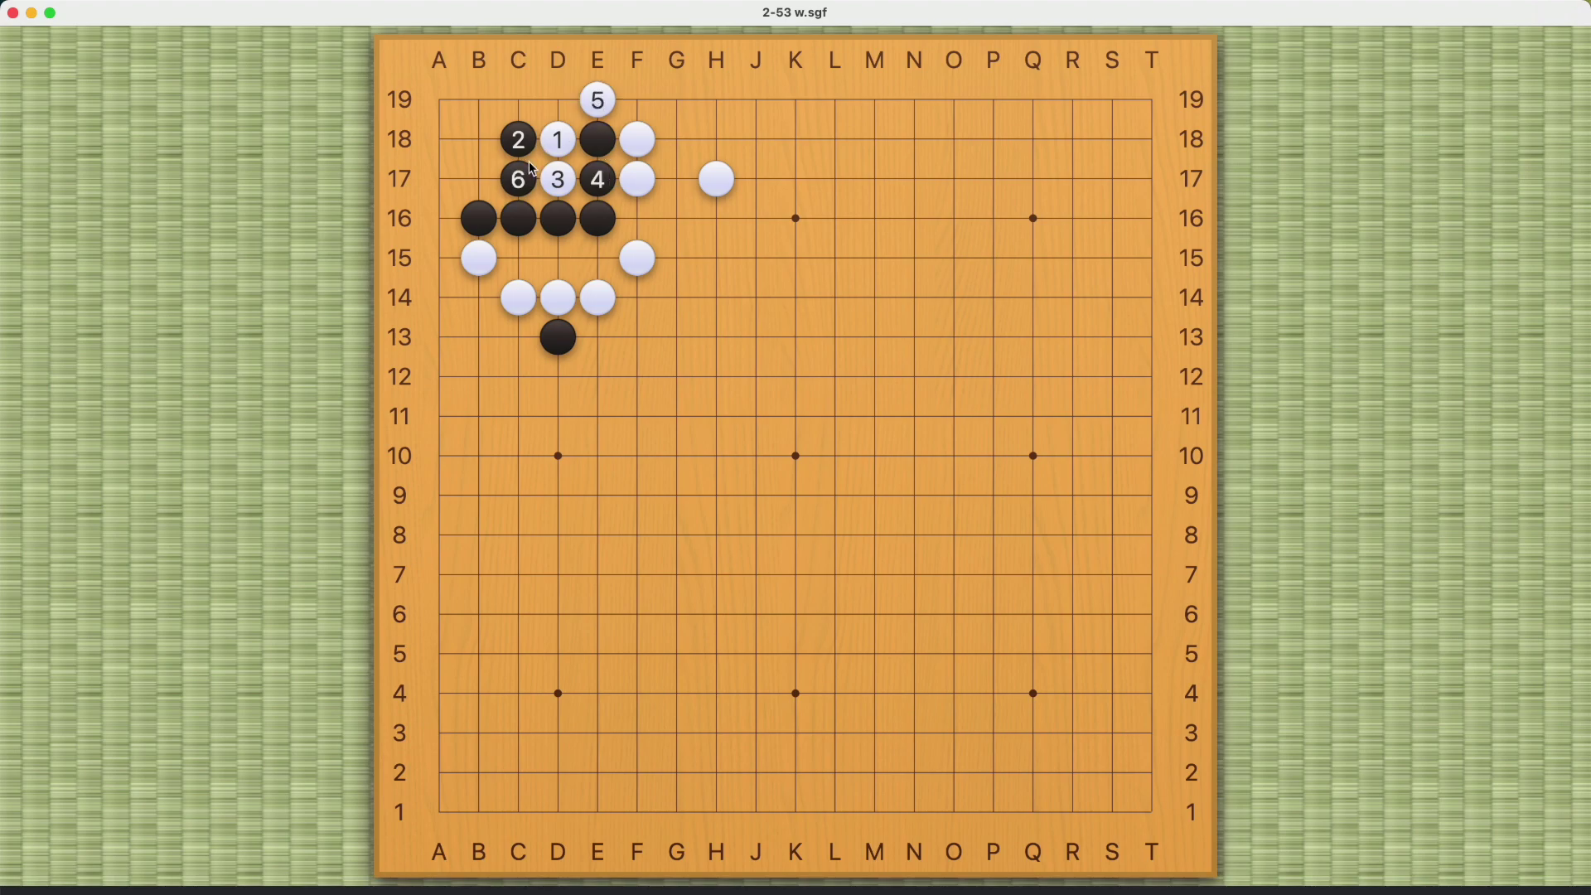
{"action": "left_click", "coordinate": [562, 104]}
{"action": "left_click", "coordinate": [634, 102]}
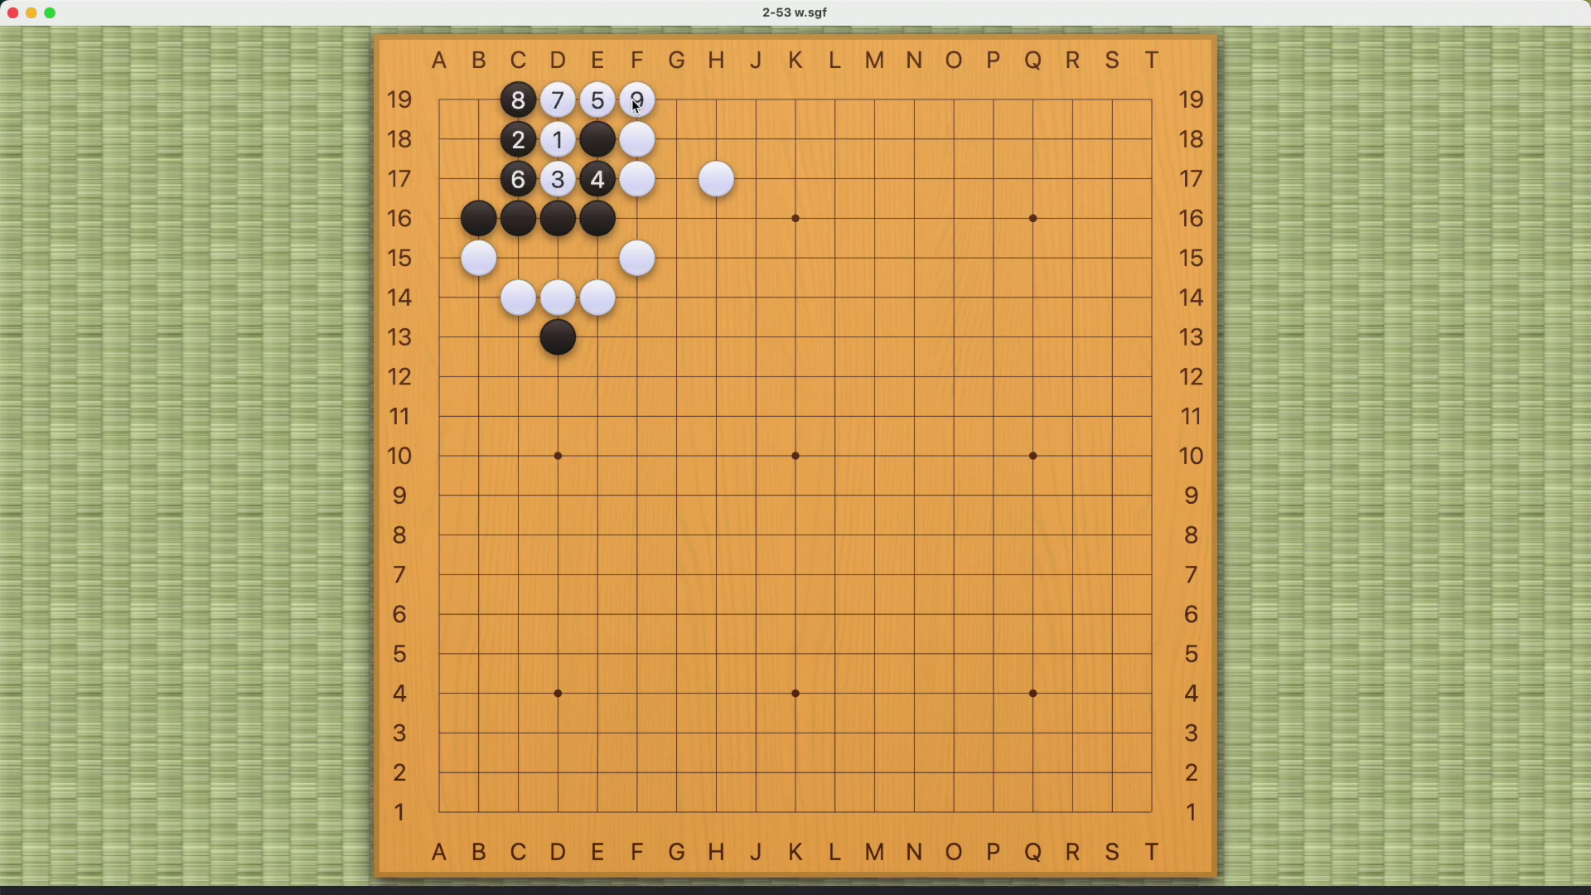
{"action": "left_click", "coordinate": [442, 219]}
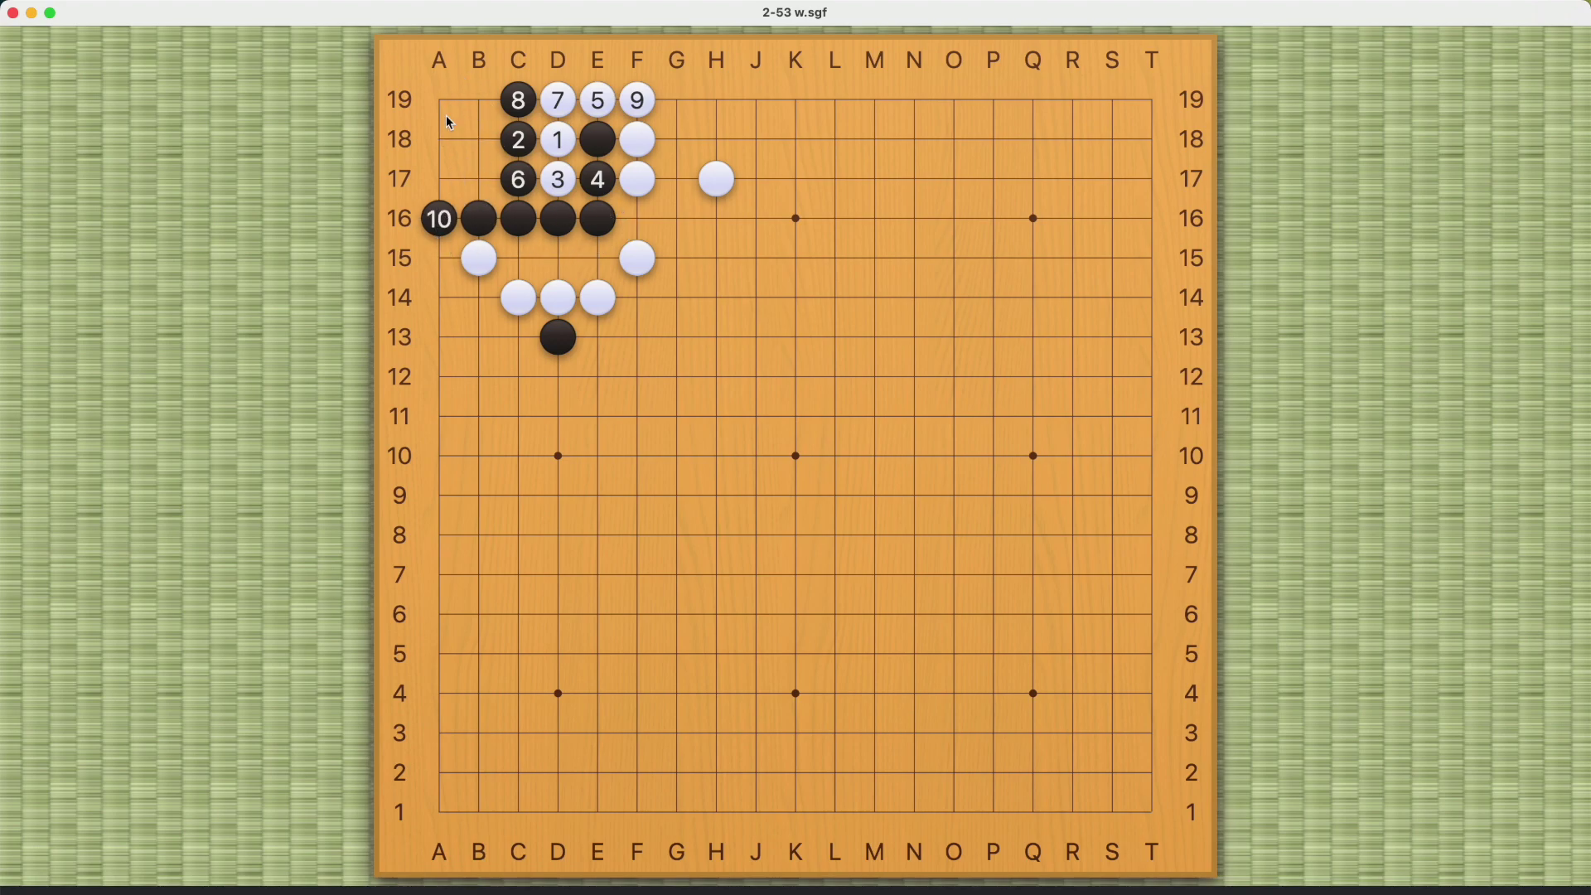
Swap Black 10 to A18, then clear the variation back to the problem position.
{"action": "key", "text": "Left"}
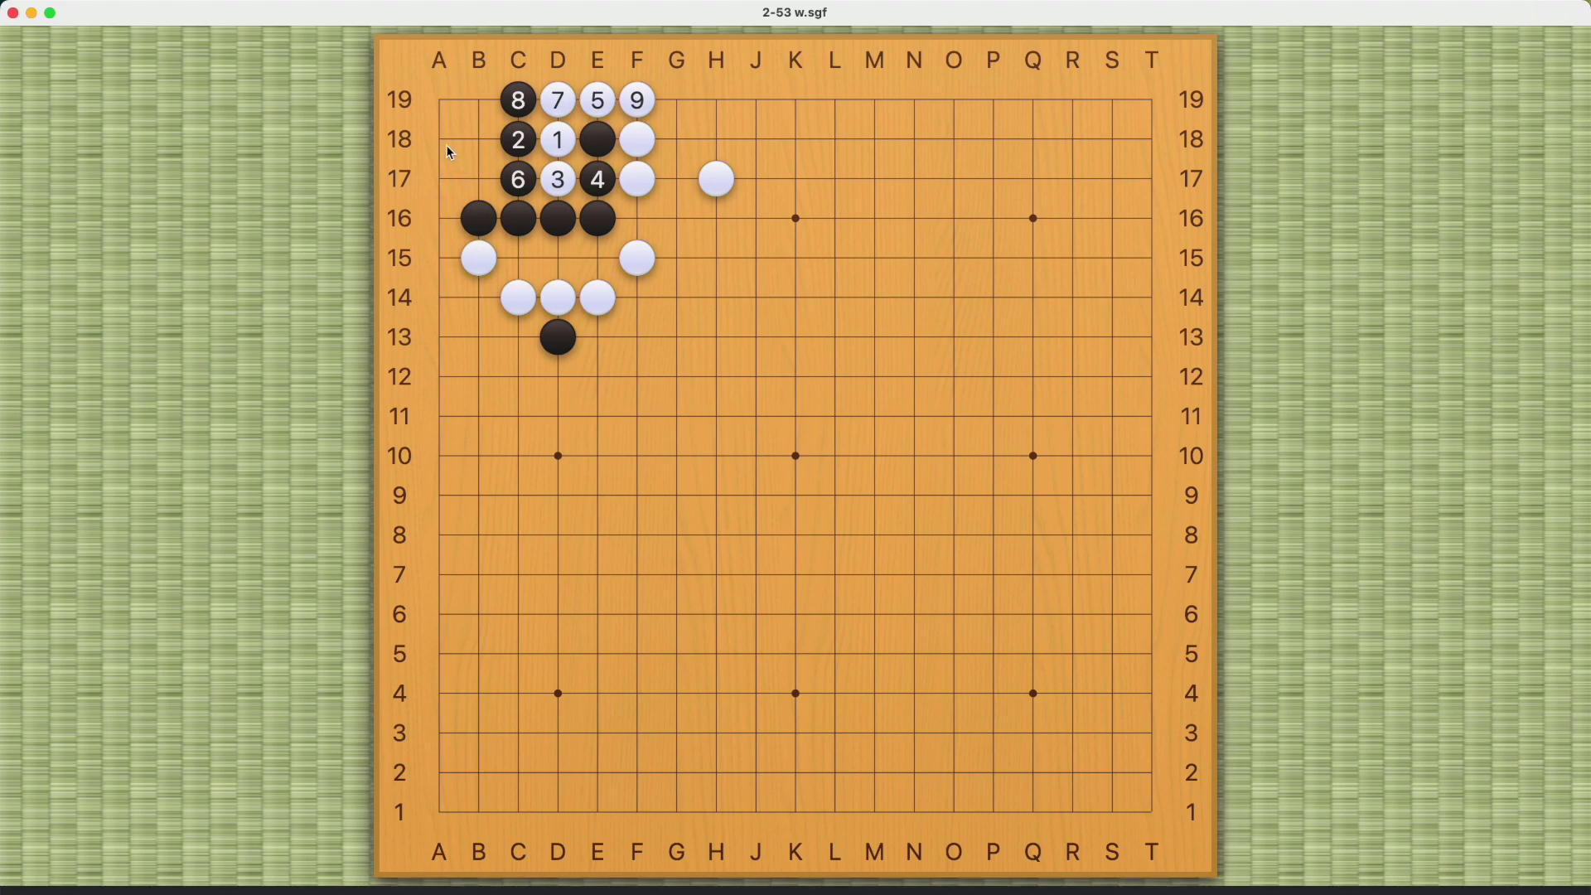
{"action": "left_click", "coordinate": [440, 141]}
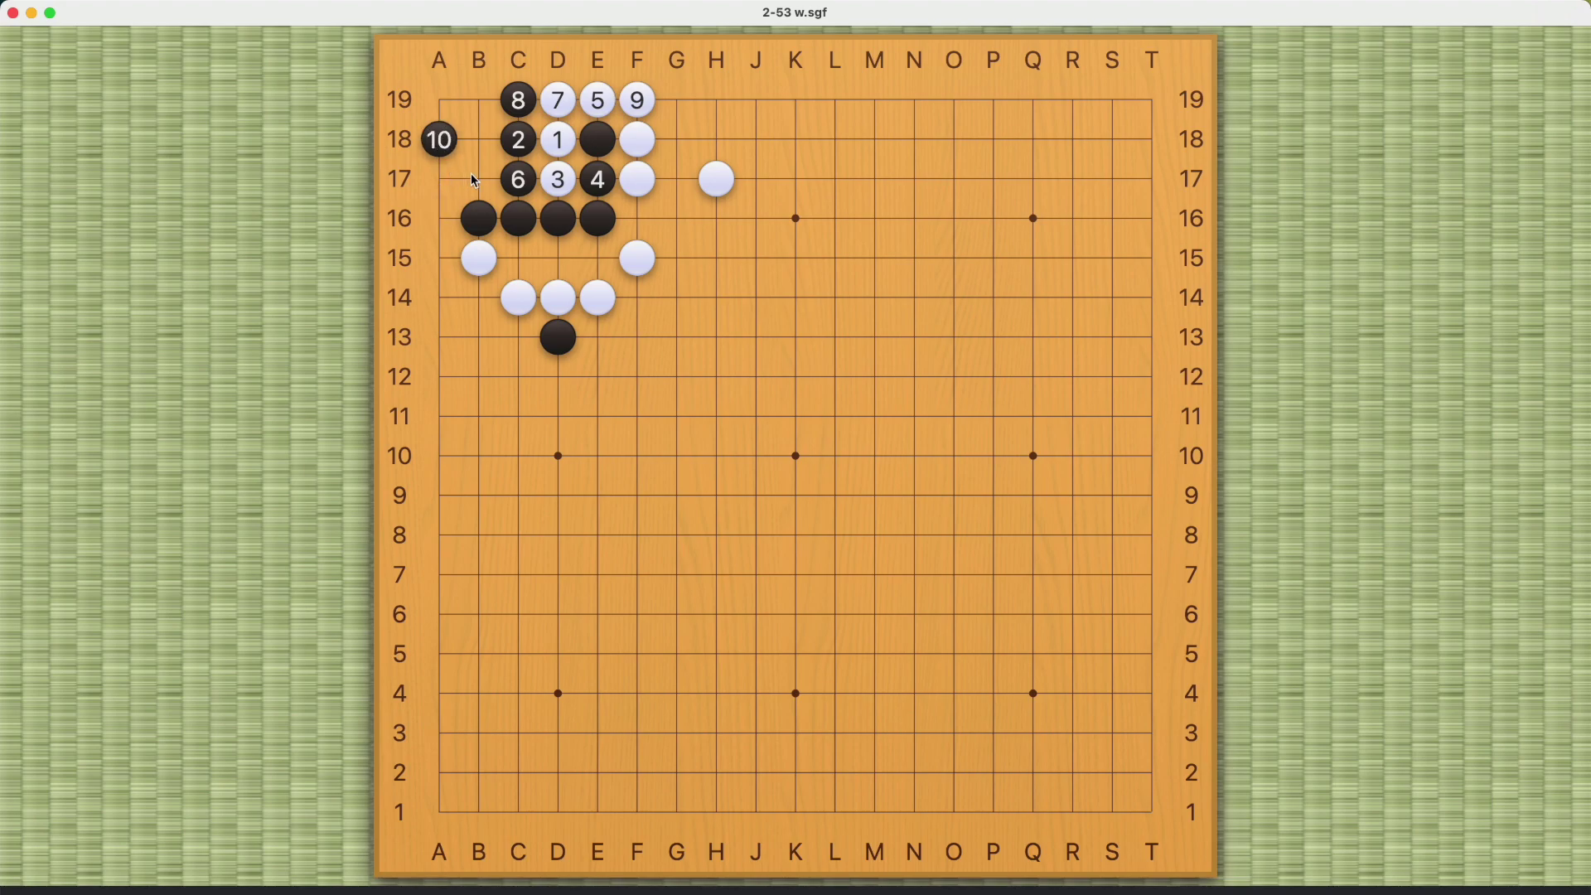
{"action": "left_click", "coordinate": [597, 140]}
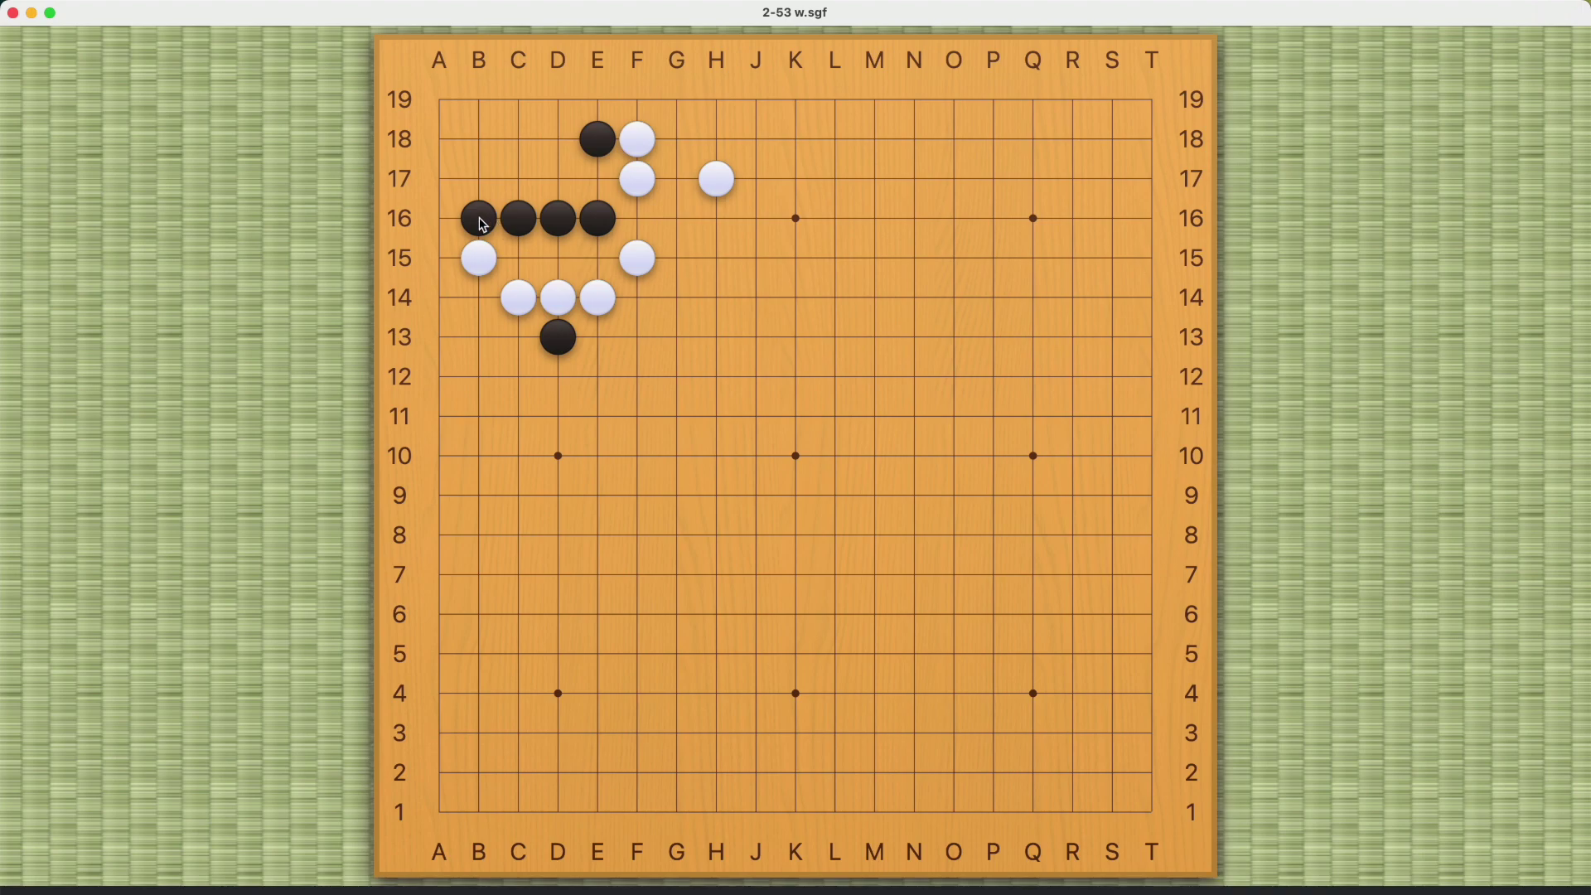
Start a line White A18, Black A16, then White E17, Black D18, White C18.
{"action": "left_click", "coordinate": [440, 139]}
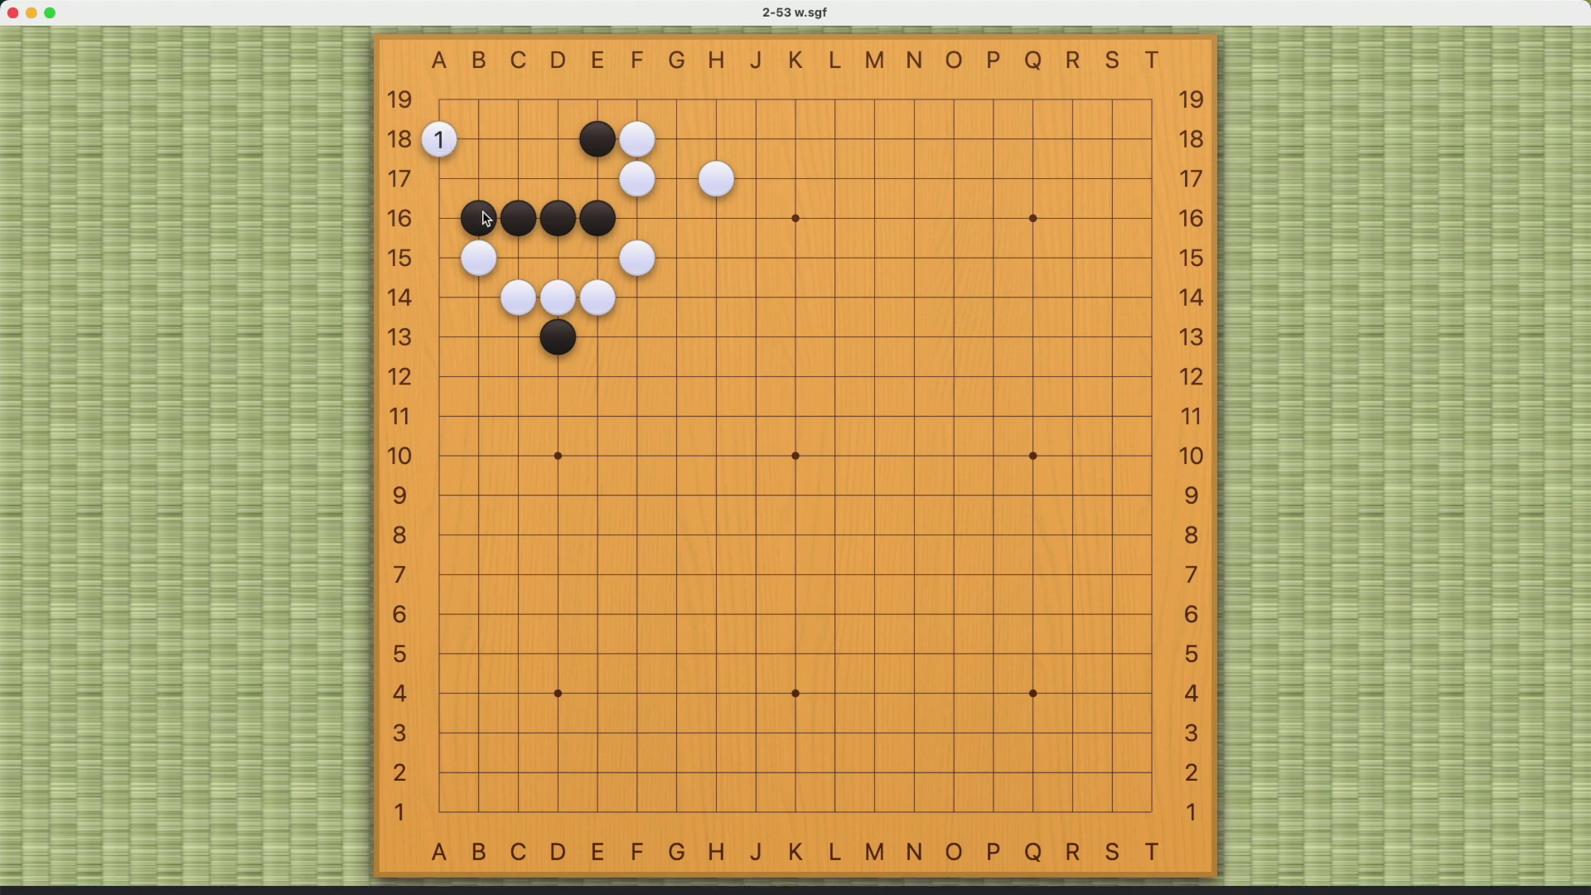
{"action": "left_click", "coordinate": [441, 220]}
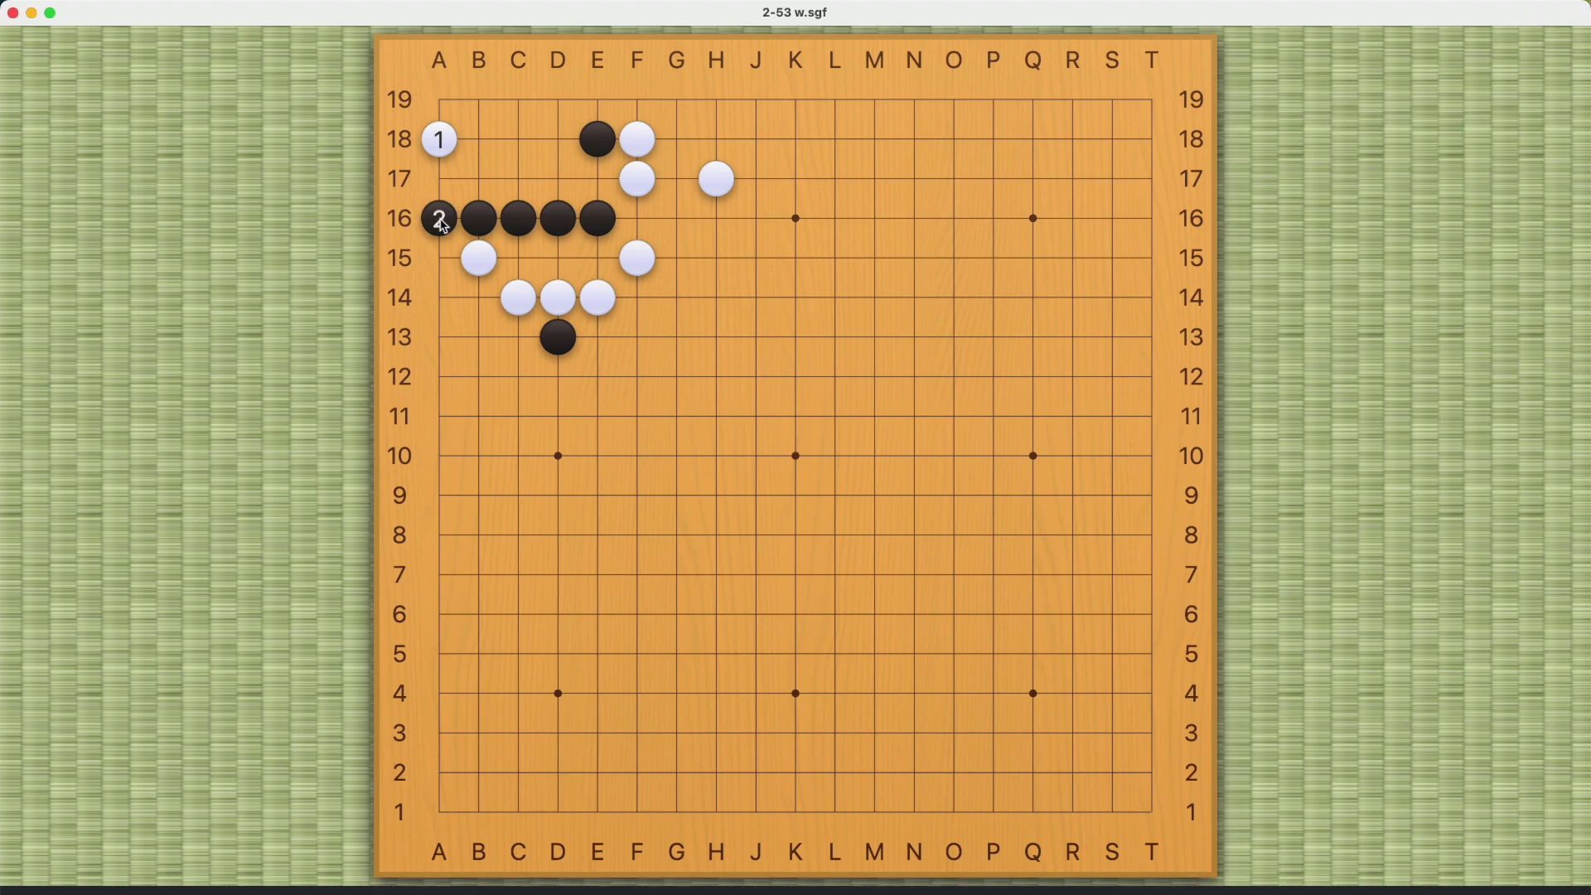
{"action": "left_click", "coordinate": [597, 177]}
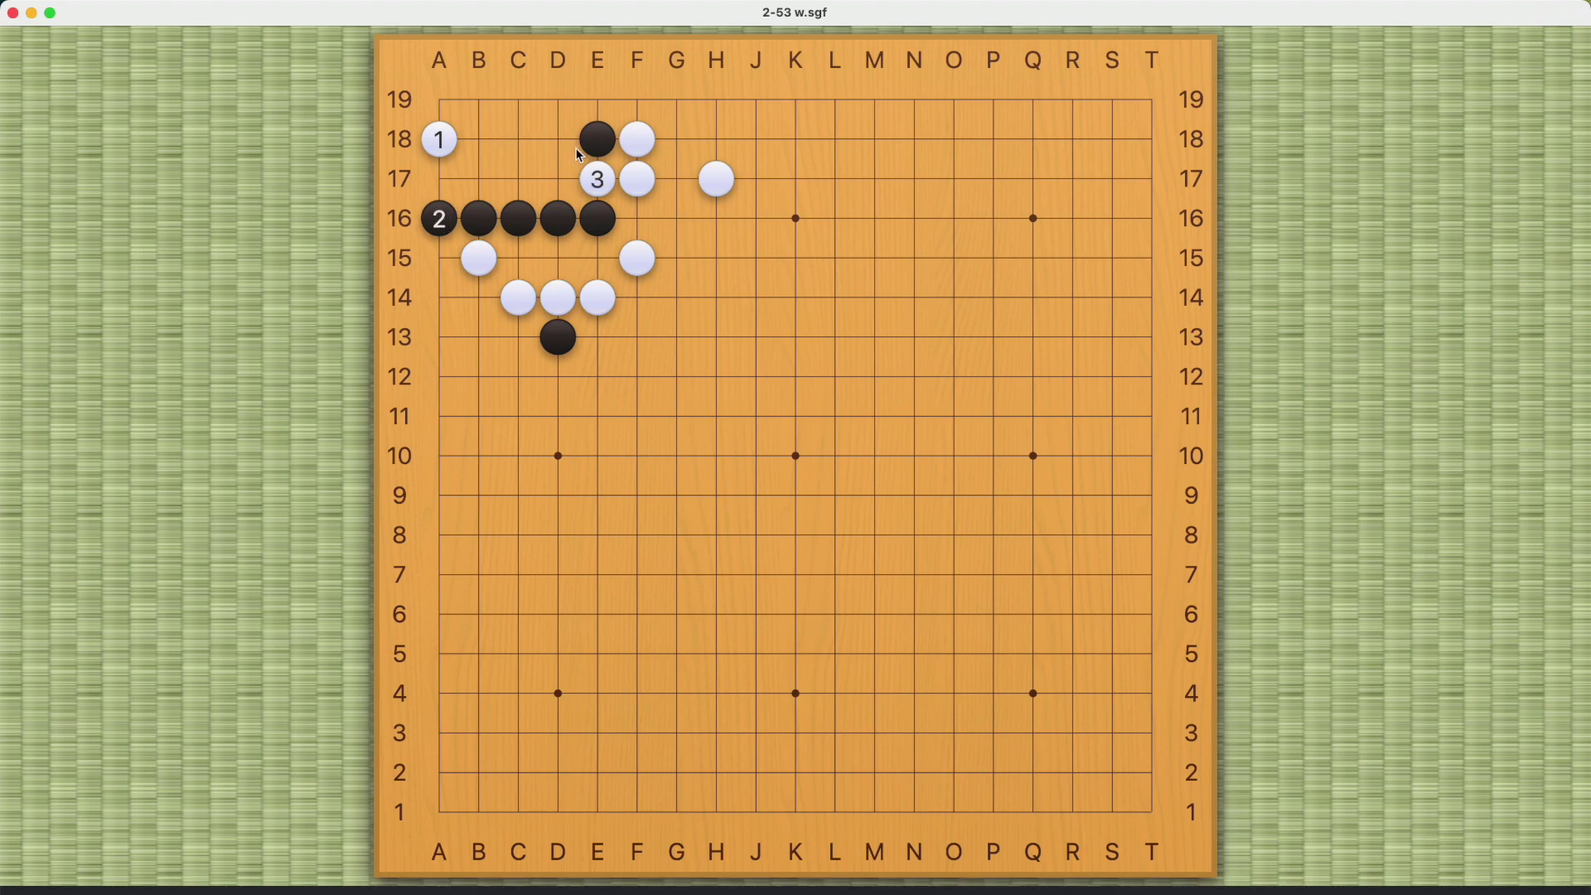
{"action": "left_click", "coordinate": [559, 141]}
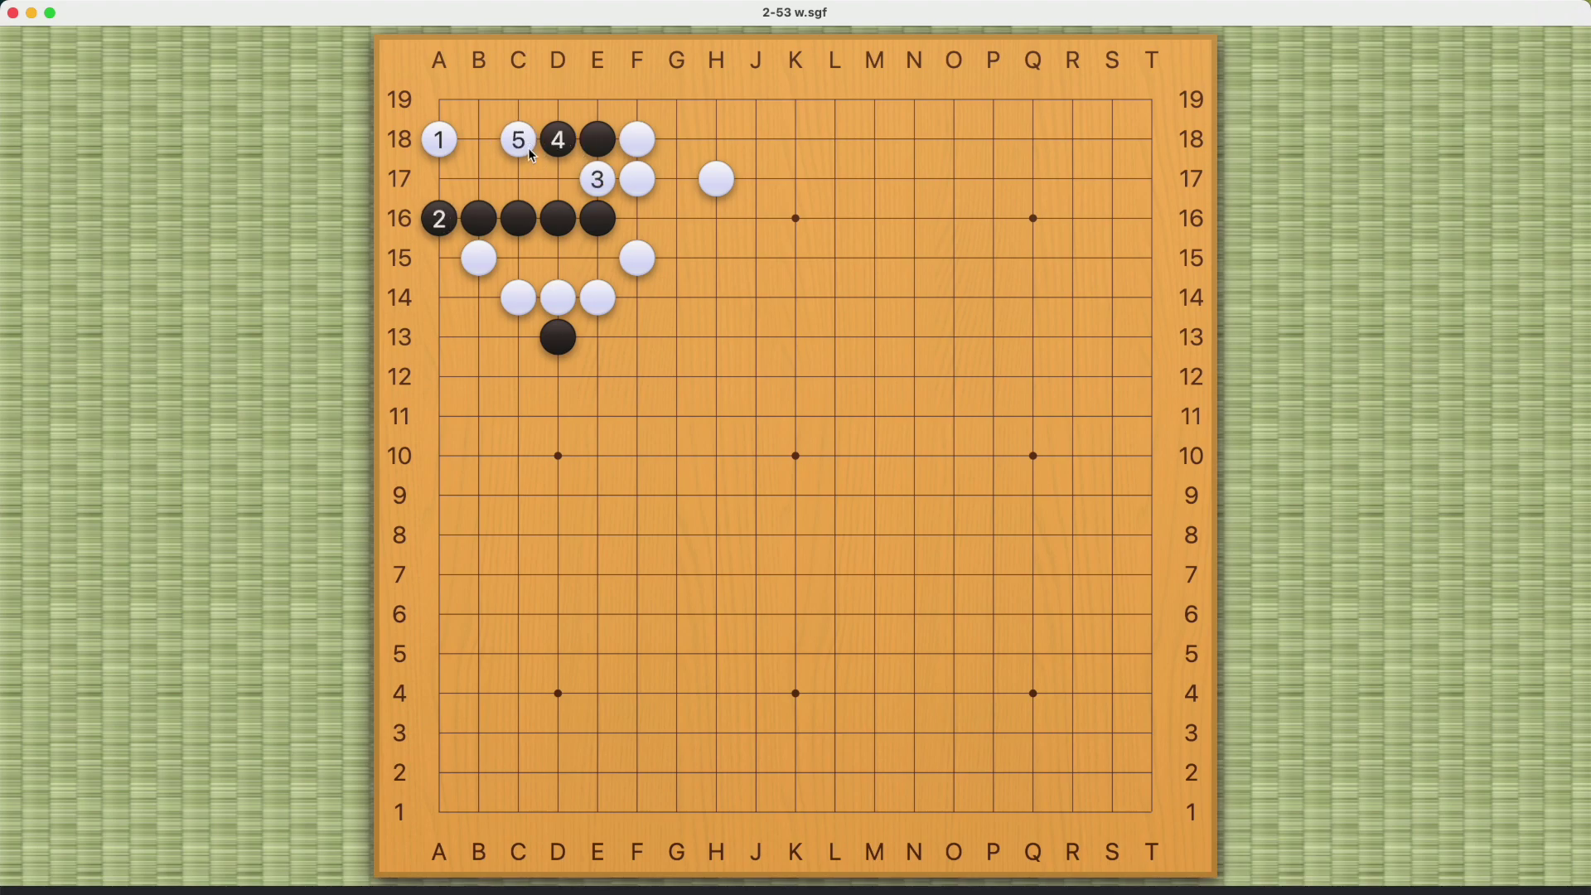
Continue Black D17, White B19, Black B17, White B18, Black E19, White 11 C19.
{"action": "left_click", "coordinate": [557, 183]}
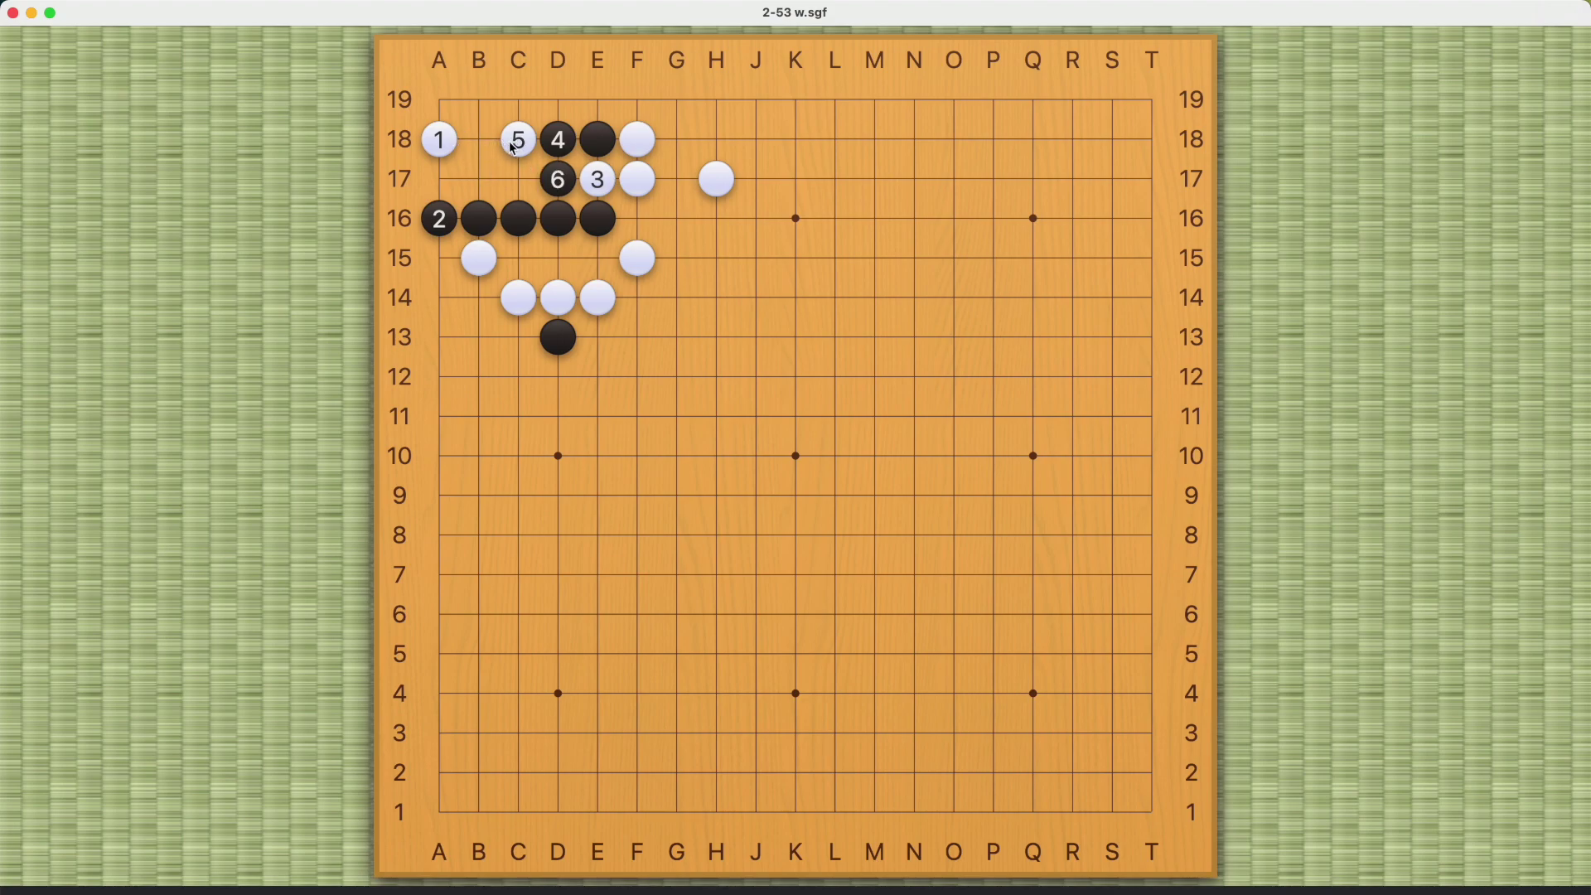
{"action": "left_click", "coordinate": [478, 100]}
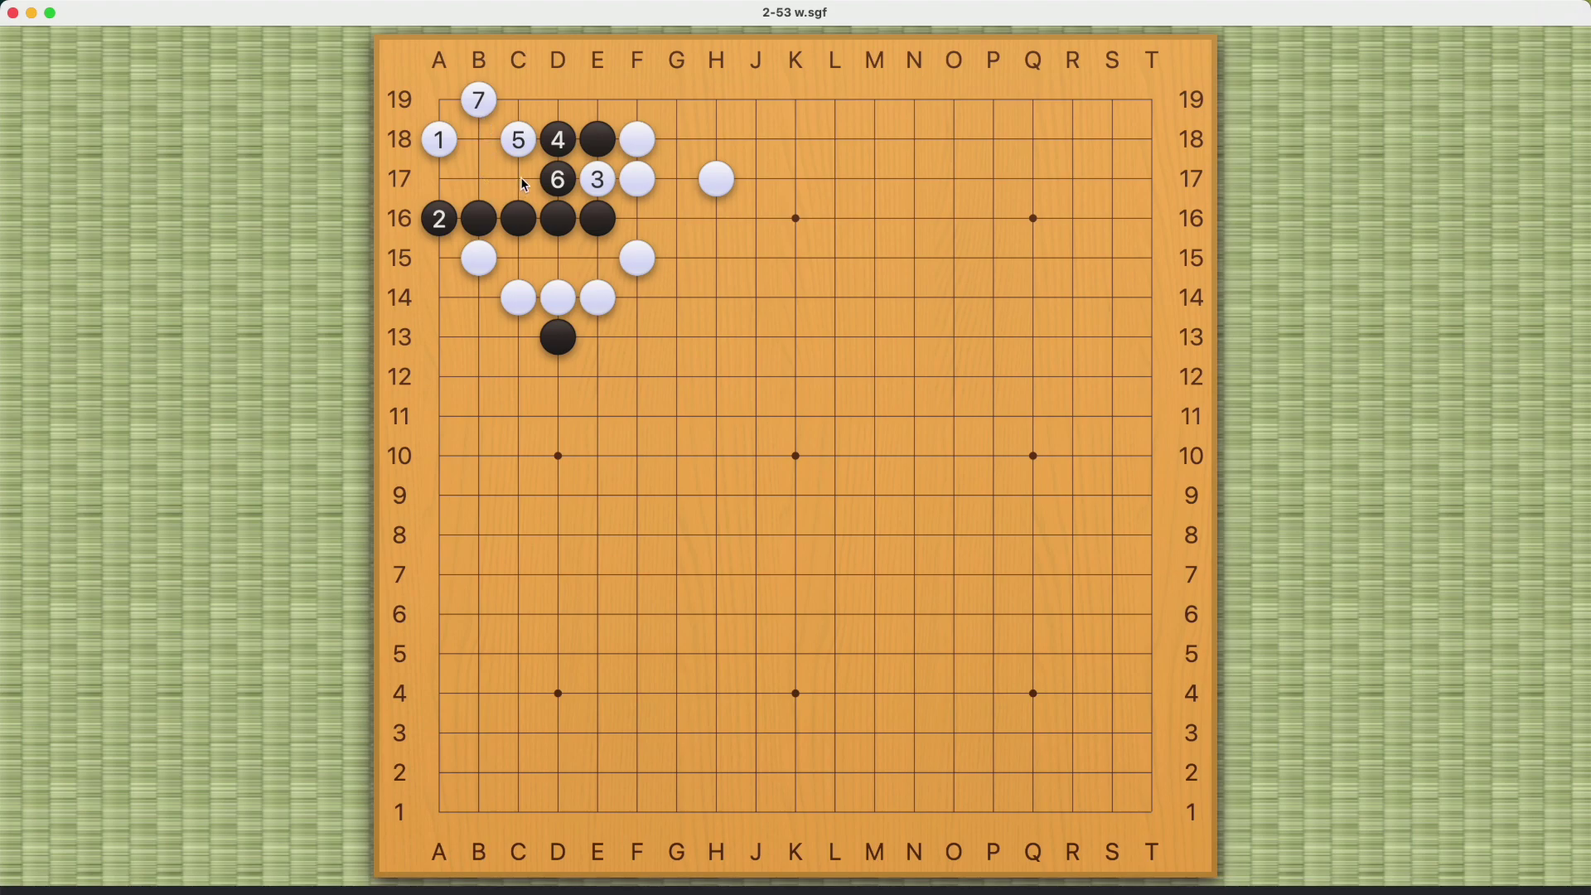
{"action": "left_click", "coordinate": [479, 180]}
{"action": "left_click", "coordinate": [480, 140]}
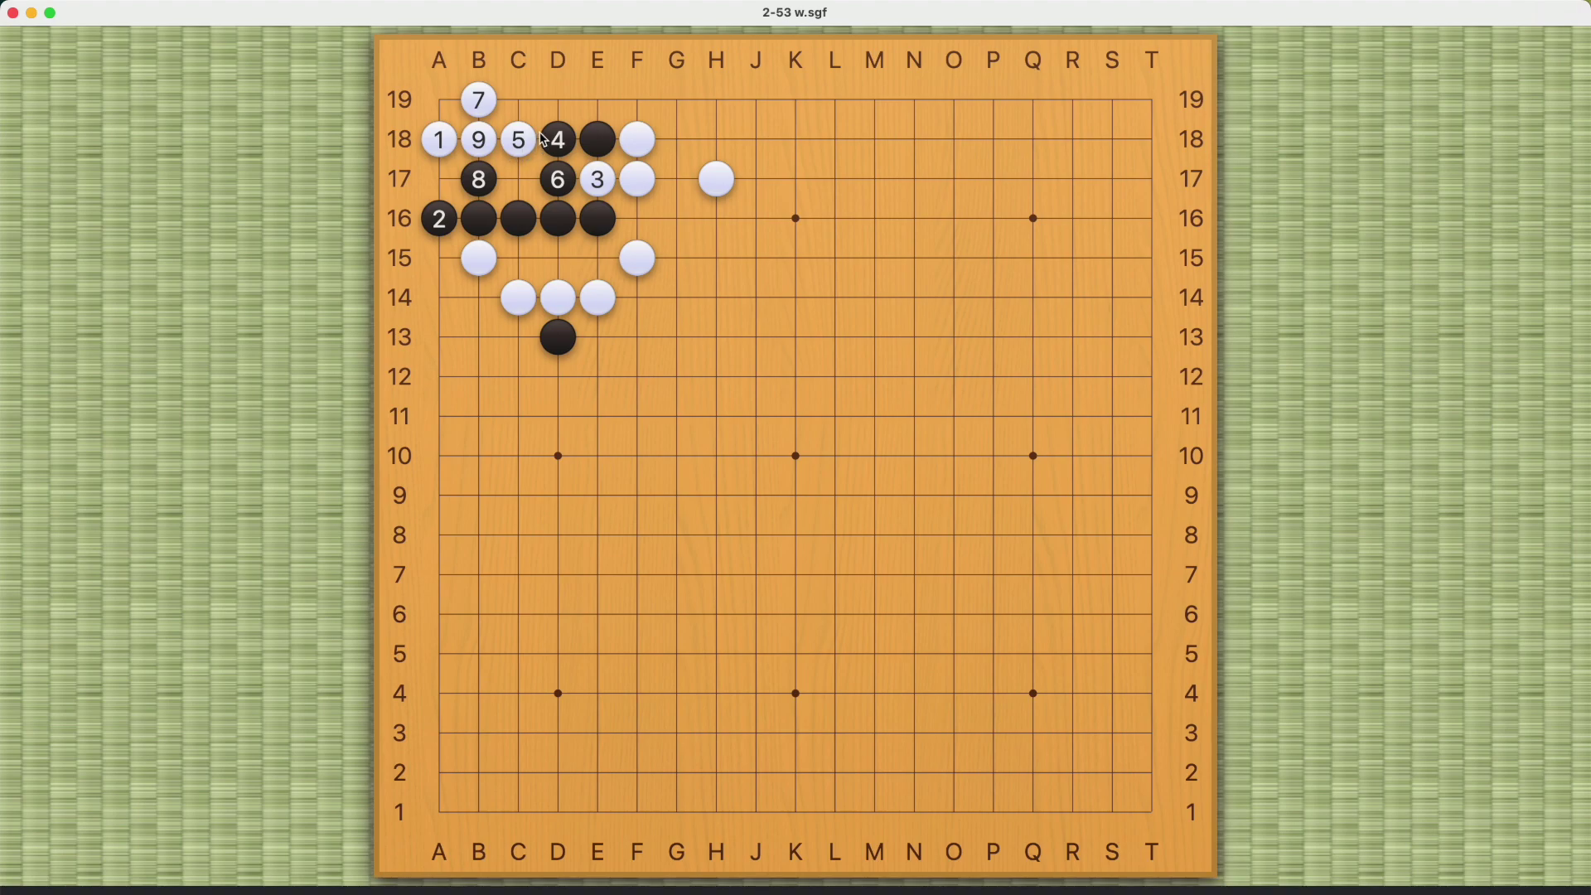
{"action": "mouse_move", "coordinate": [558, 139]}
{"action": "left_click", "coordinate": [595, 107]}
{"action": "left_click", "coordinate": [514, 108]}
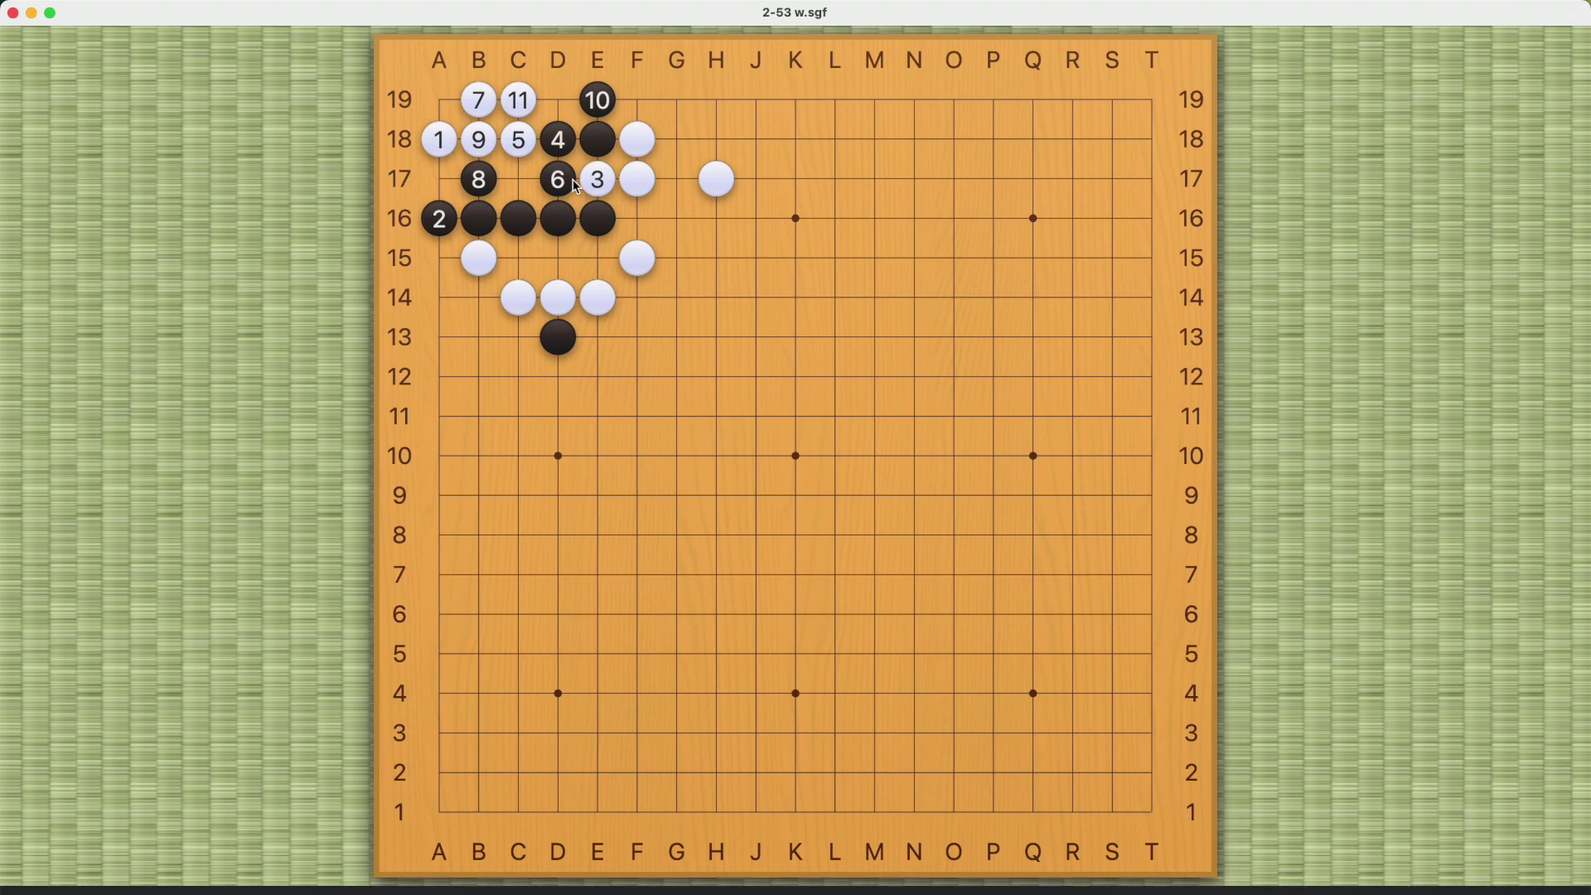
Switch to Black 10 at C19 and try White 11 D19 capturing, then White 13 C19.
{"action": "key", "text": "Down"}
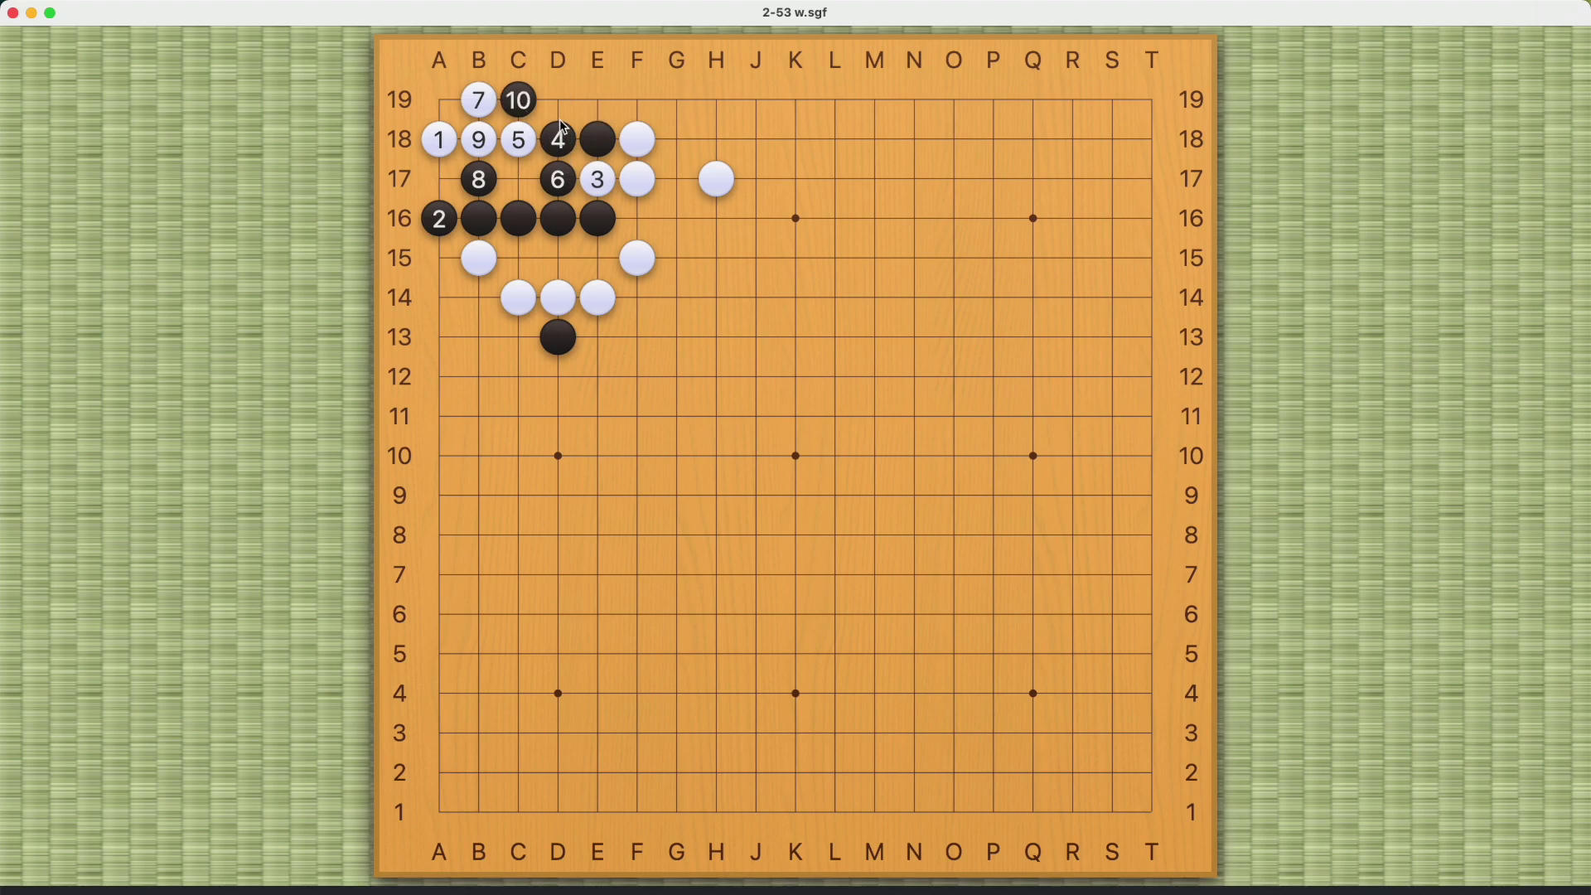
{"action": "left_click", "coordinate": [557, 101]}
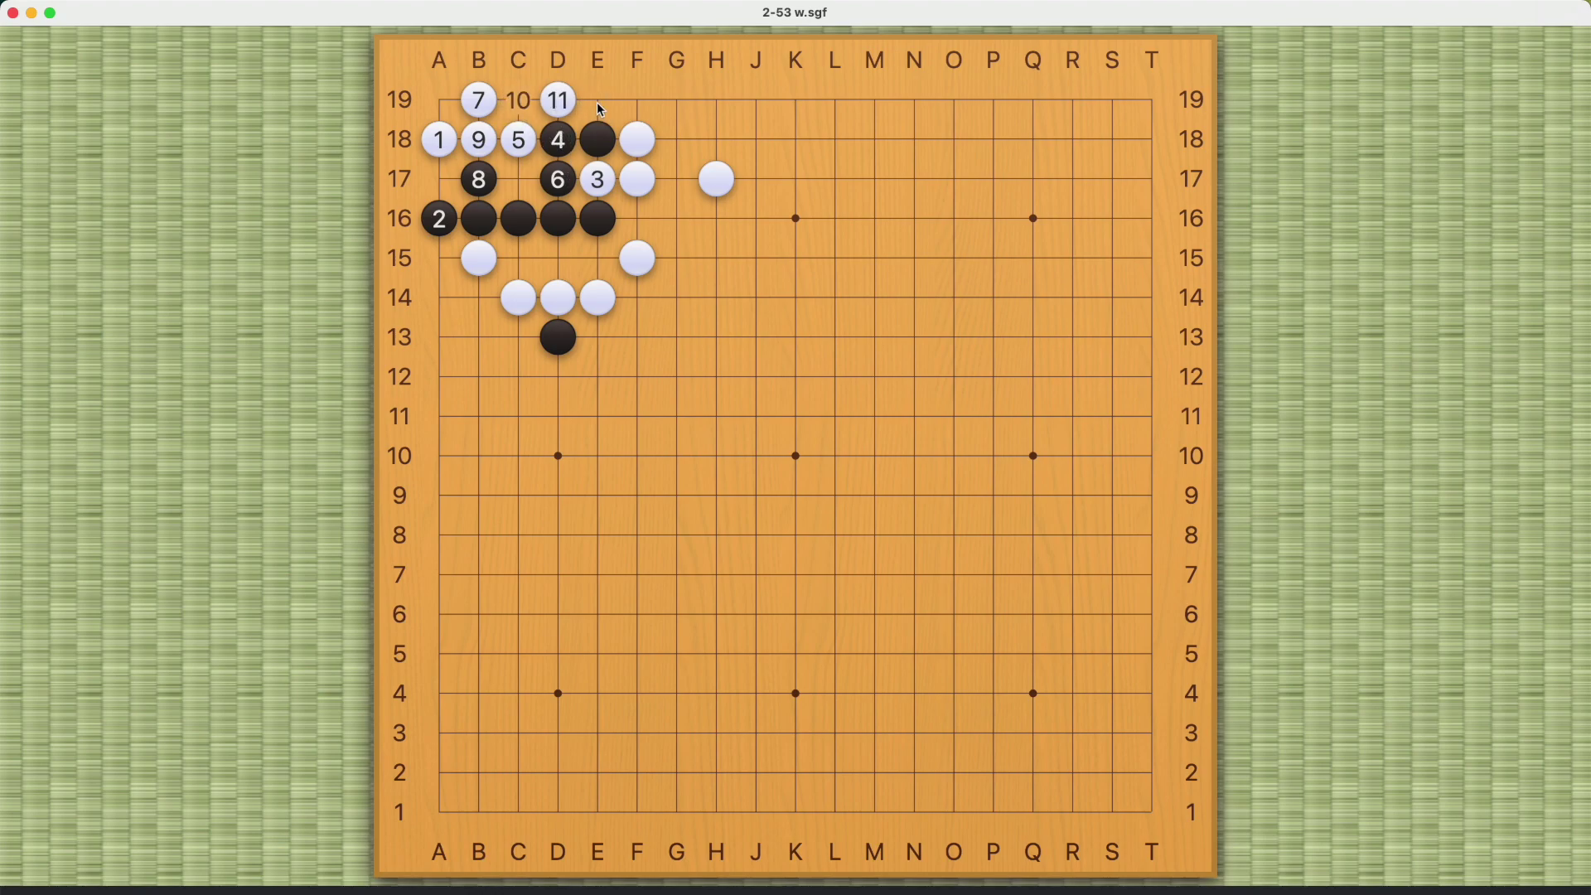
{"action": "left_click", "coordinate": [518, 105]}
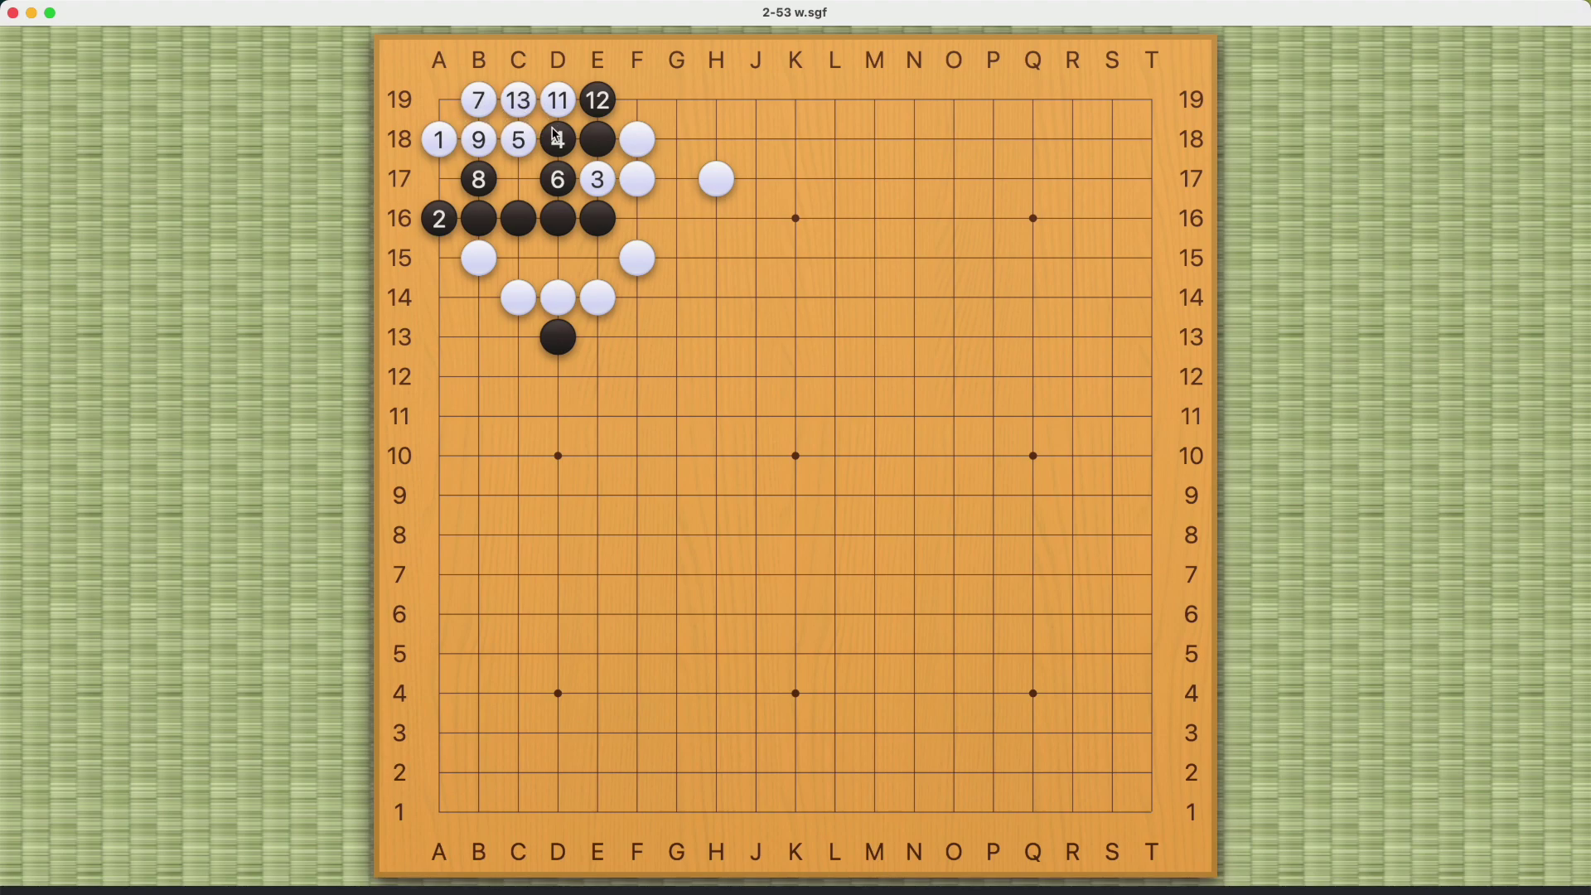
Step back and play White 11 E19, Black 12 D19, White 13 F19 instead.
{"action": "key", "text": "Left"}
{"action": "key", "text": "Left"}
{"action": "key", "text": "Left"}
{"action": "left_click", "coordinate": [597, 104]}
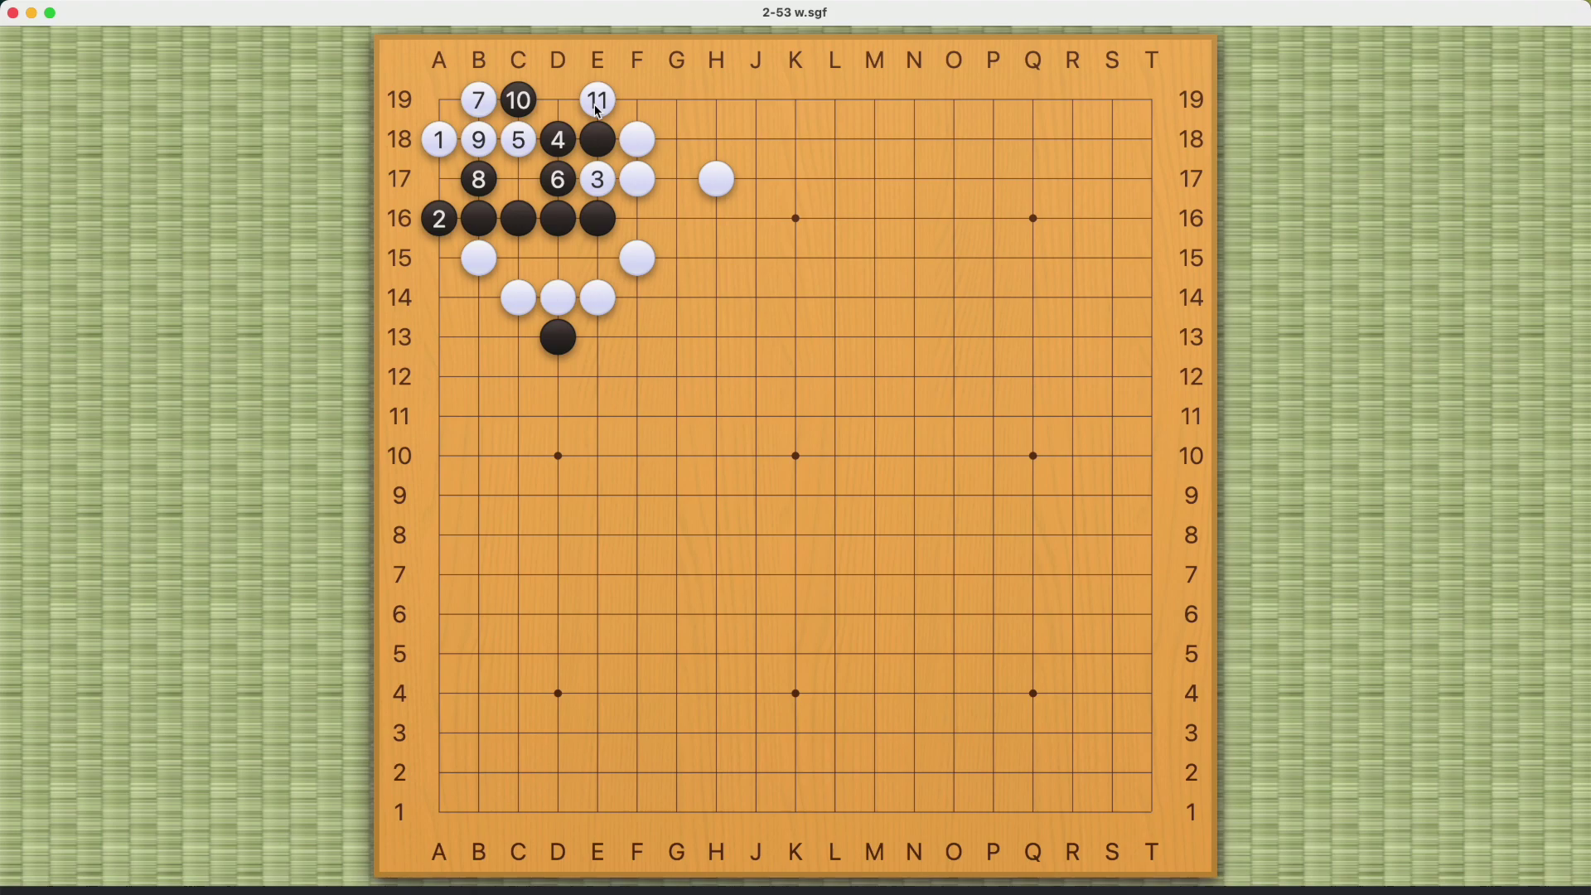
{"action": "left_click", "coordinate": [560, 105]}
{"action": "left_click", "coordinate": [641, 115]}
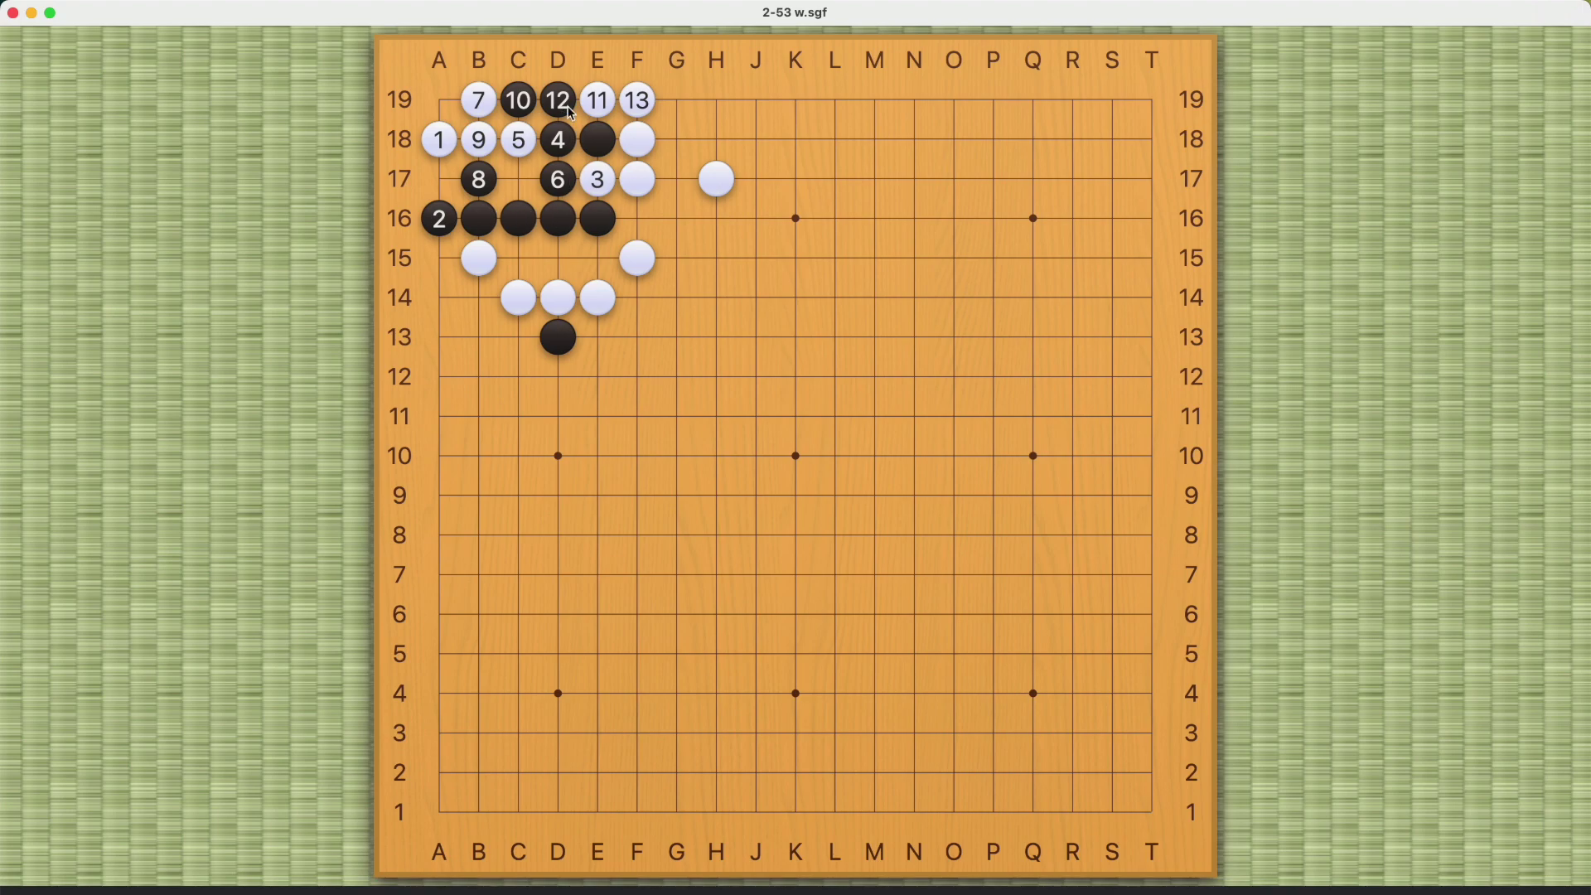
Show Black 2 at B17 with White D18, E19 and D17 in reply.
{"action": "key", "text": "Home"}
{"action": "left_click", "coordinate": [478, 178]}
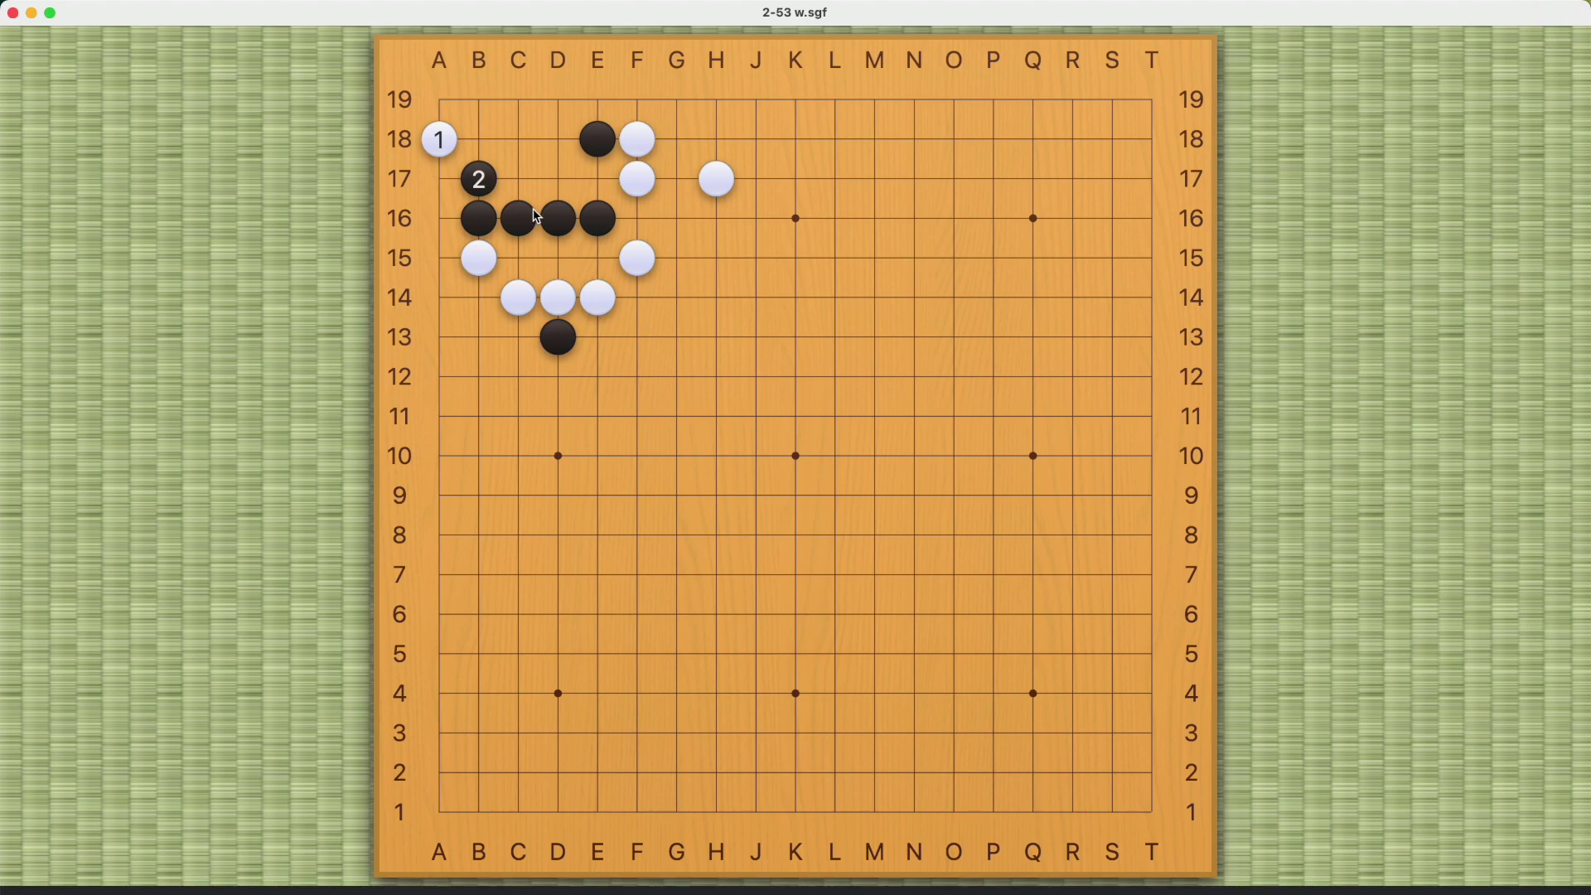
{"action": "left_click", "coordinate": [556, 140]}
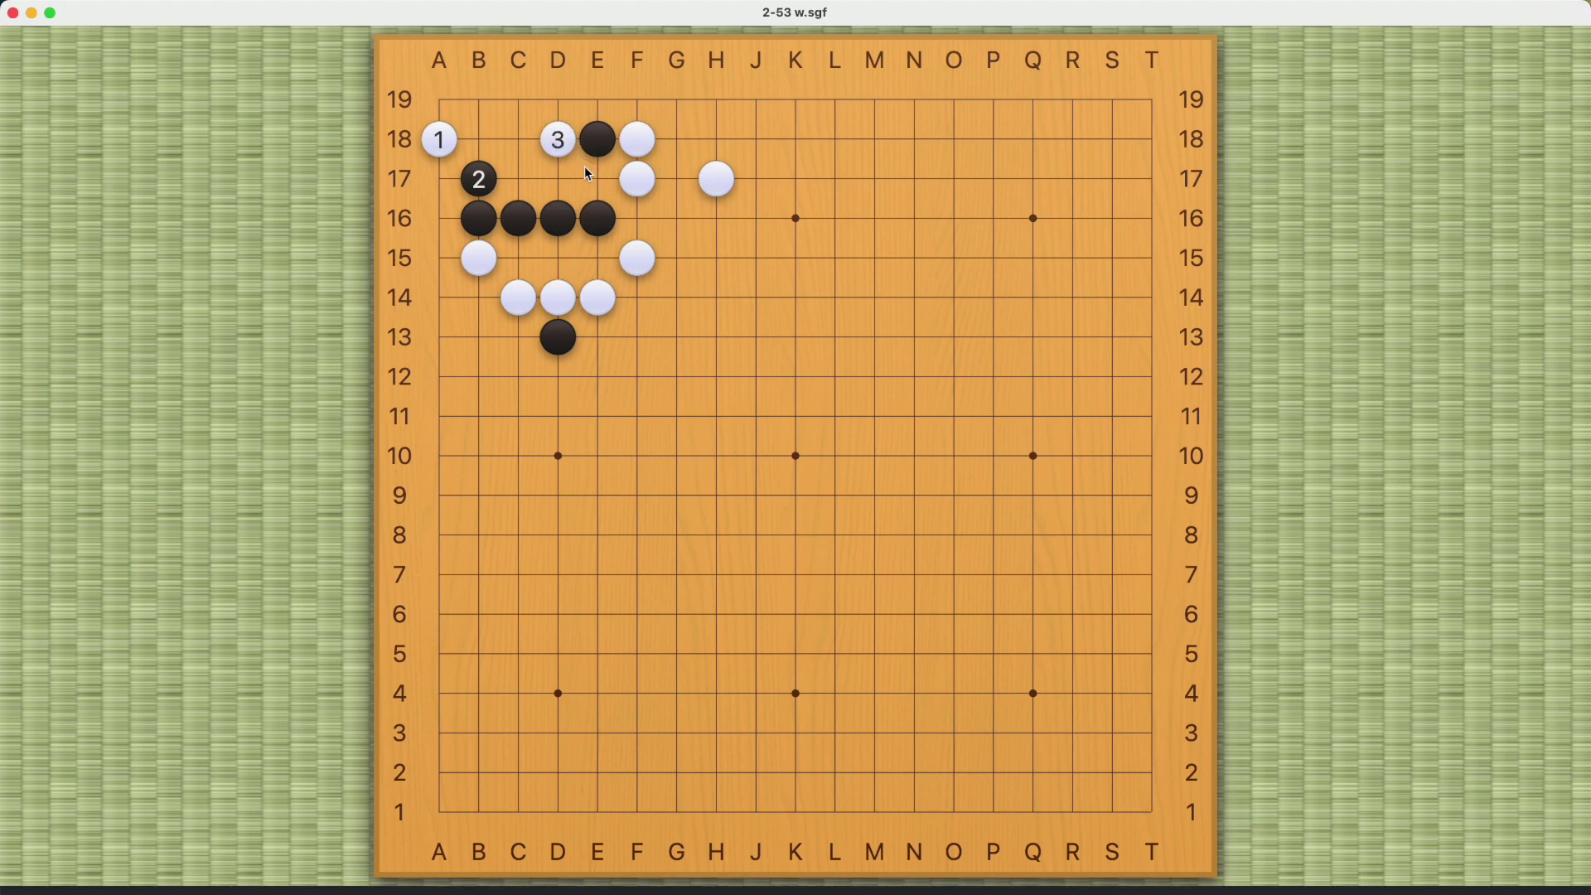
{"action": "left_click", "coordinate": [596, 100]}
{"action": "left_click", "coordinate": [556, 179]}
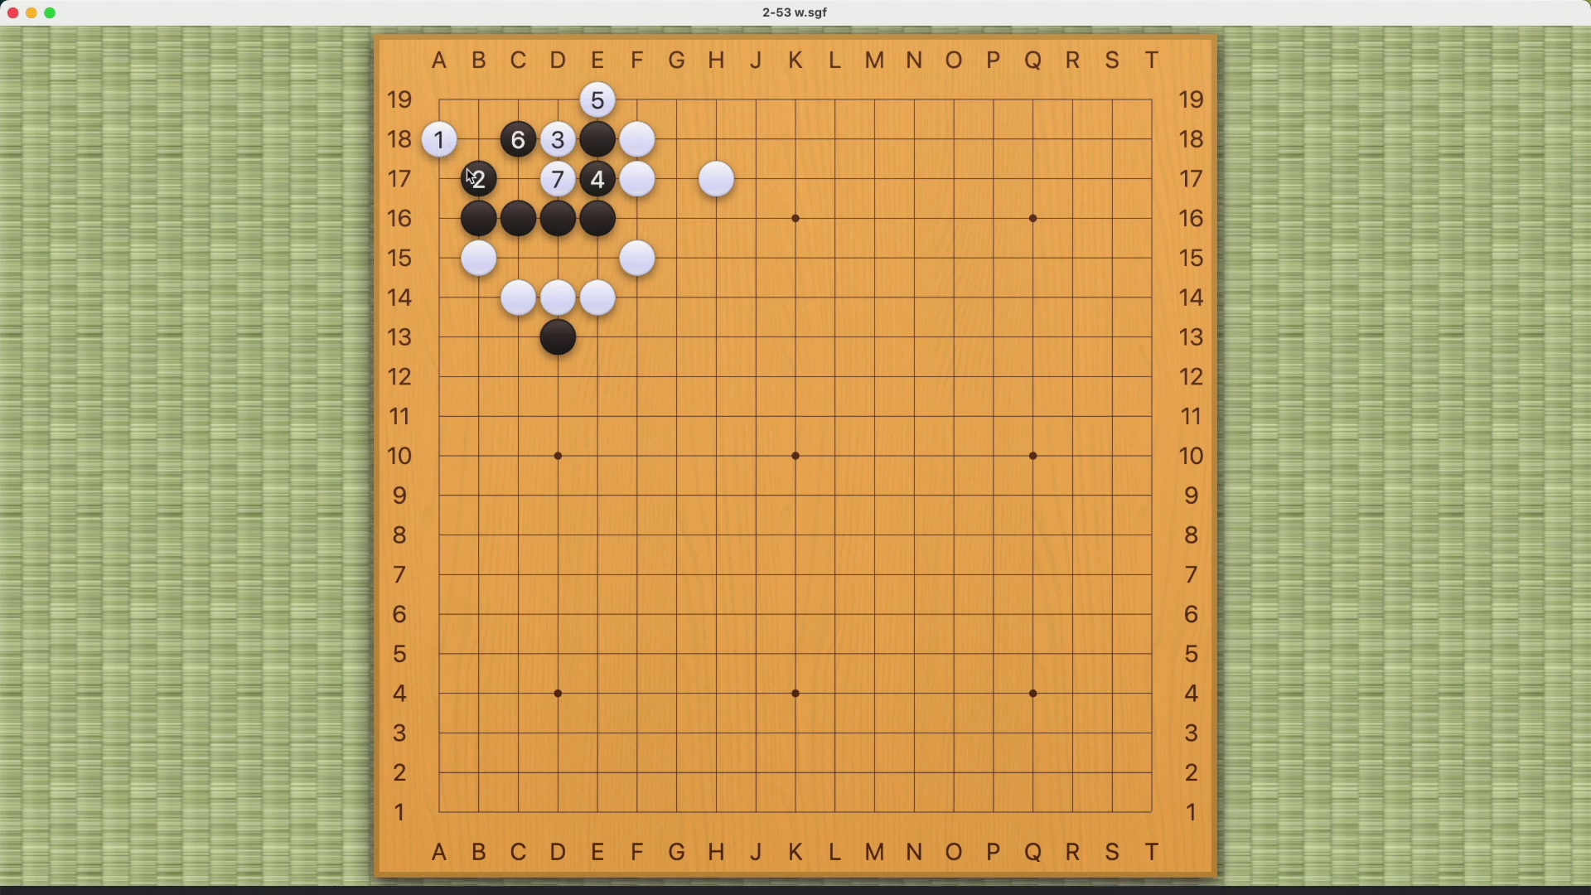
Return to move 1 and play Black A17, White B17, Black A16, White C18.
{"action": "left_click", "coordinate": [477, 179]}
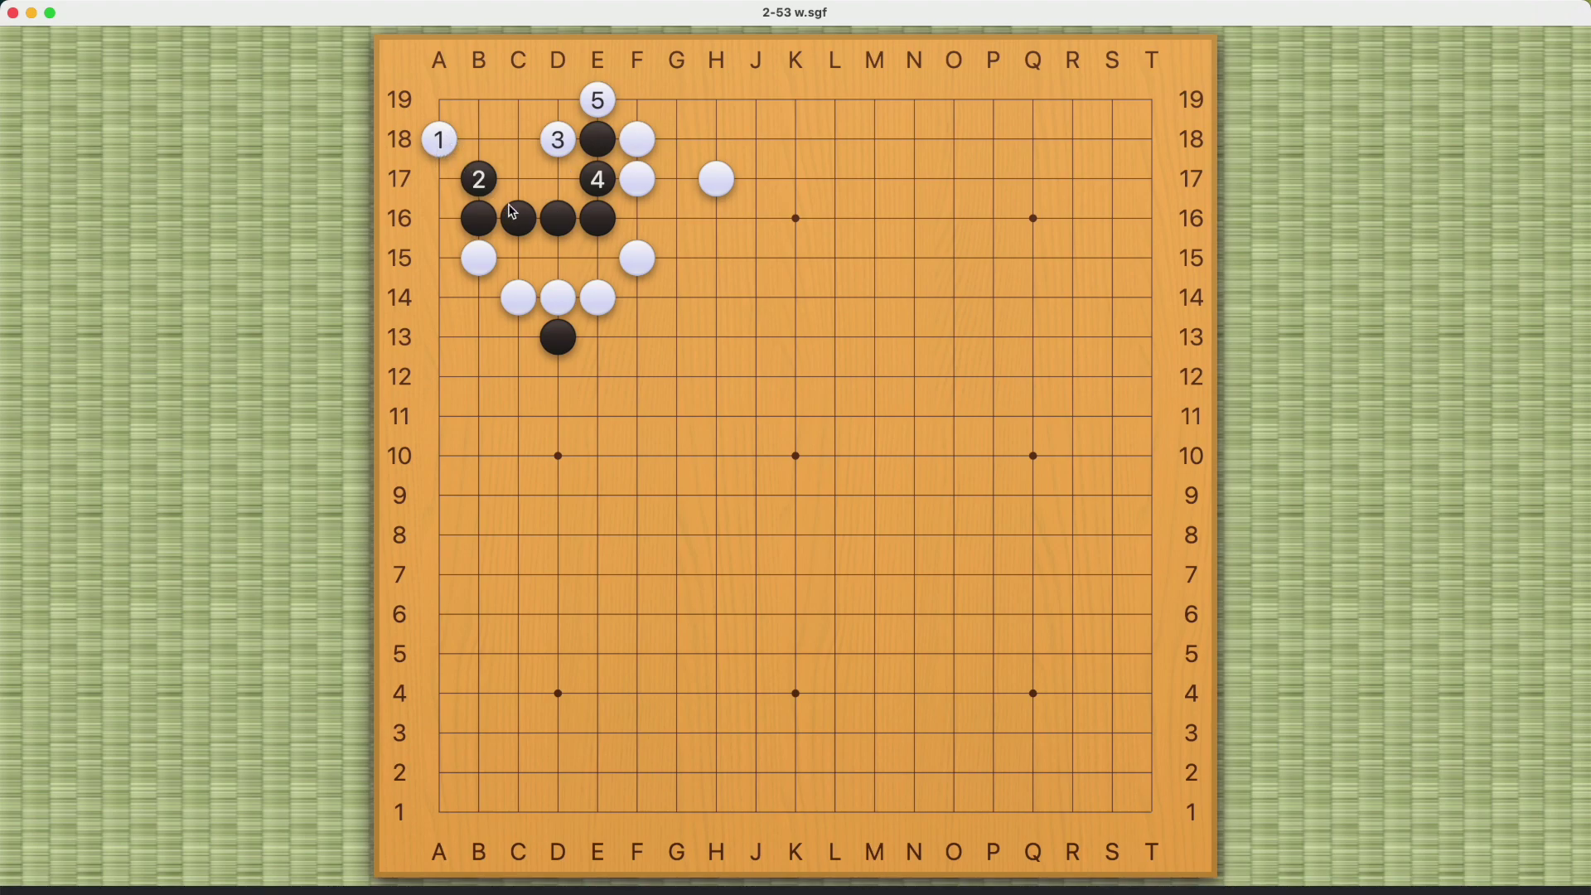
{"action": "left_click", "coordinate": [440, 181]}
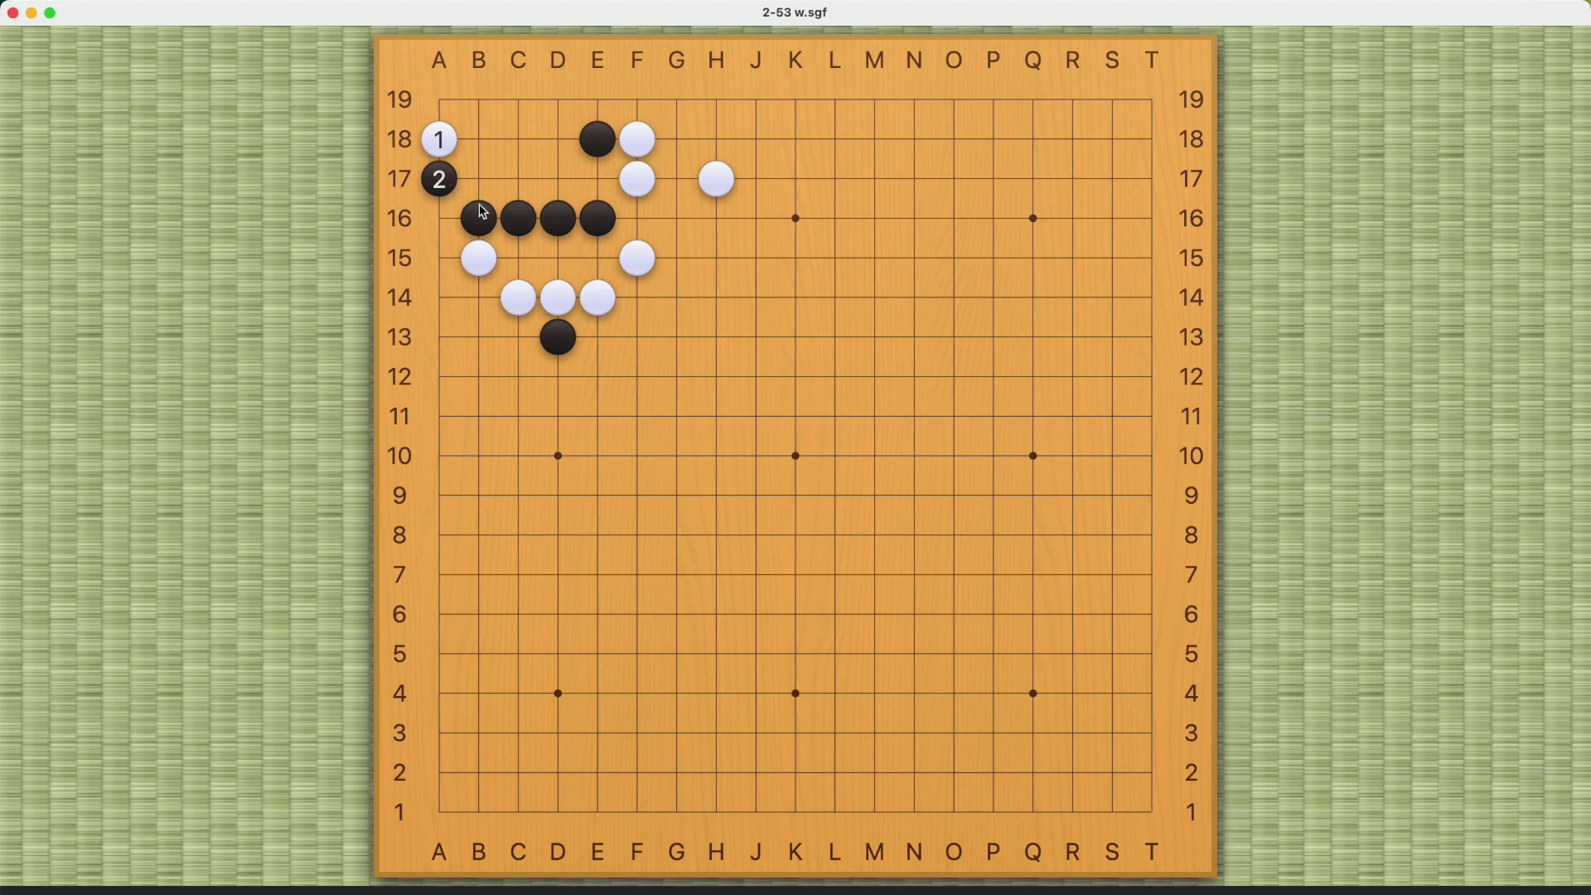
{"action": "left_click", "coordinate": [480, 180]}
{"action": "left_click", "coordinate": [442, 217]}
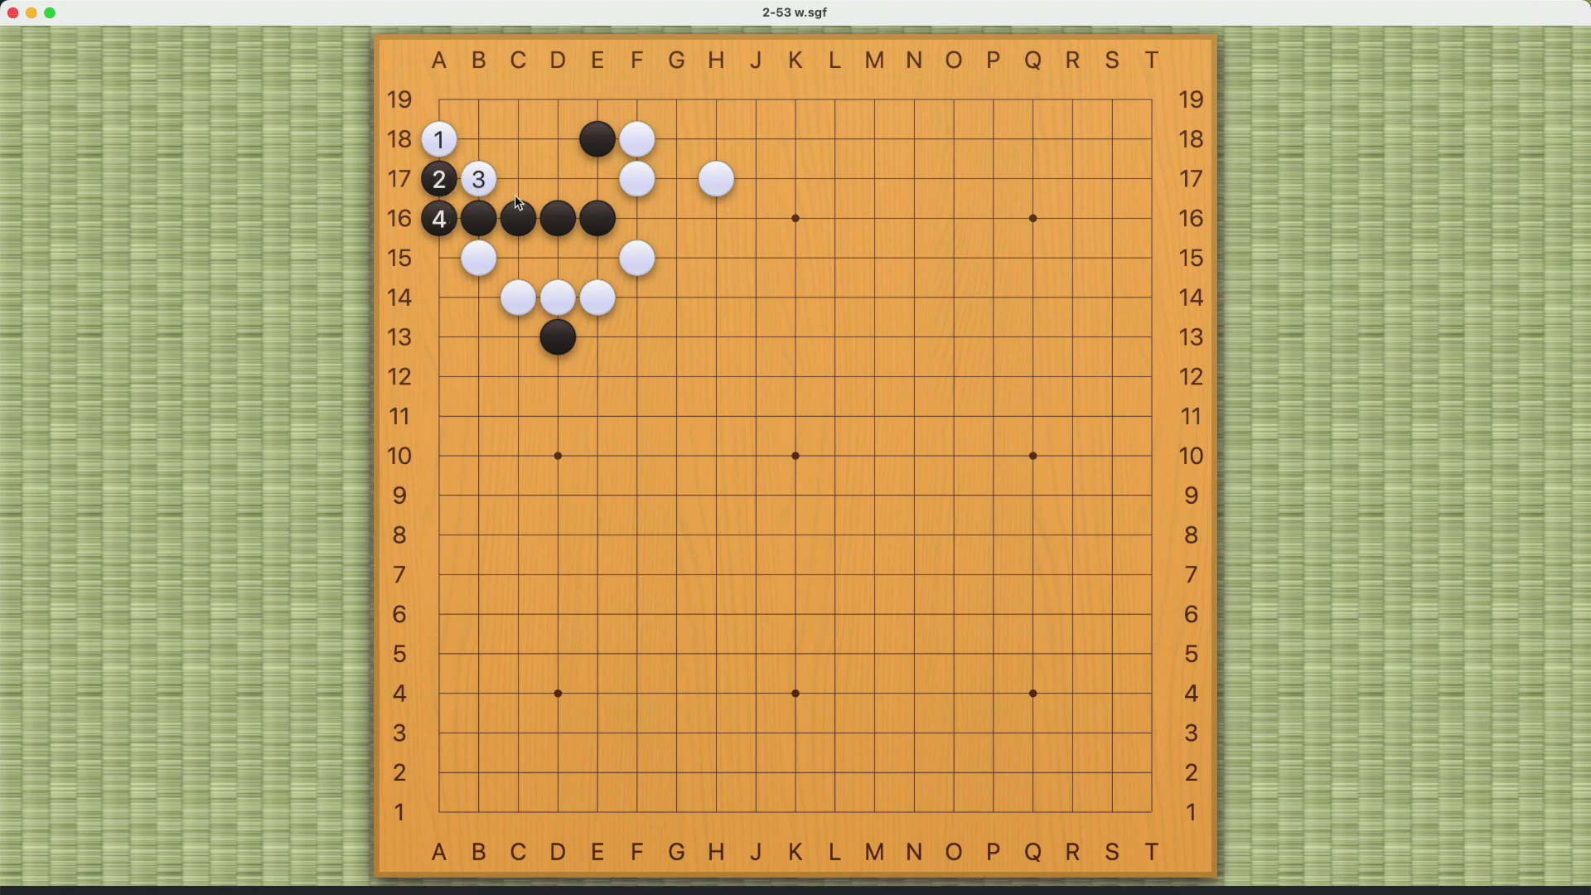
{"action": "left_click", "coordinate": [521, 145]}
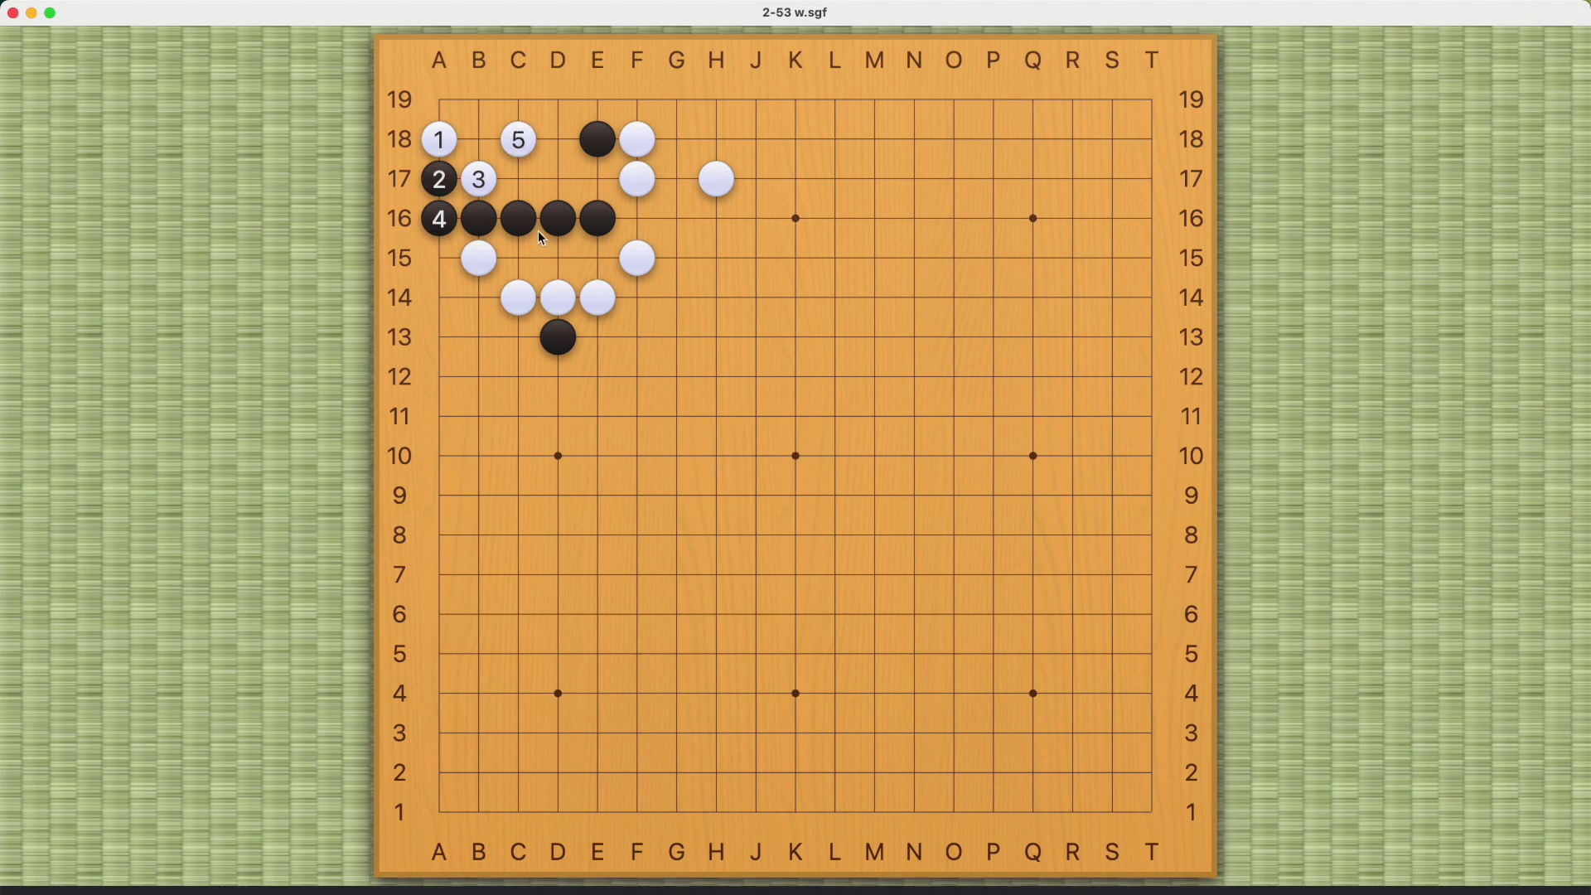
Continue Black D18, White E17, Black D17, White B19, Black C17, White B18, Black E19, White 13 C19.
{"action": "left_click", "coordinate": [557, 140]}
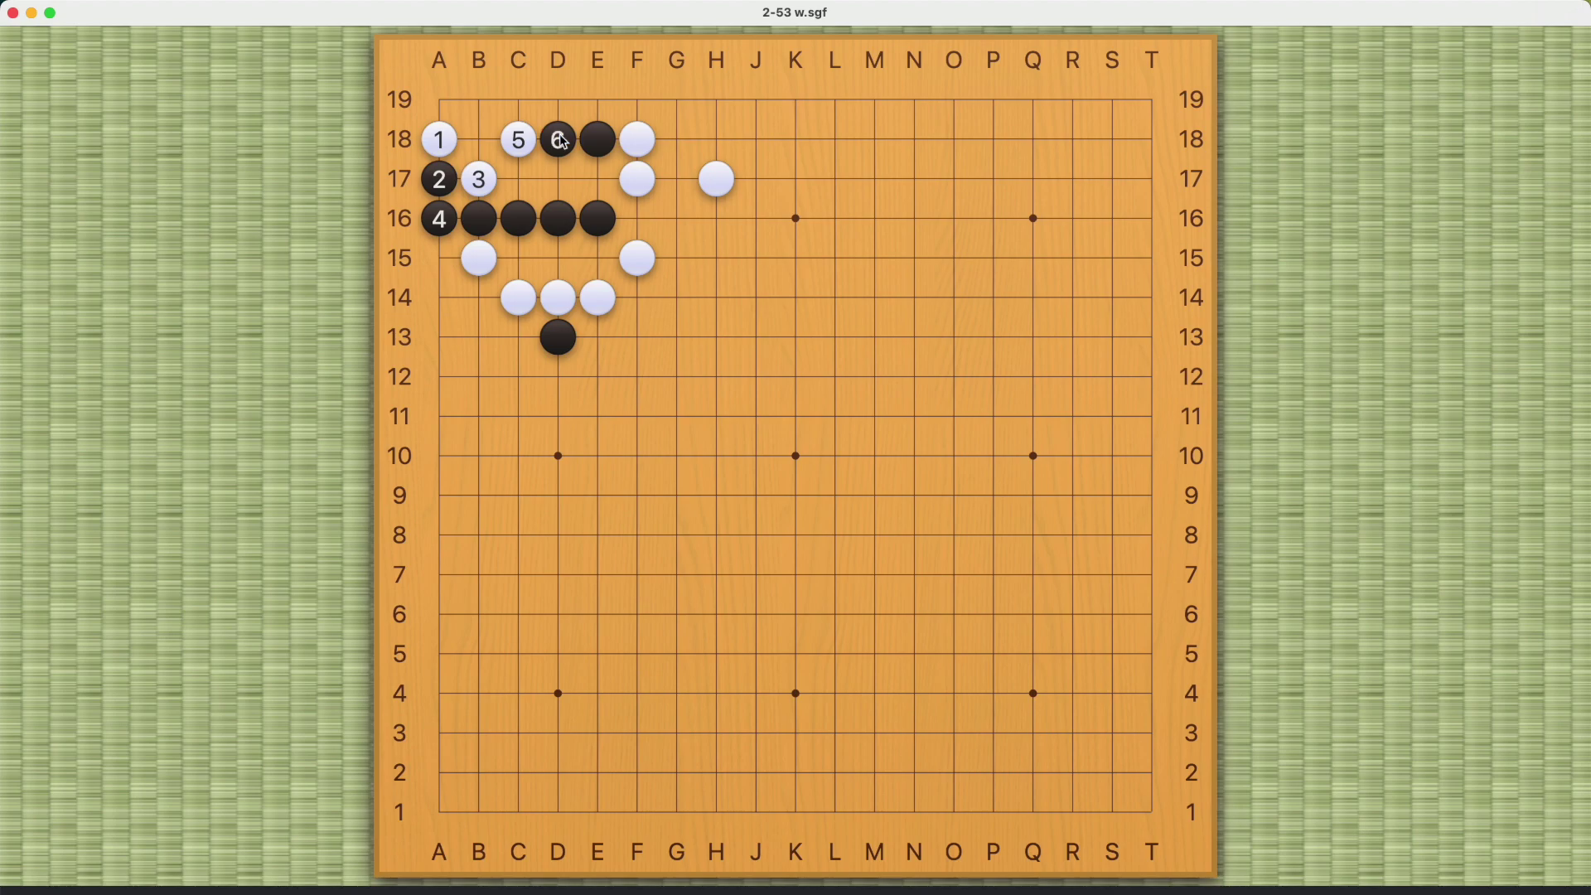
{"action": "left_click", "coordinate": [596, 179]}
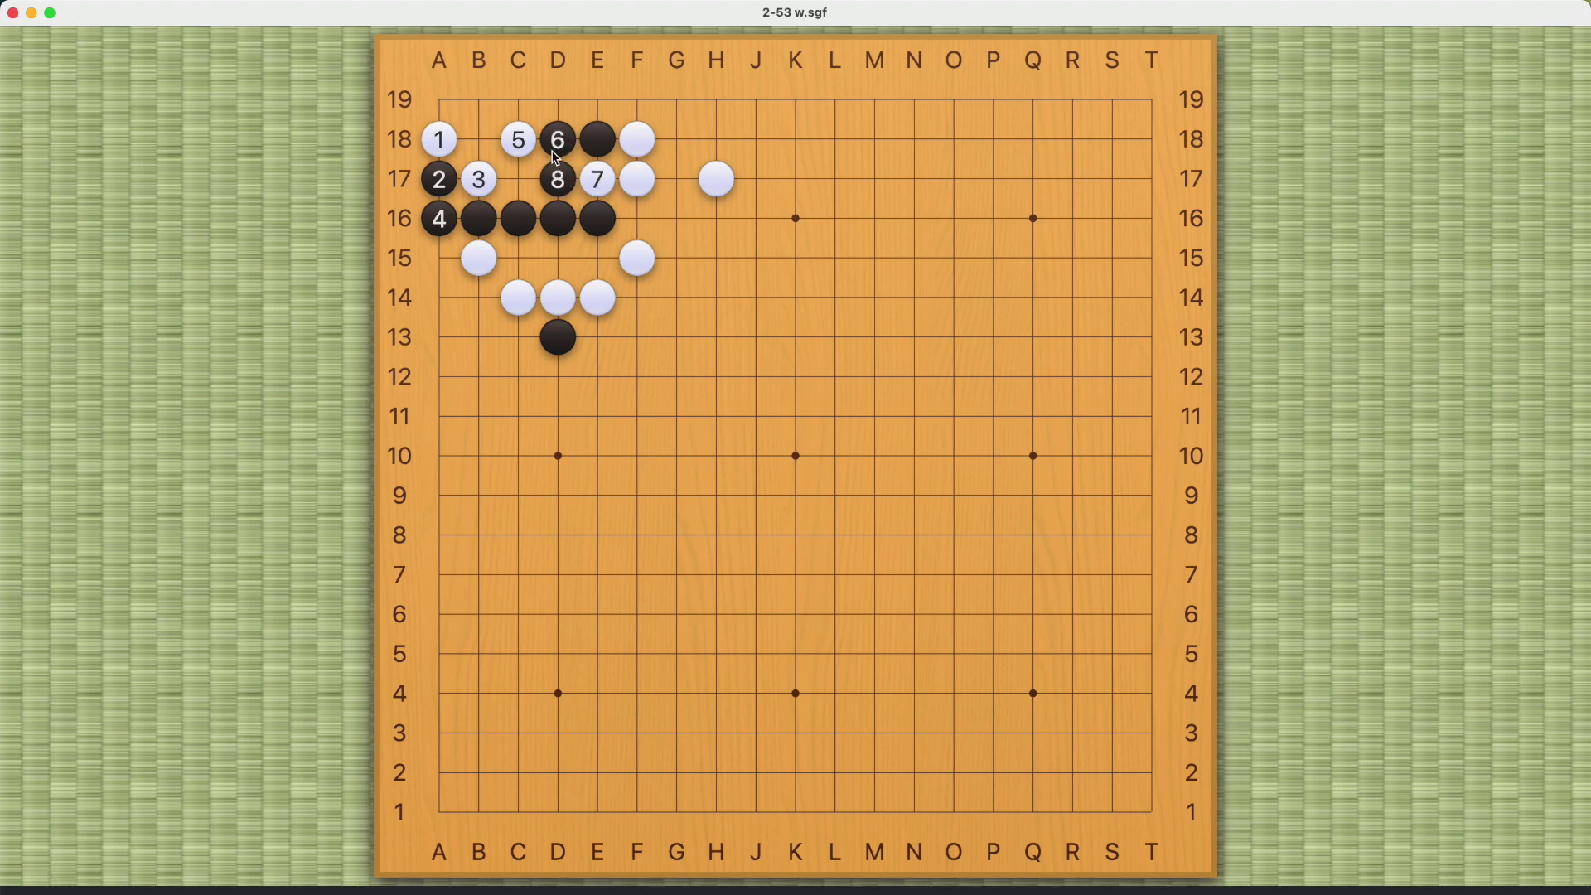
{"action": "left_click", "coordinate": [485, 100]}
{"action": "left_click", "coordinate": [519, 179]}
{"action": "left_click", "coordinate": [479, 139]}
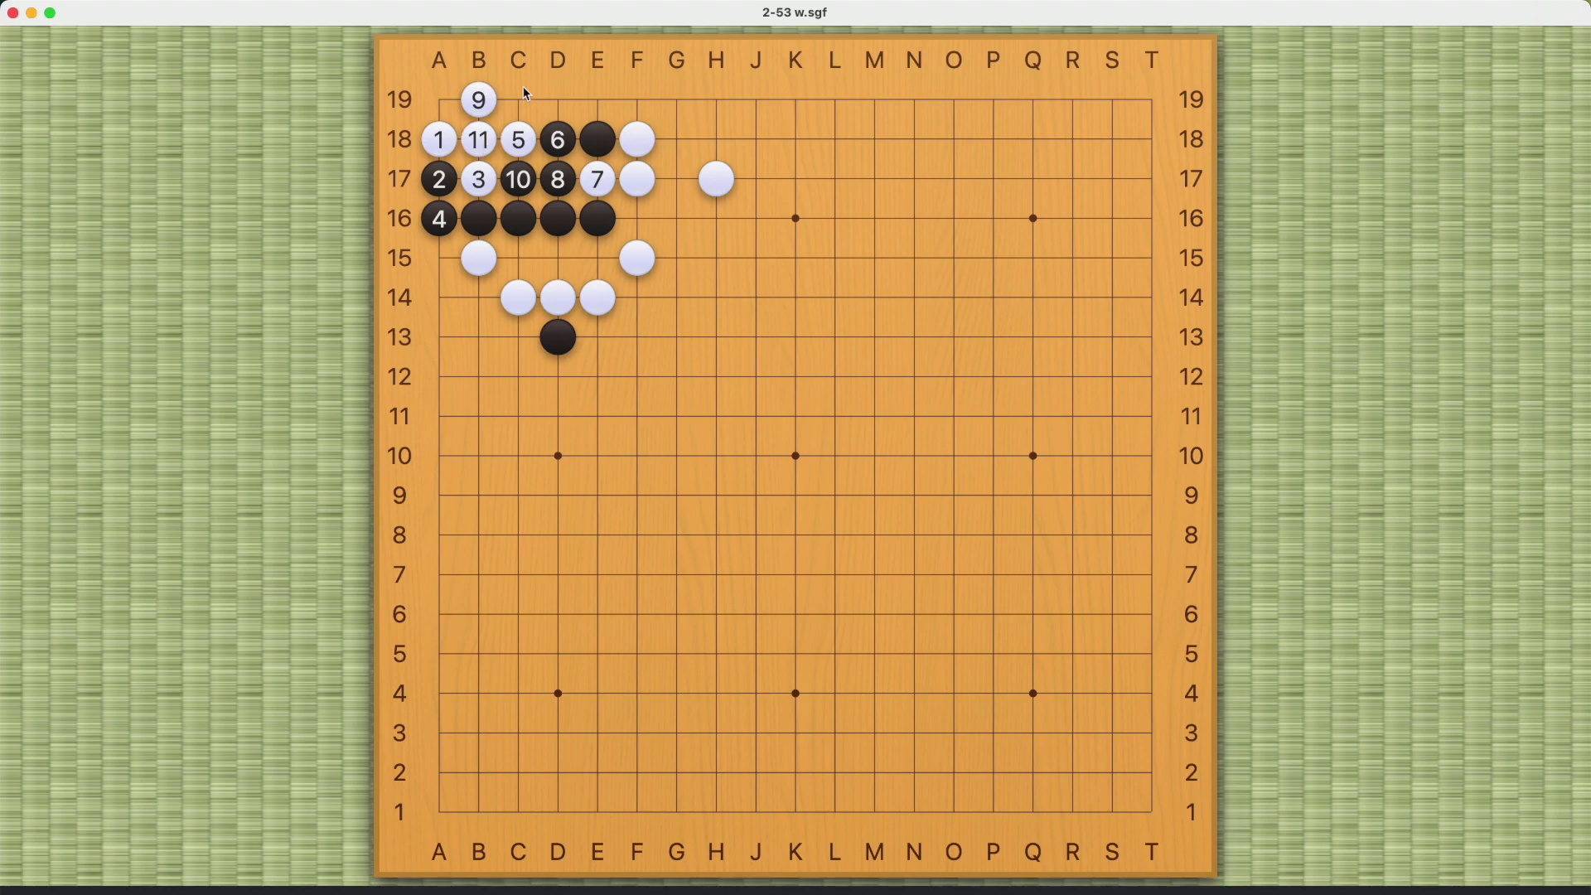
{"action": "left_click", "coordinate": [598, 102]}
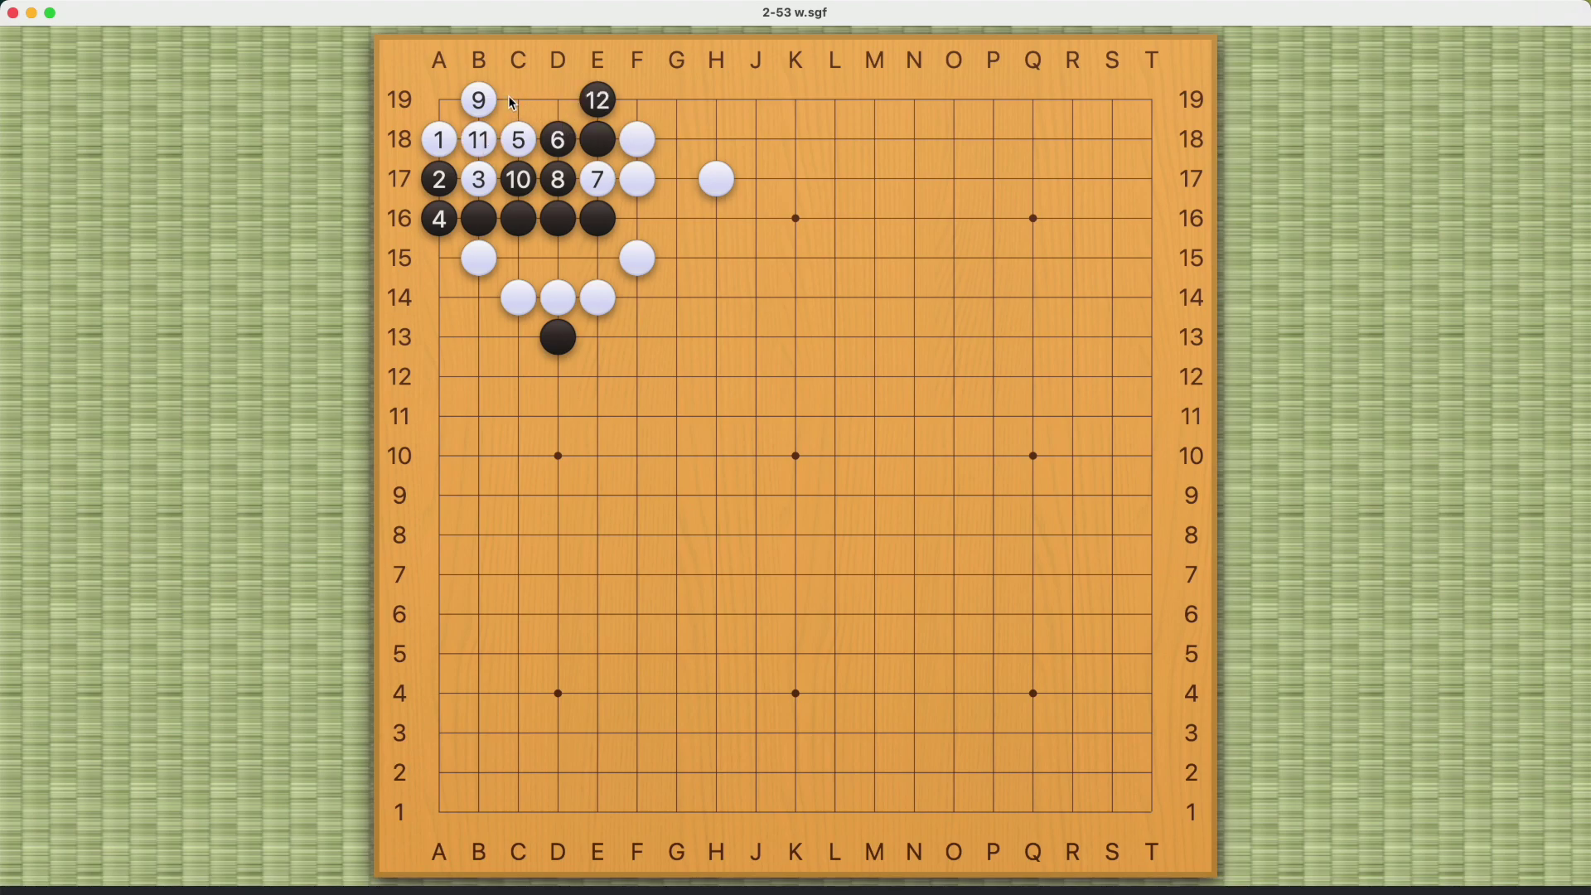
{"action": "left_click", "coordinate": [512, 101]}
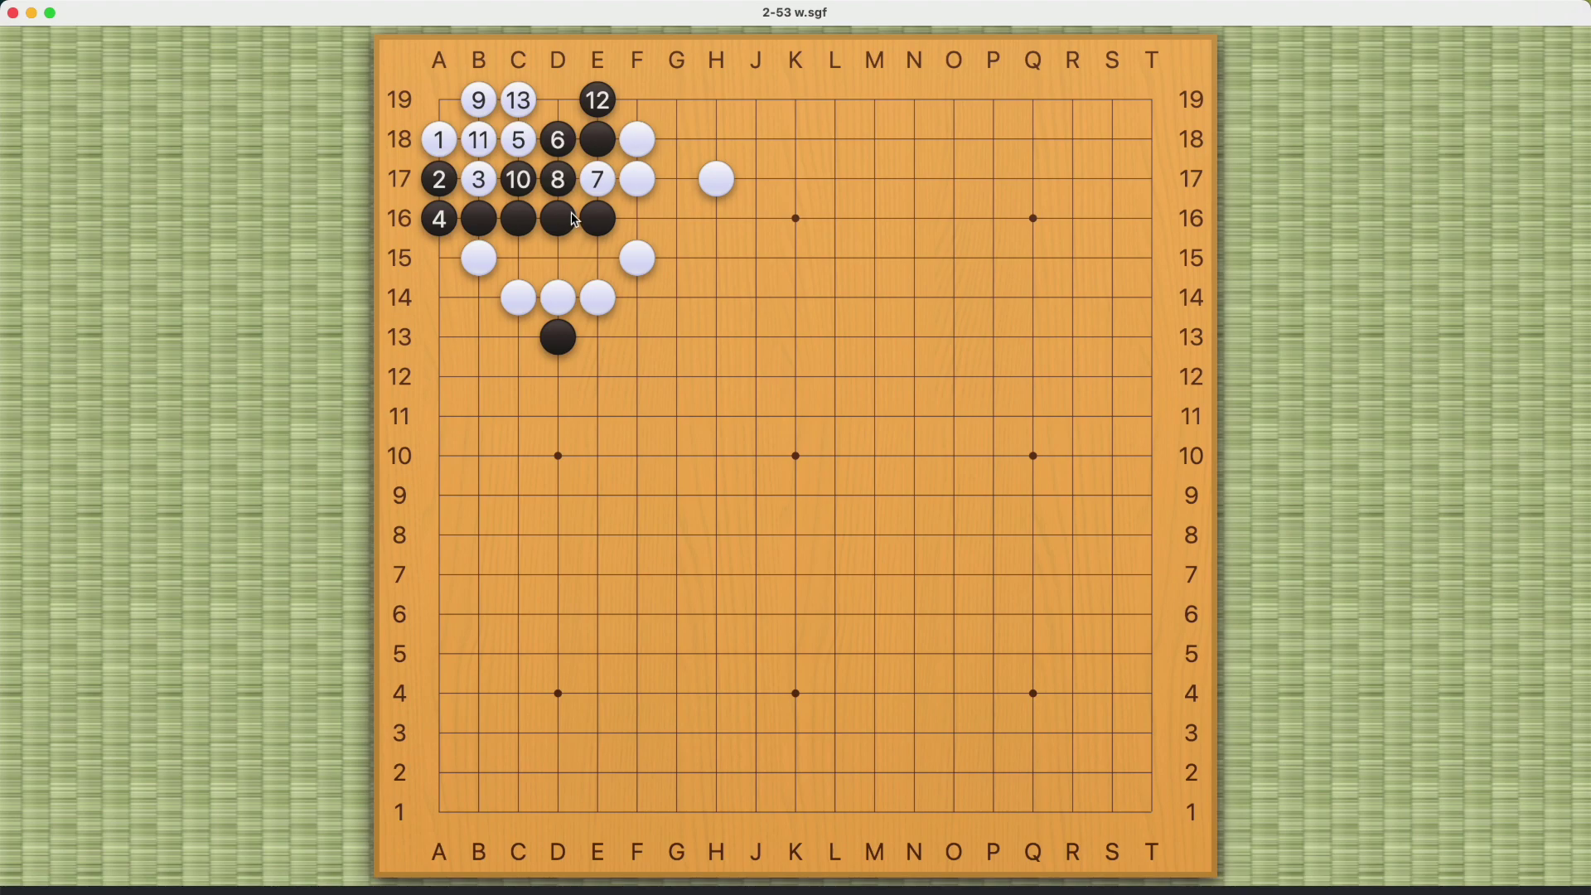
From move 5 play Black 6 E17, White 7 B19, Black 8, White 9 D18, Black 10 D19.
{"action": "key", "text": "Up"}
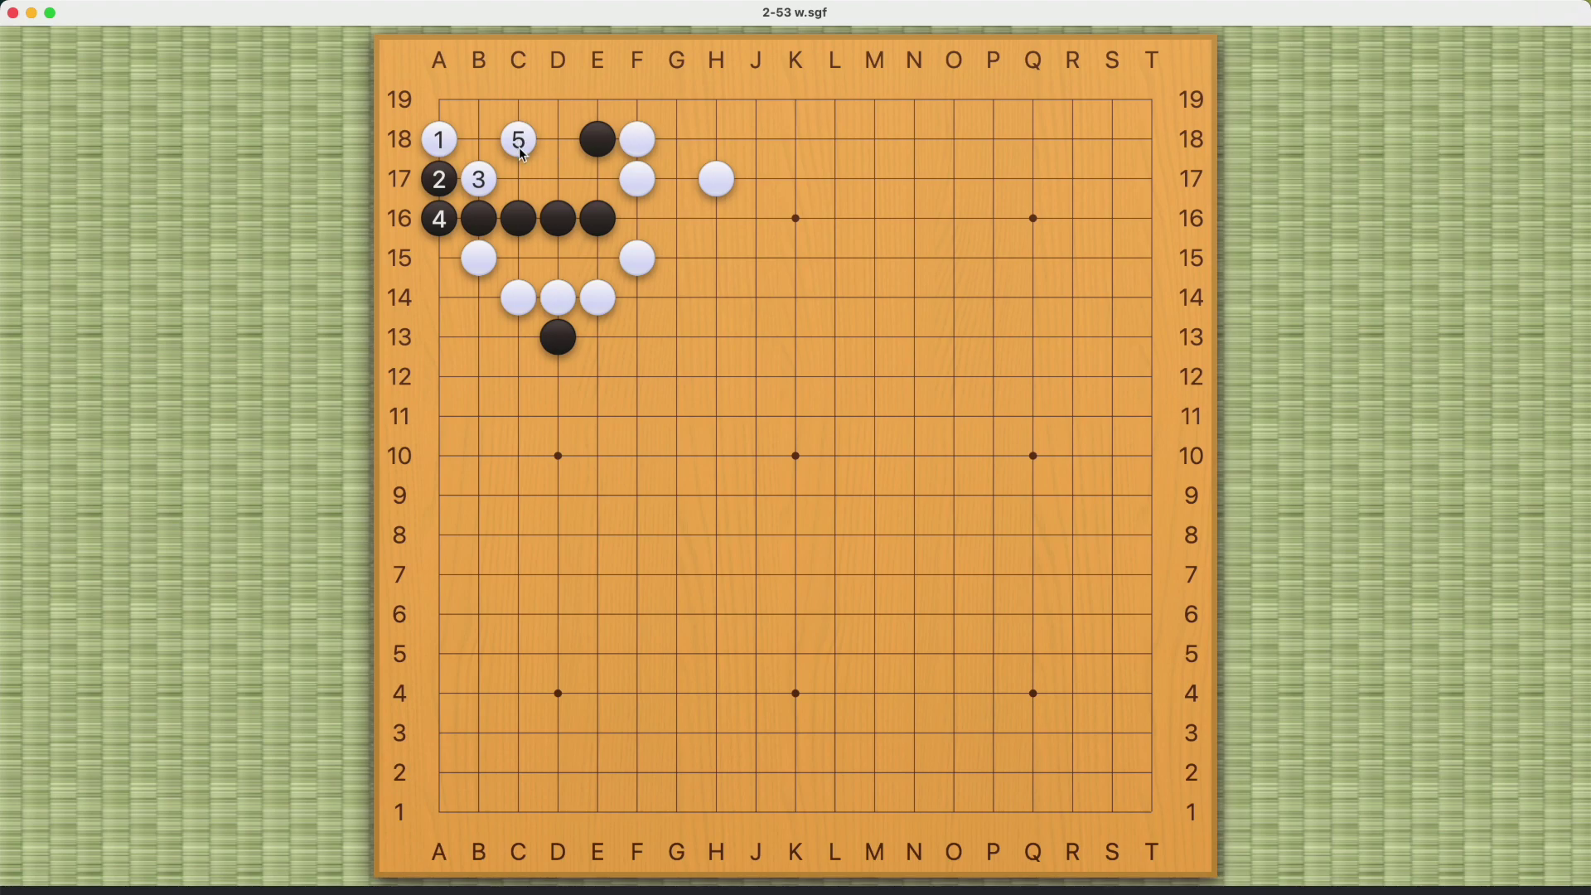
{"action": "left_click", "coordinate": [608, 181]}
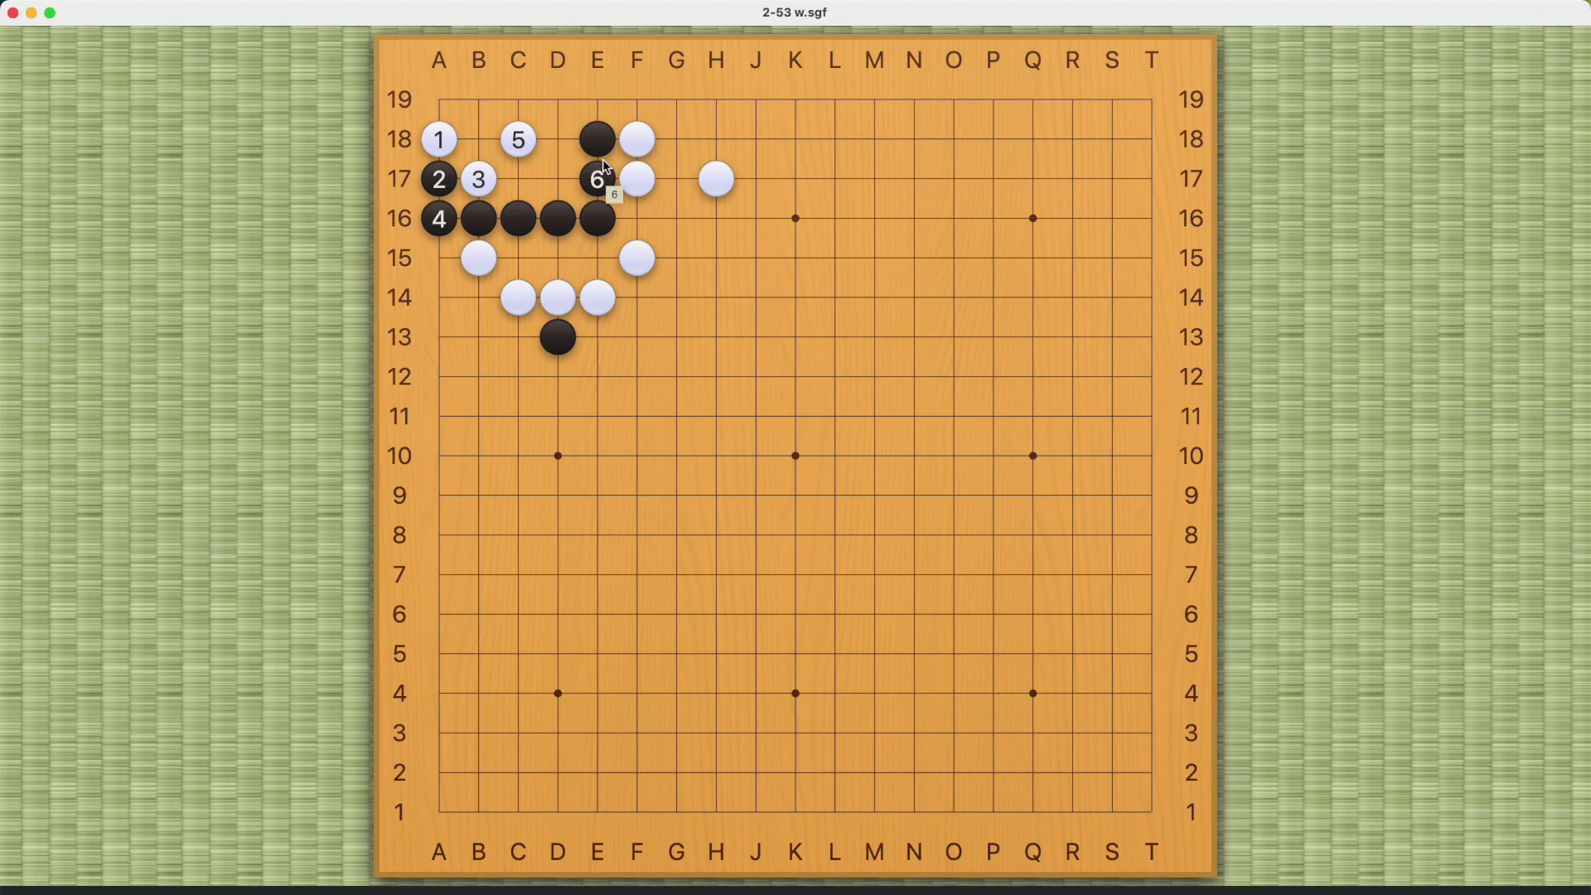
{"action": "left_click", "coordinate": [482, 105]}
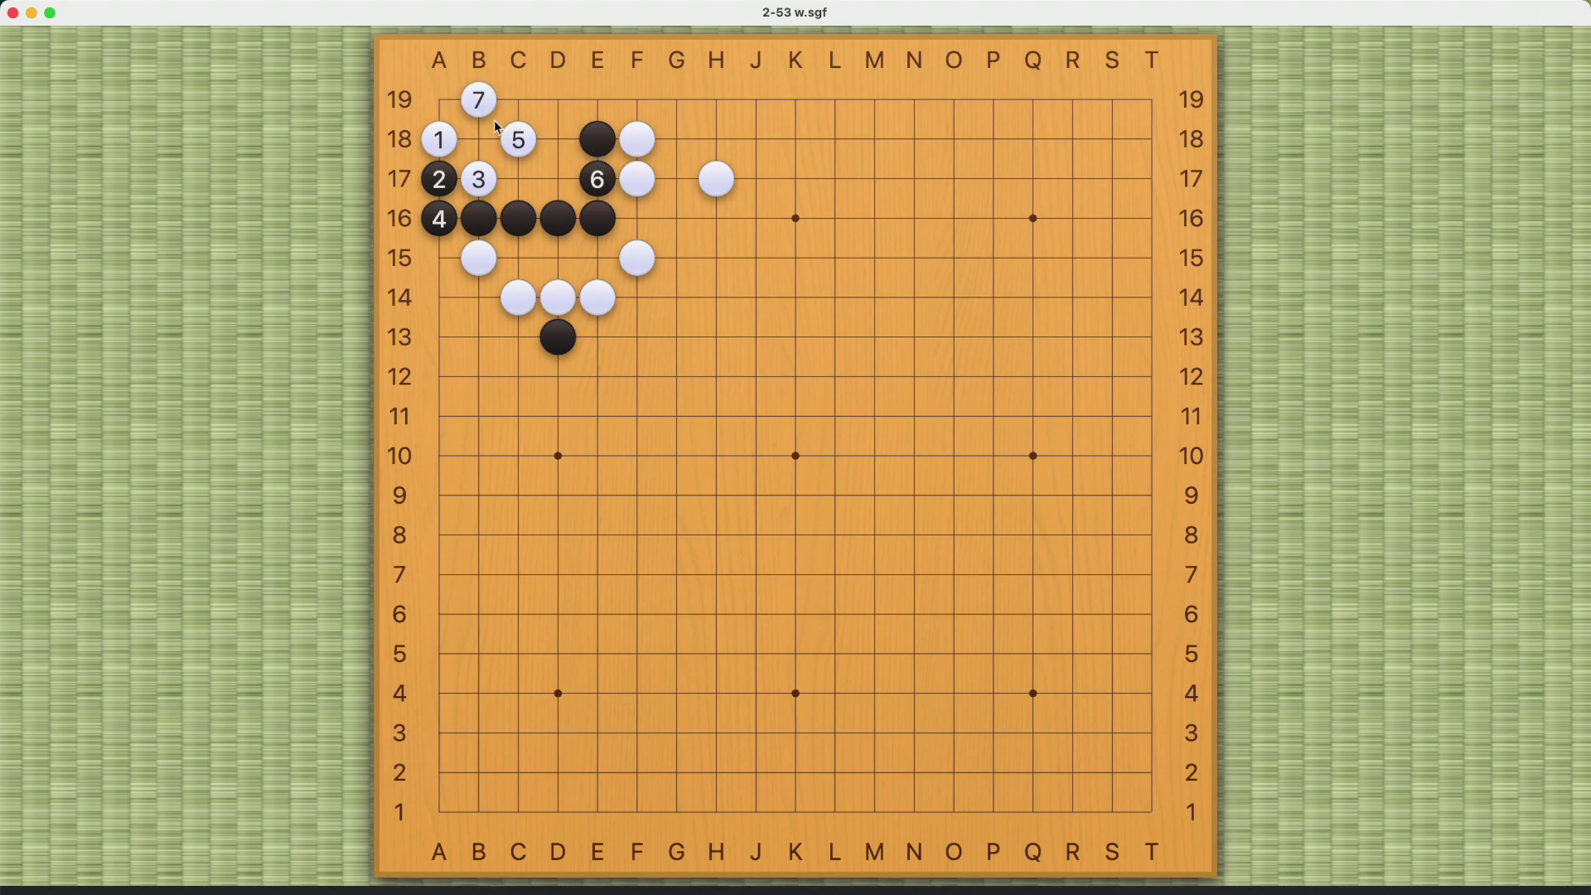
{"action": "left_click", "coordinate": [557, 139]}
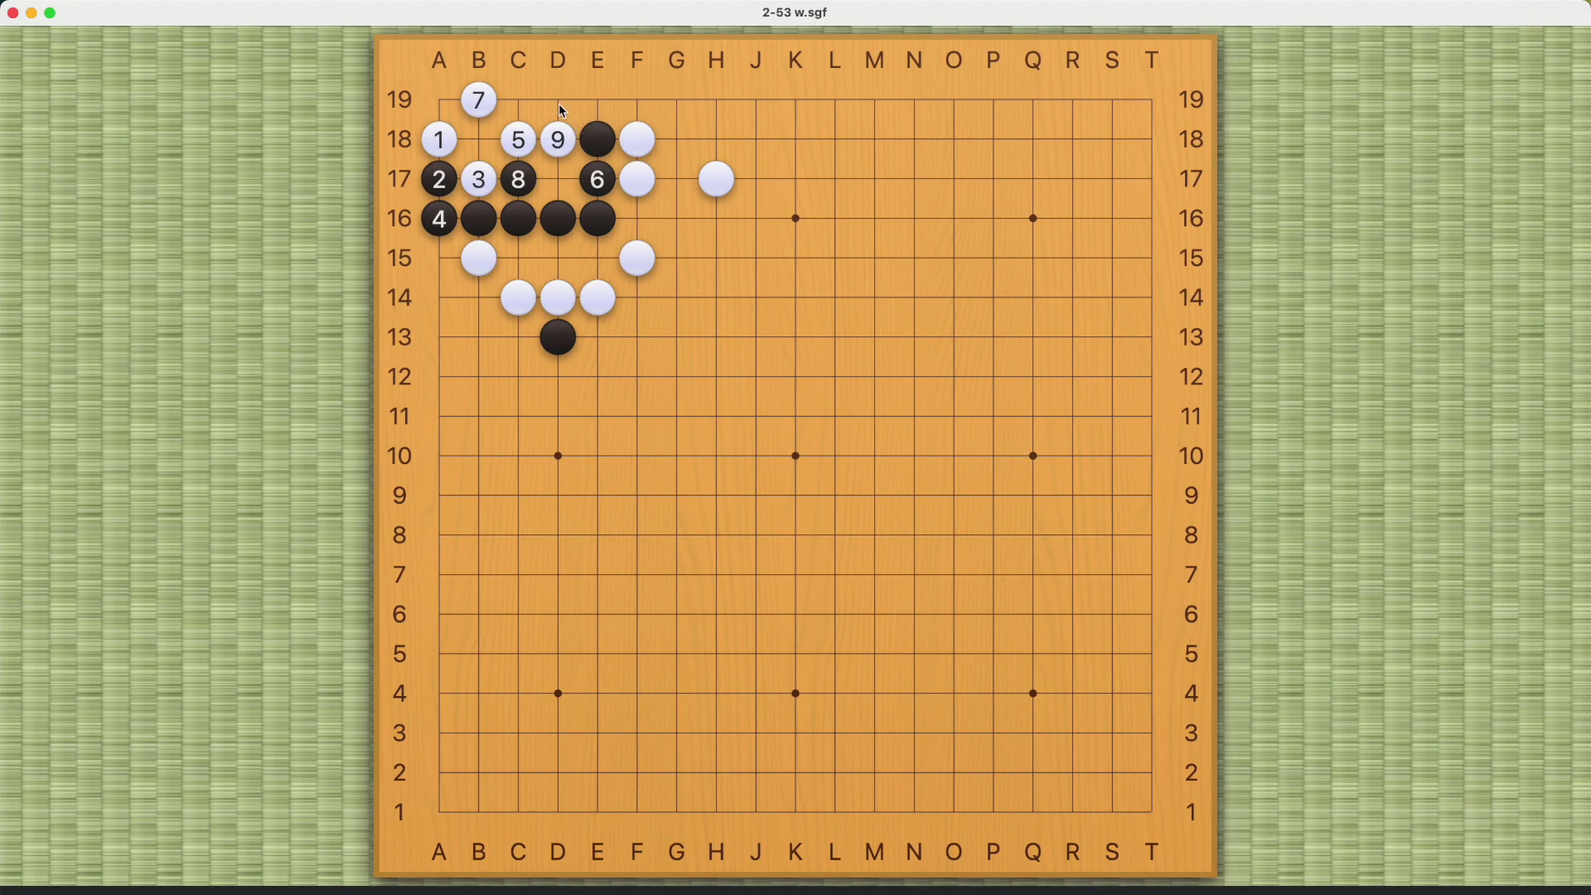
{"action": "left_click", "coordinate": [559, 105]}
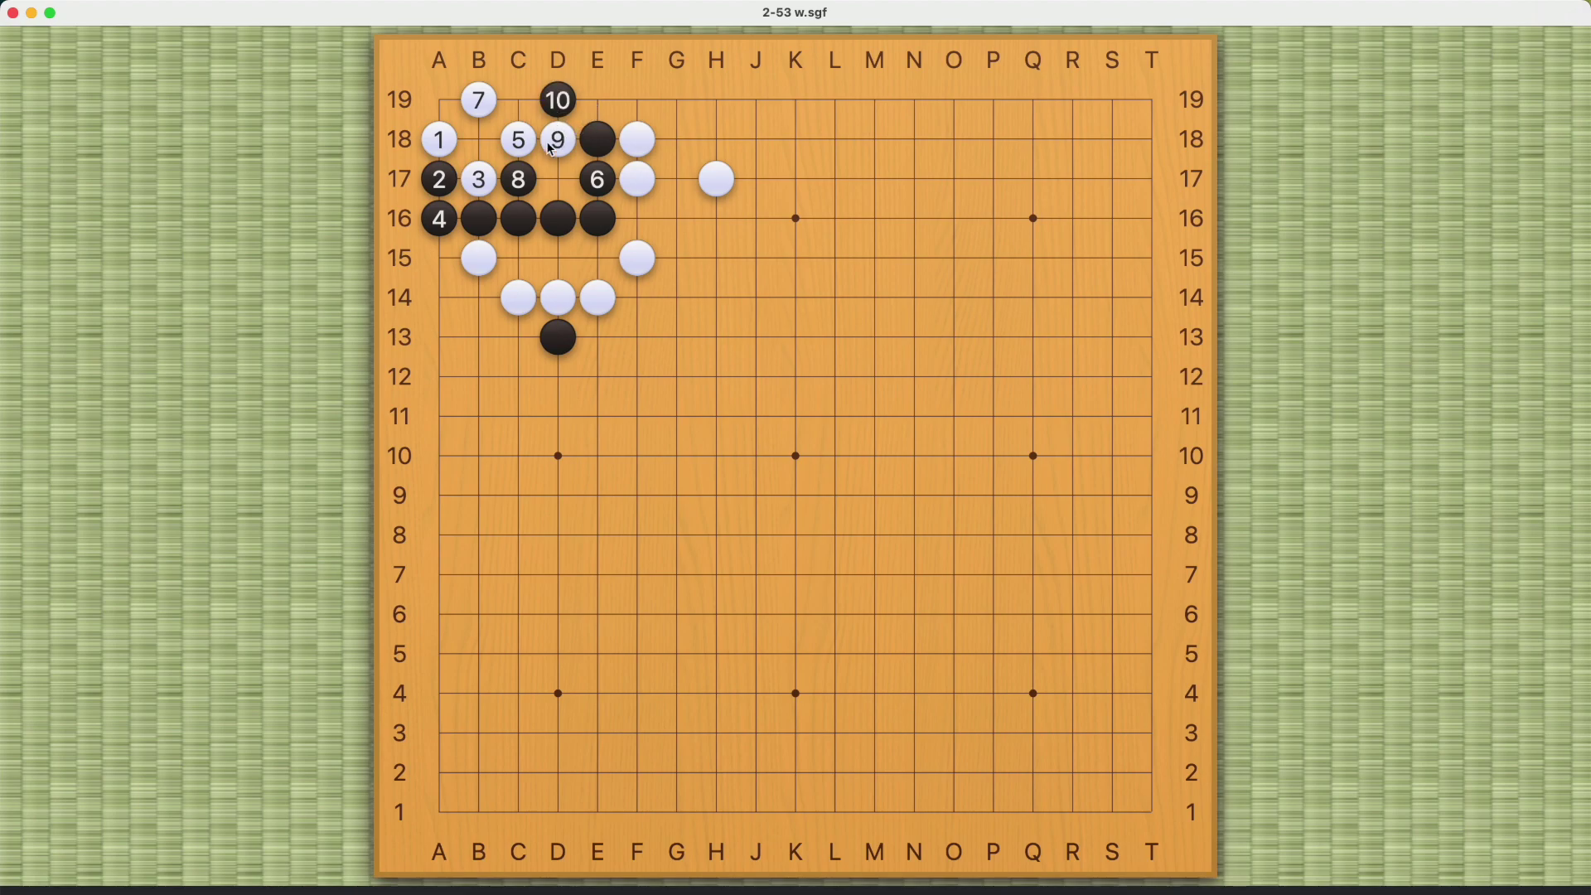
Play White B18, F16, E15, D15 against Black E19, D17, C19, A19 capturing six stones, then step back before move 8.
{"action": "left_click", "coordinate": [479, 139]}
{"action": "left_click", "coordinate": [594, 105]}
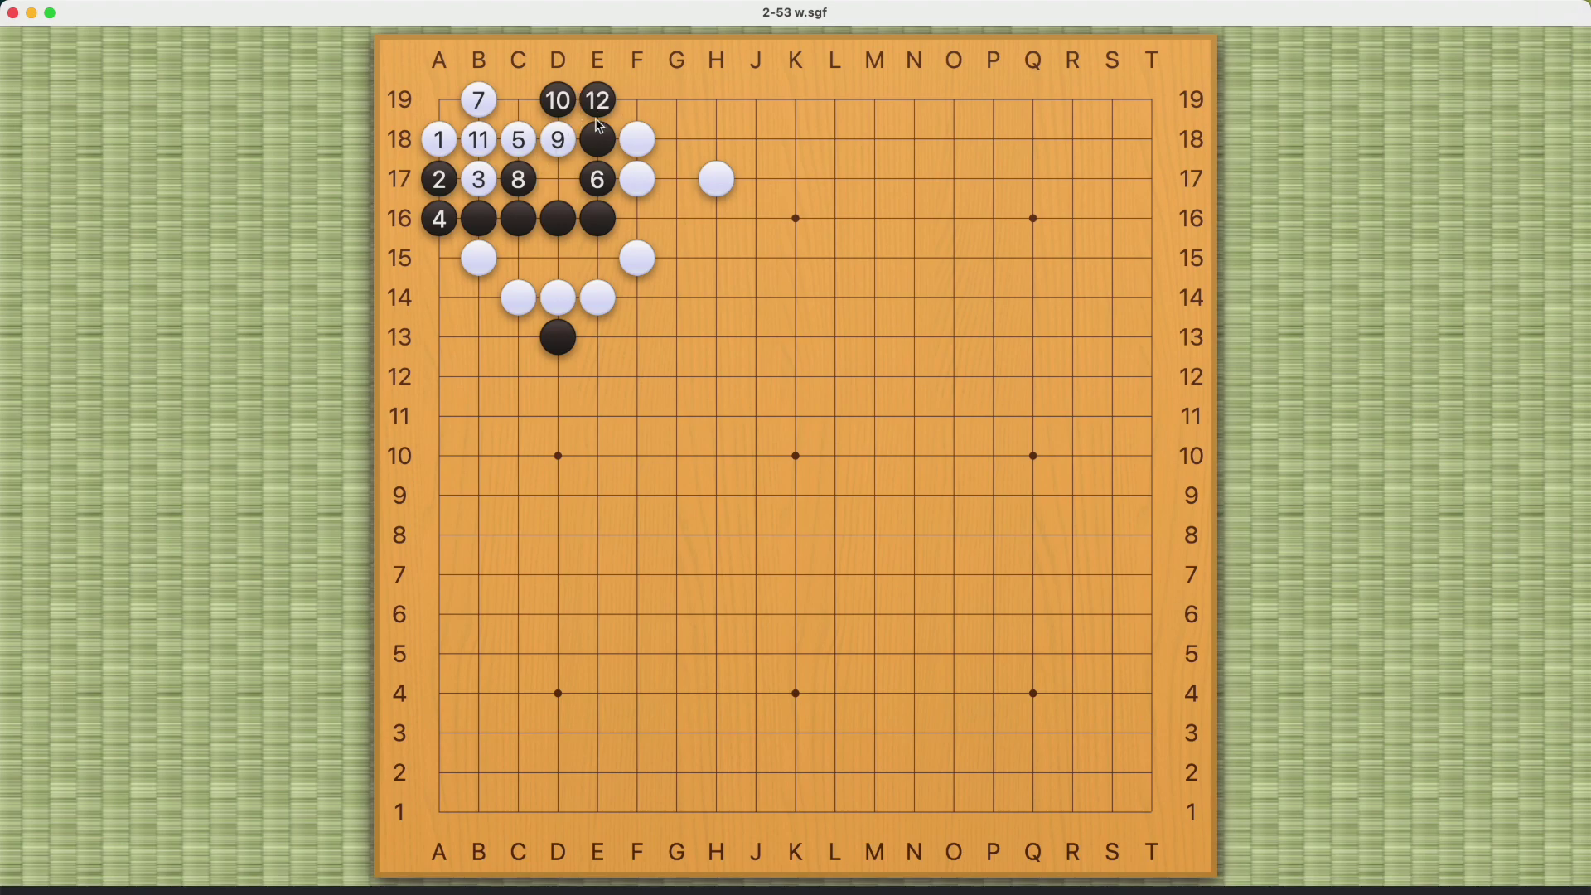
{"action": "left_click", "coordinate": [636, 221]}
{"action": "left_click", "coordinate": [556, 184]}
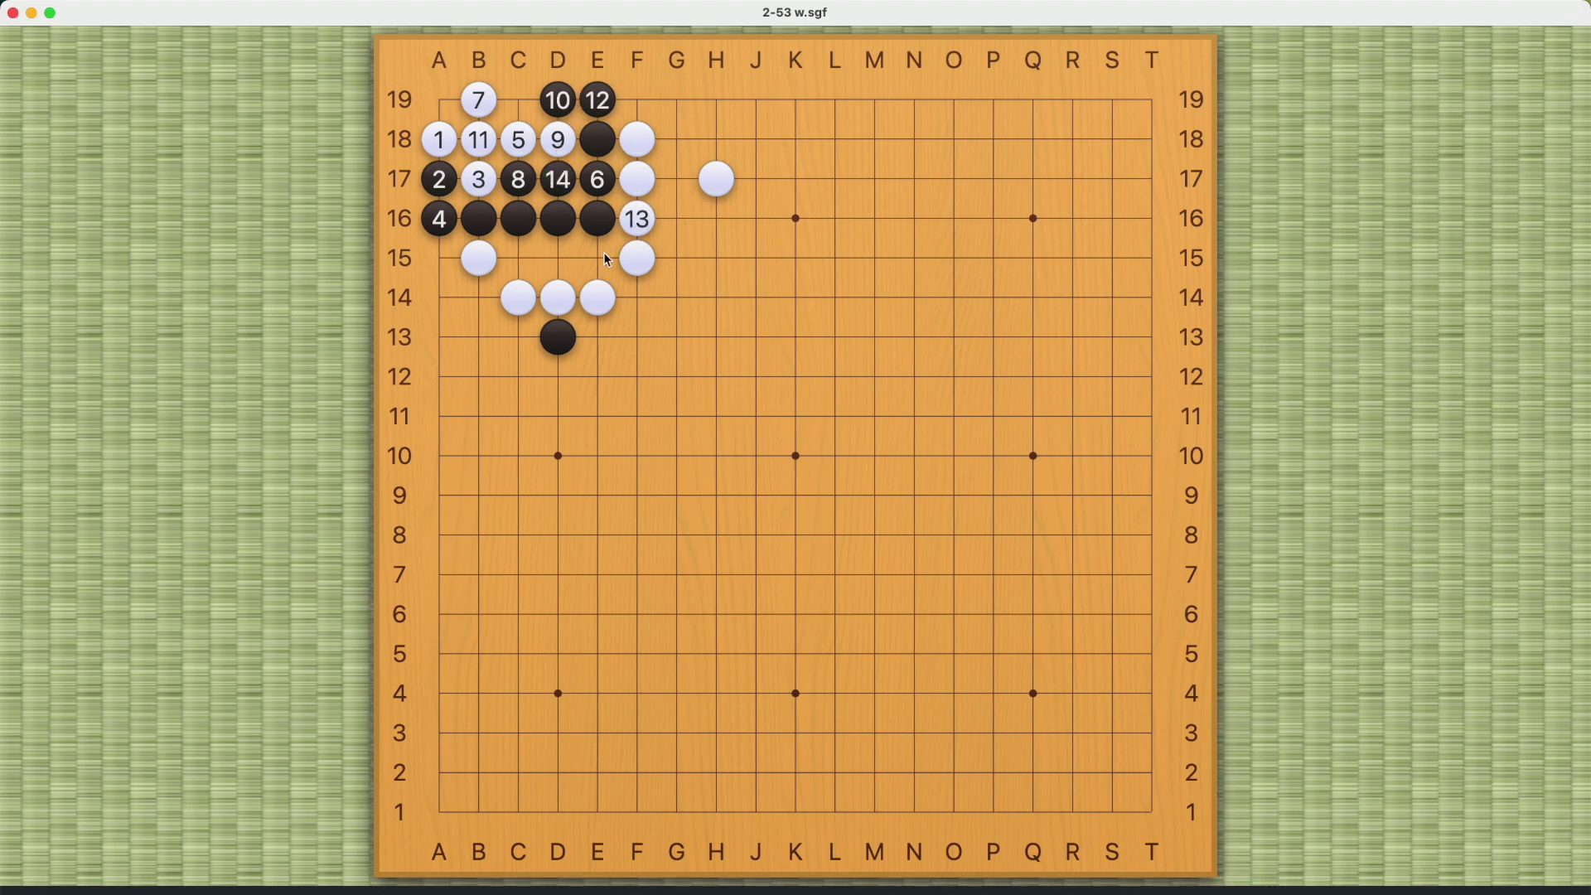
{"action": "left_click", "coordinate": [599, 257]}
{"action": "left_click", "coordinate": [519, 103]}
{"action": "left_click", "coordinate": [558, 257]}
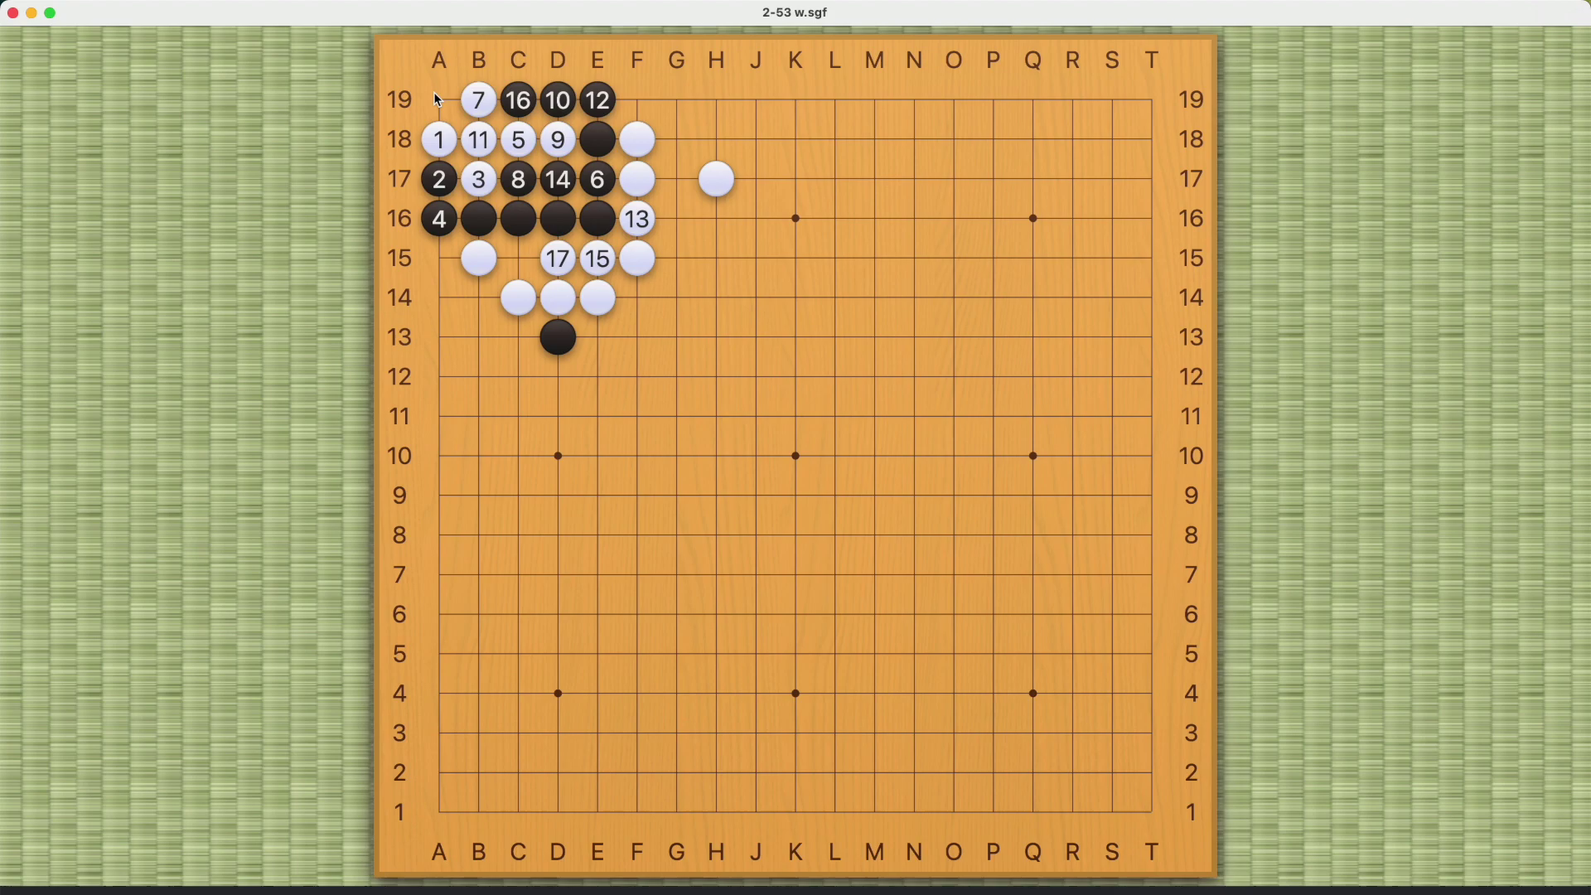
{"action": "left_click", "coordinate": [437, 101]}
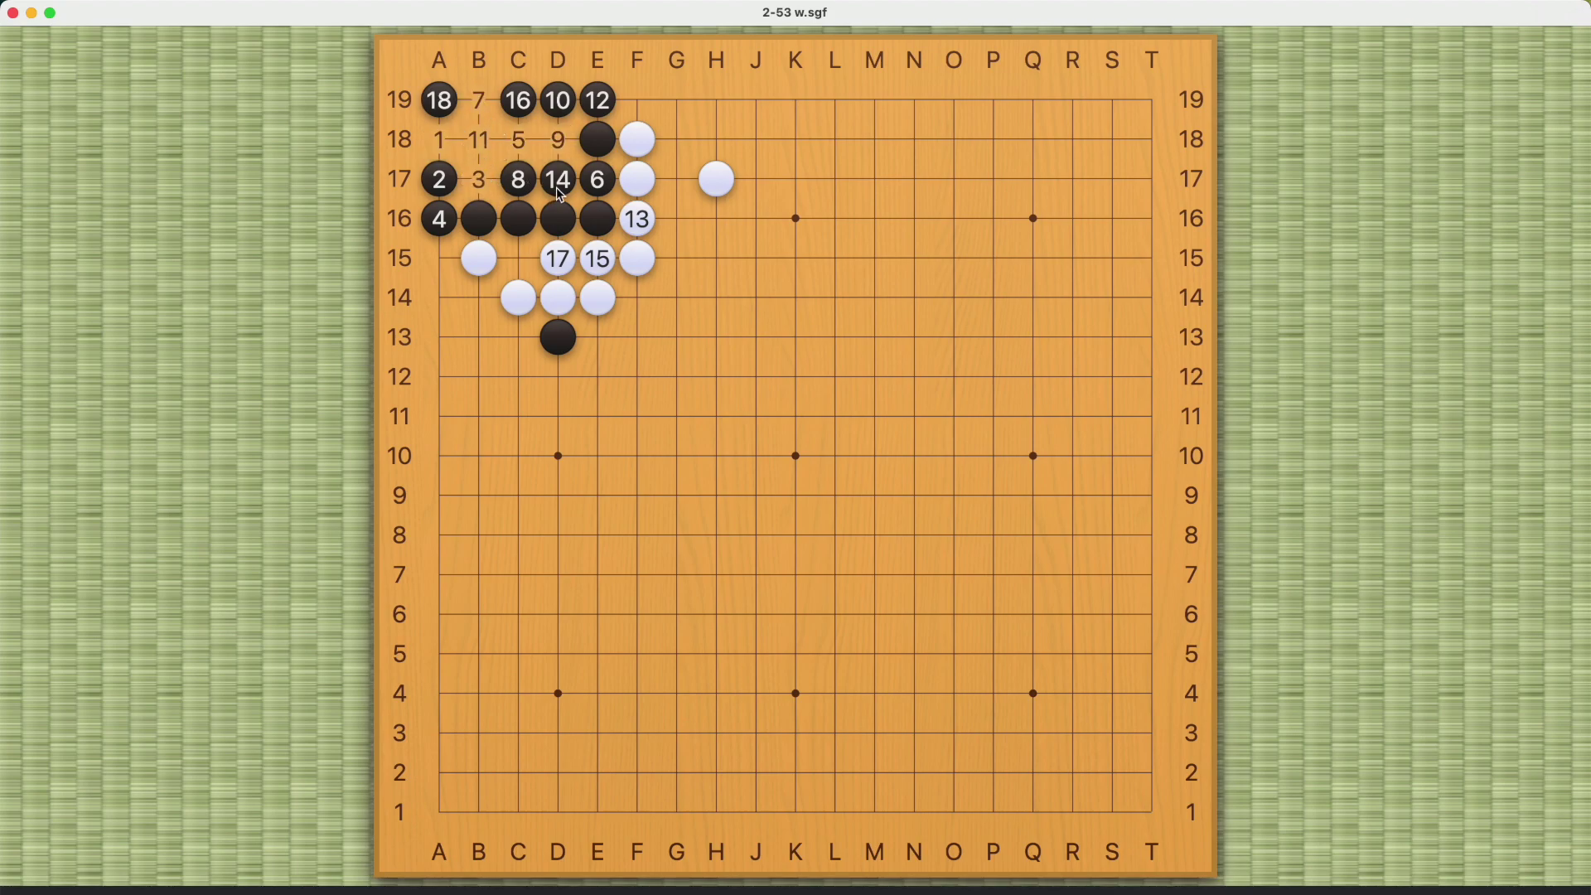
{"action": "left_click", "coordinate": [594, 175]}
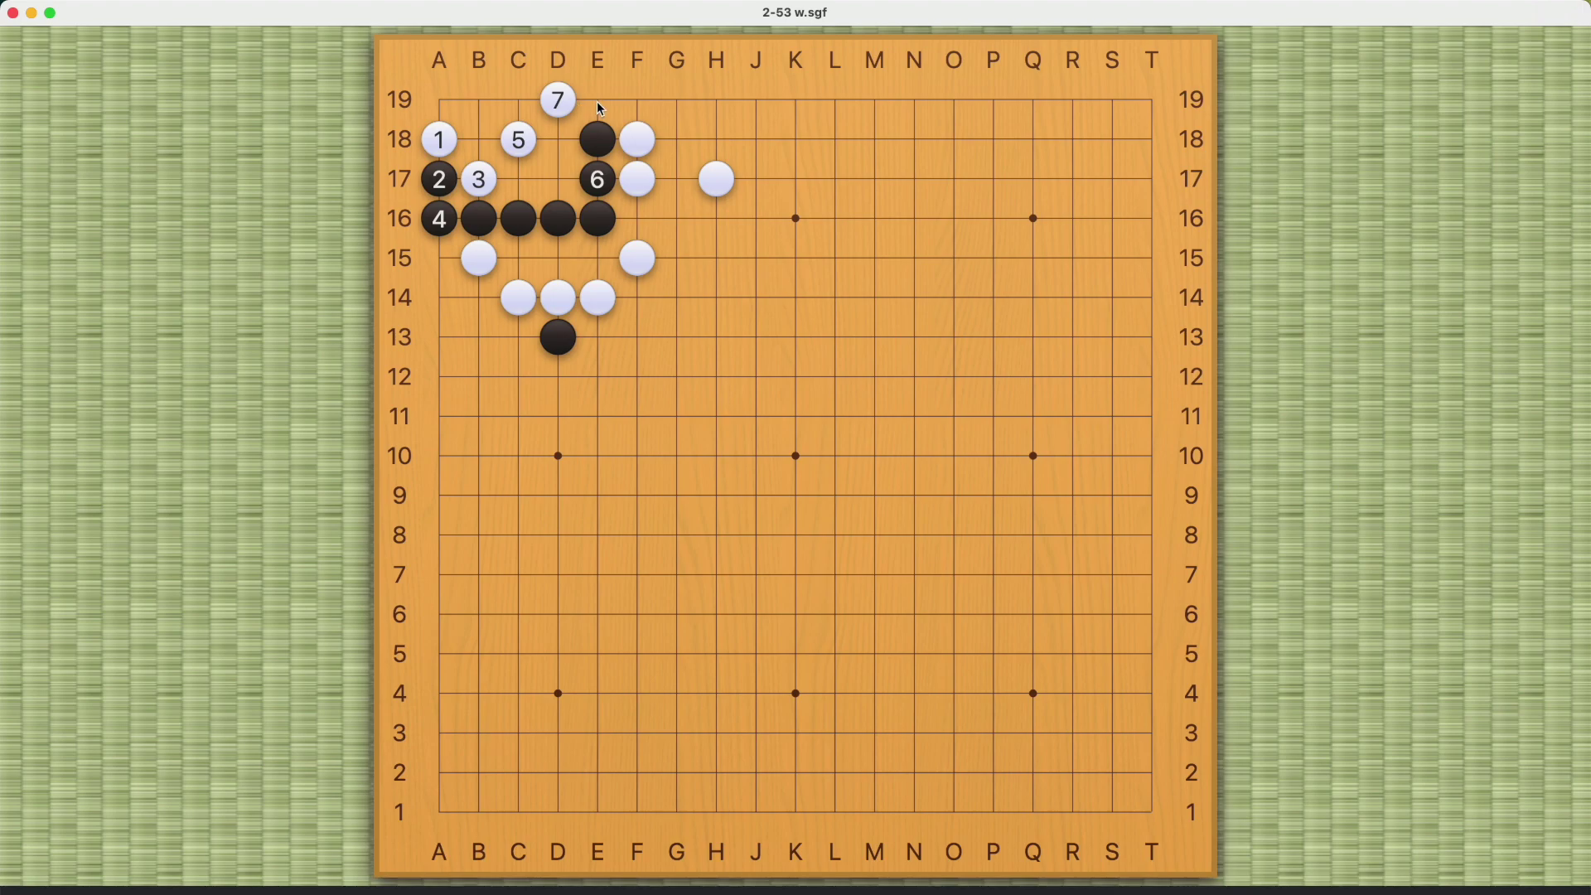
Play Black E19, White B19, Black D18, White C17, Black 12 C19 capturing White 7.
{"action": "left_click", "coordinate": [597, 103]}
{"action": "left_click", "coordinate": [478, 102]}
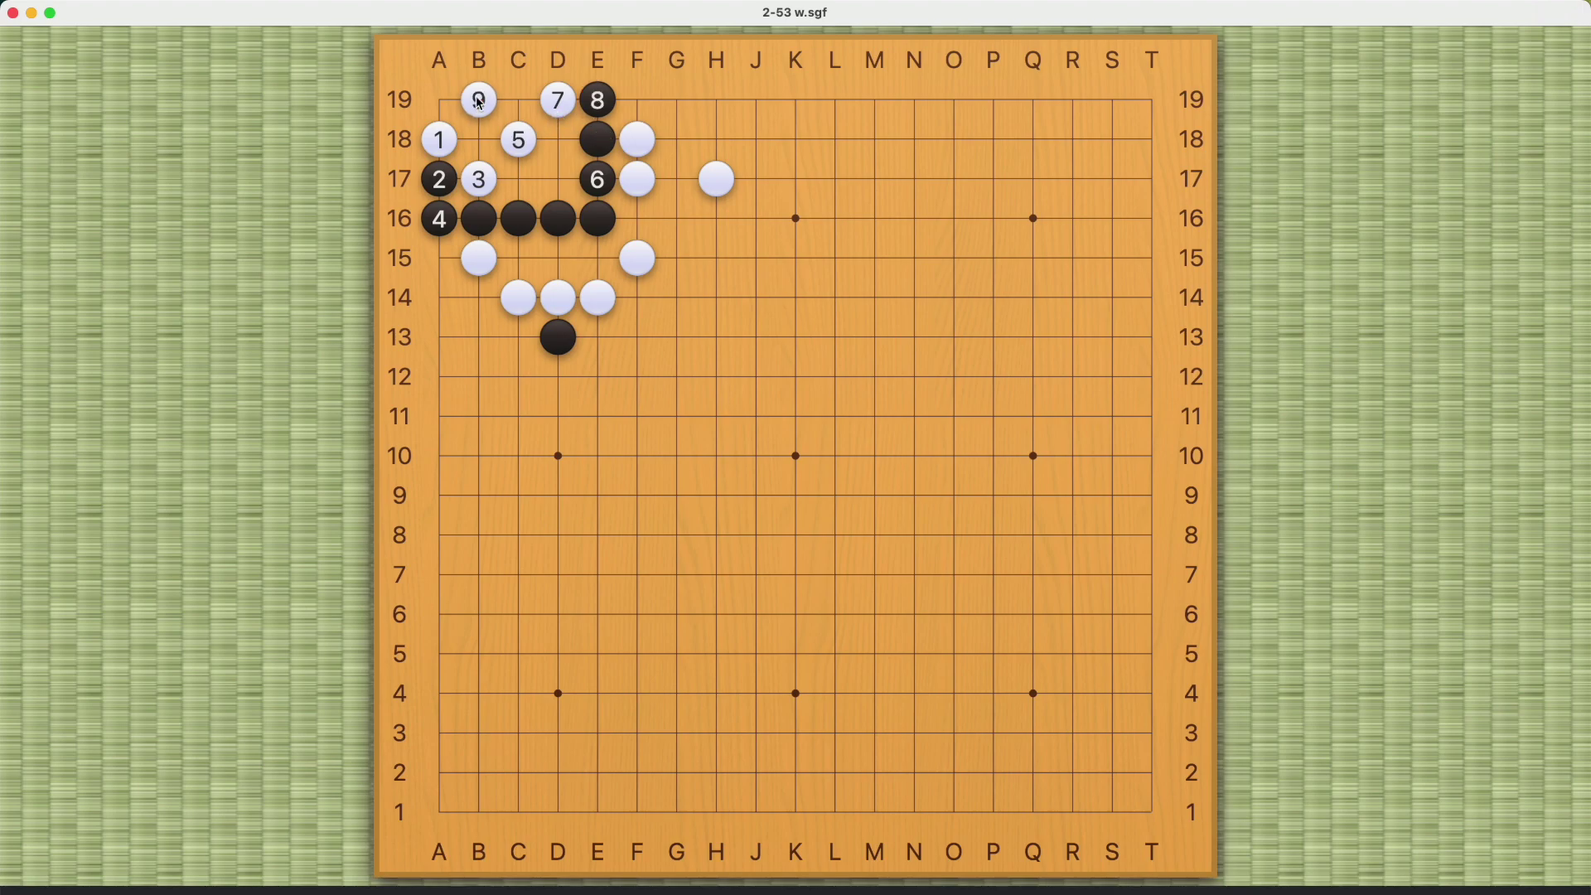
{"action": "left_click", "coordinate": [555, 137]}
{"action": "left_click", "coordinate": [516, 181]}
{"action": "left_click", "coordinate": [517, 105]}
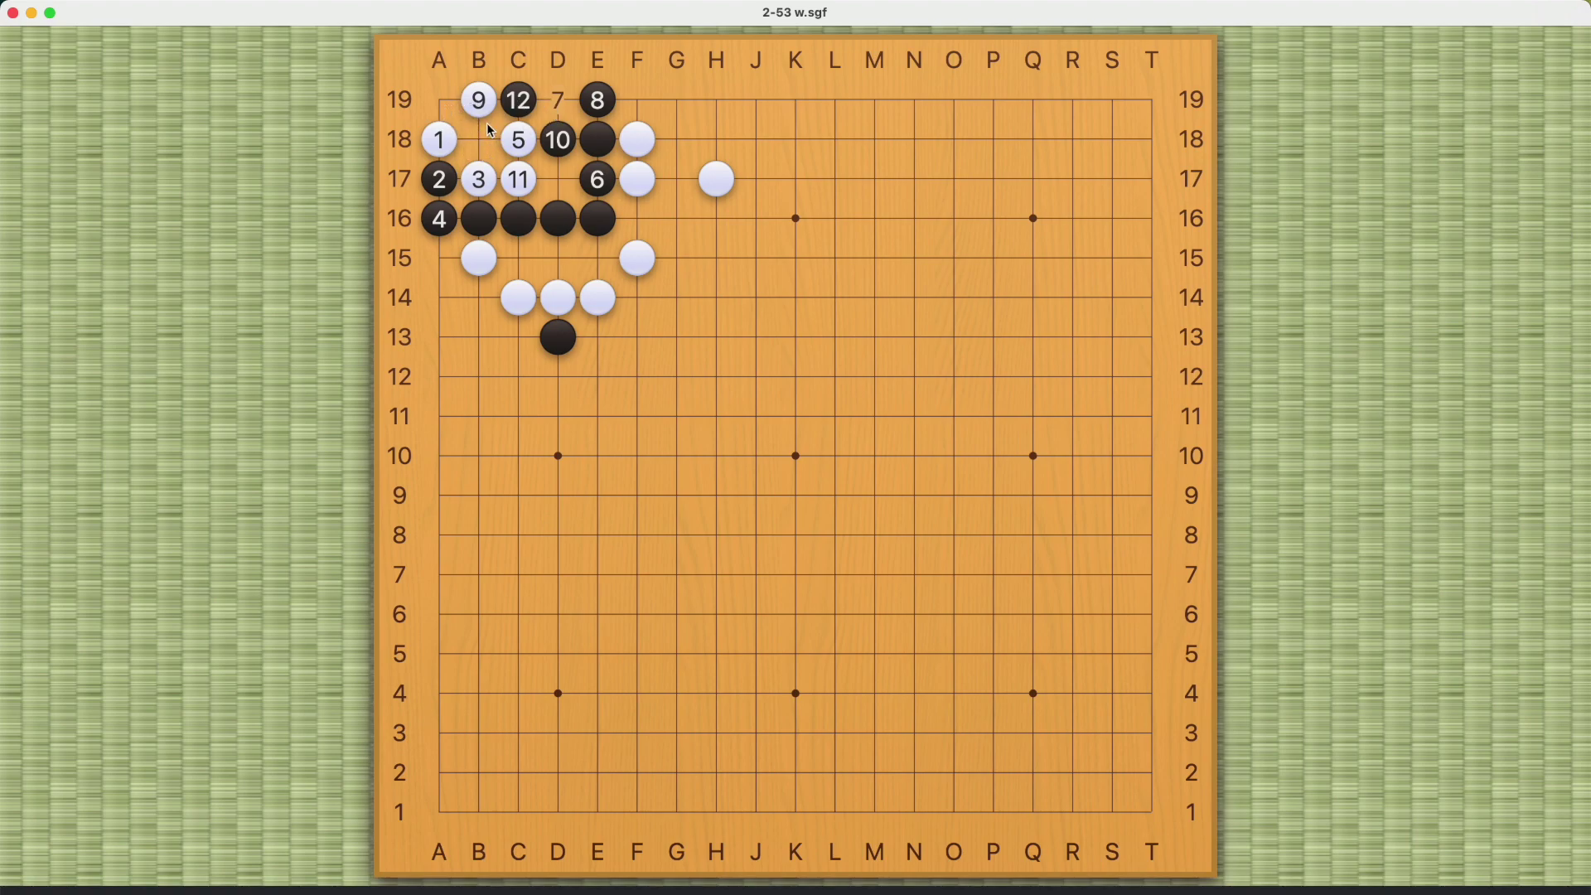
Take back to White 9 and play Black C17, White D18, Black B18 capturing White 3.
{"action": "key", "text": "Left"}
{"action": "key", "text": "Left"}
{"action": "key", "text": "Left"}
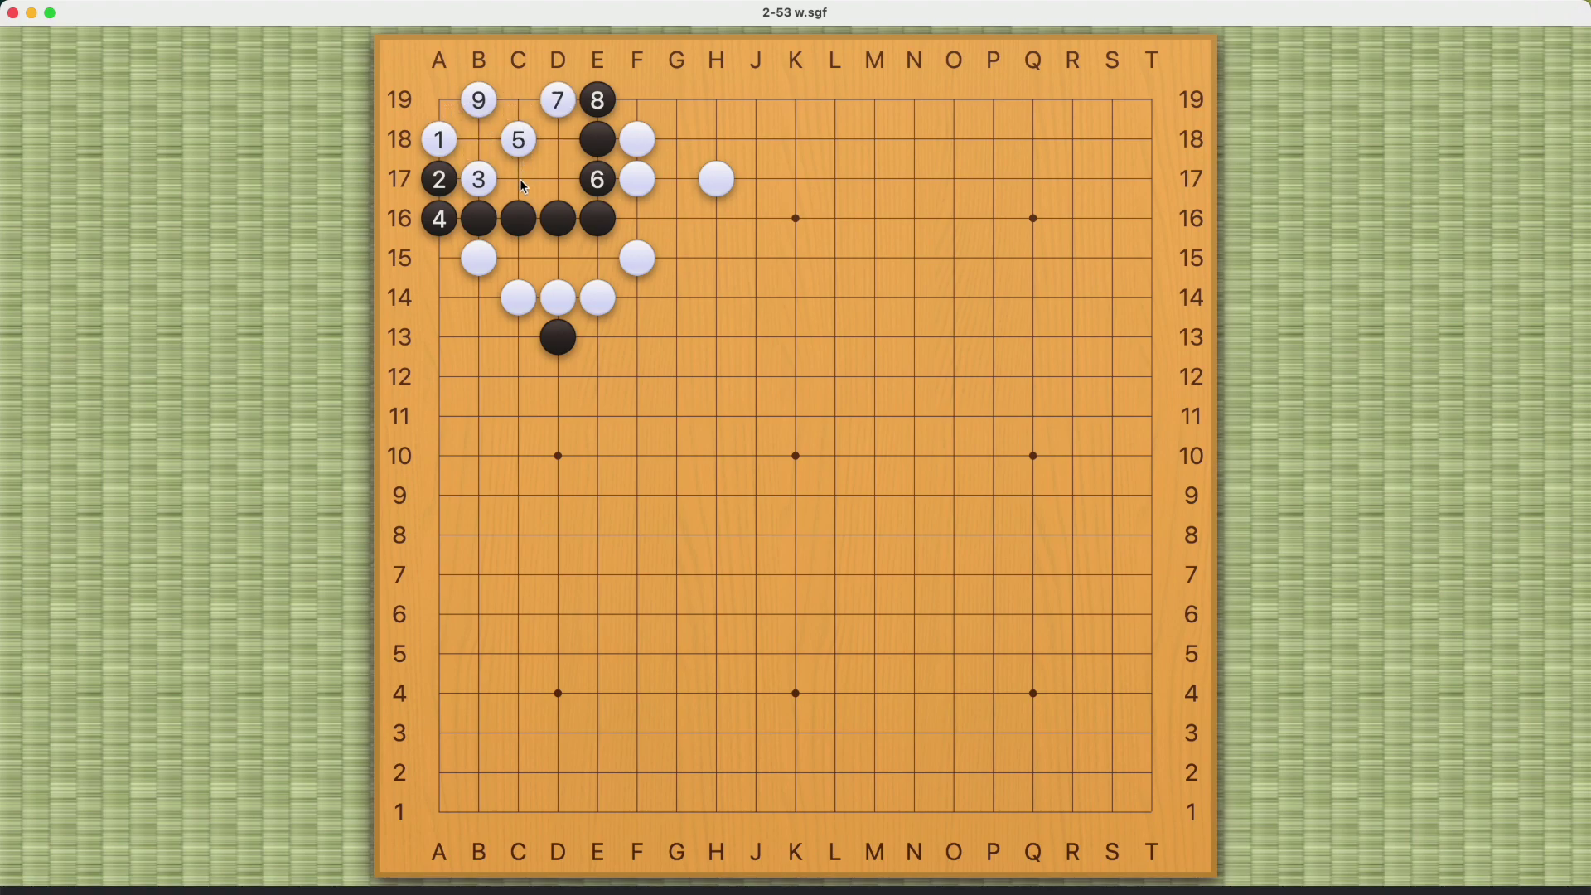
{"action": "left_click", "coordinate": [520, 182]}
{"action": "left_click", "coordinate": [554, 137]}
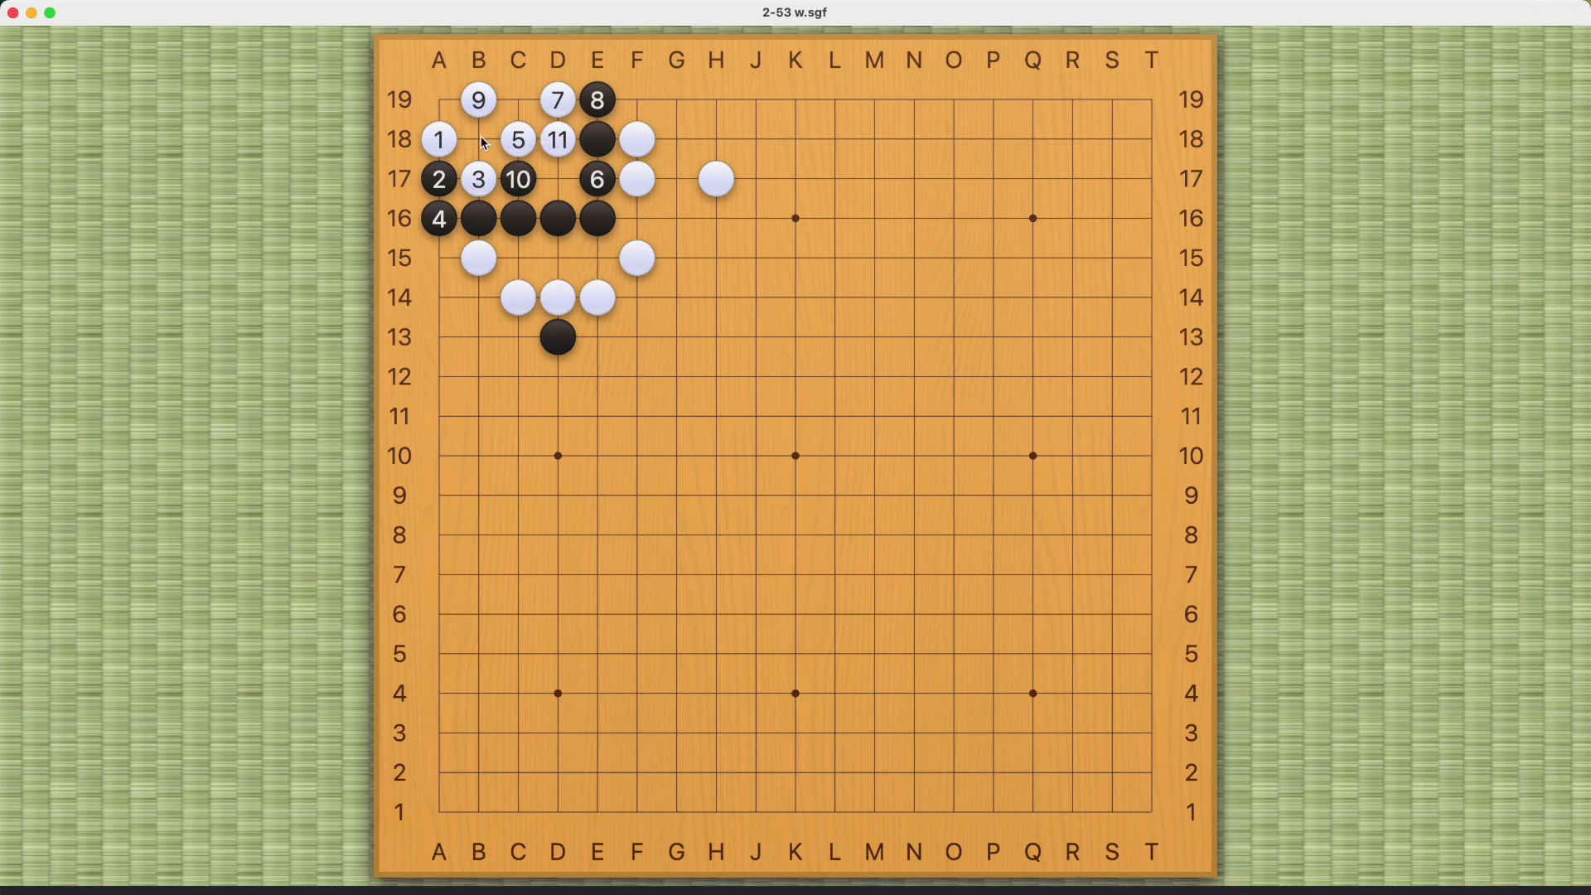
{"action": "left_click", "coordinate": [482, 142]}
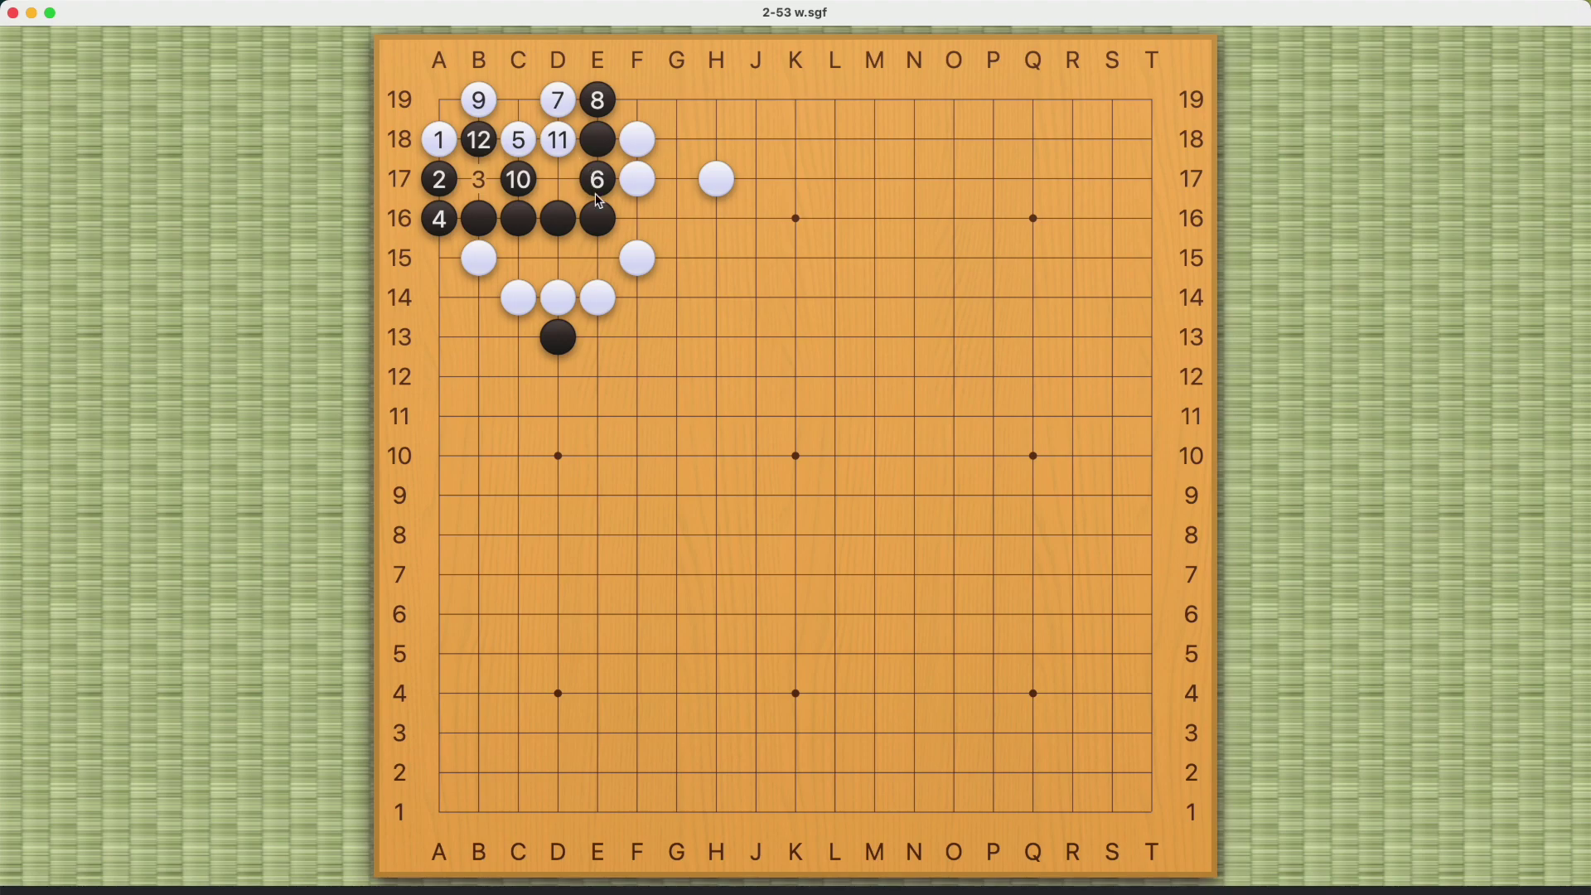
{"action": "scroll", "coordinate": [600, 220], "scroll_direction": "up", "scroll_amount": 7}
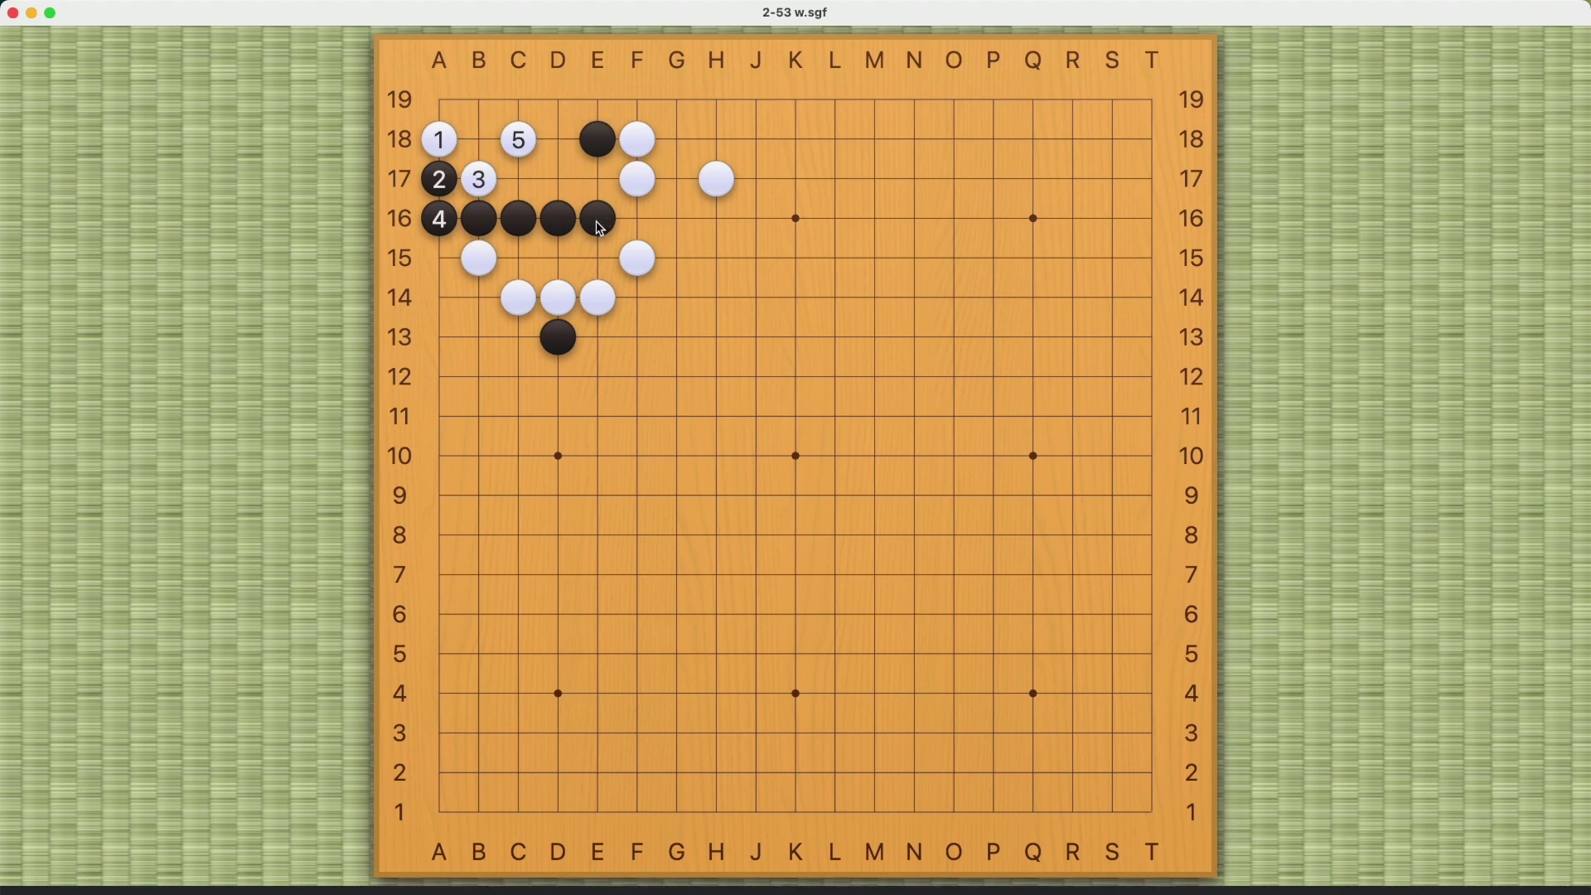
{"action": "scroll", "coordinate": [576, 229], "scroll_direction": "up", "scroll_amount": 1}
{"action": "scroll", "coordinate": [576, 228], "scroll_direction": "up", "scroll_amount": 2}
{"action": "scroll", "coordinate": [575, 230], "scroll_direction": "up", "scroll_amount": 2}
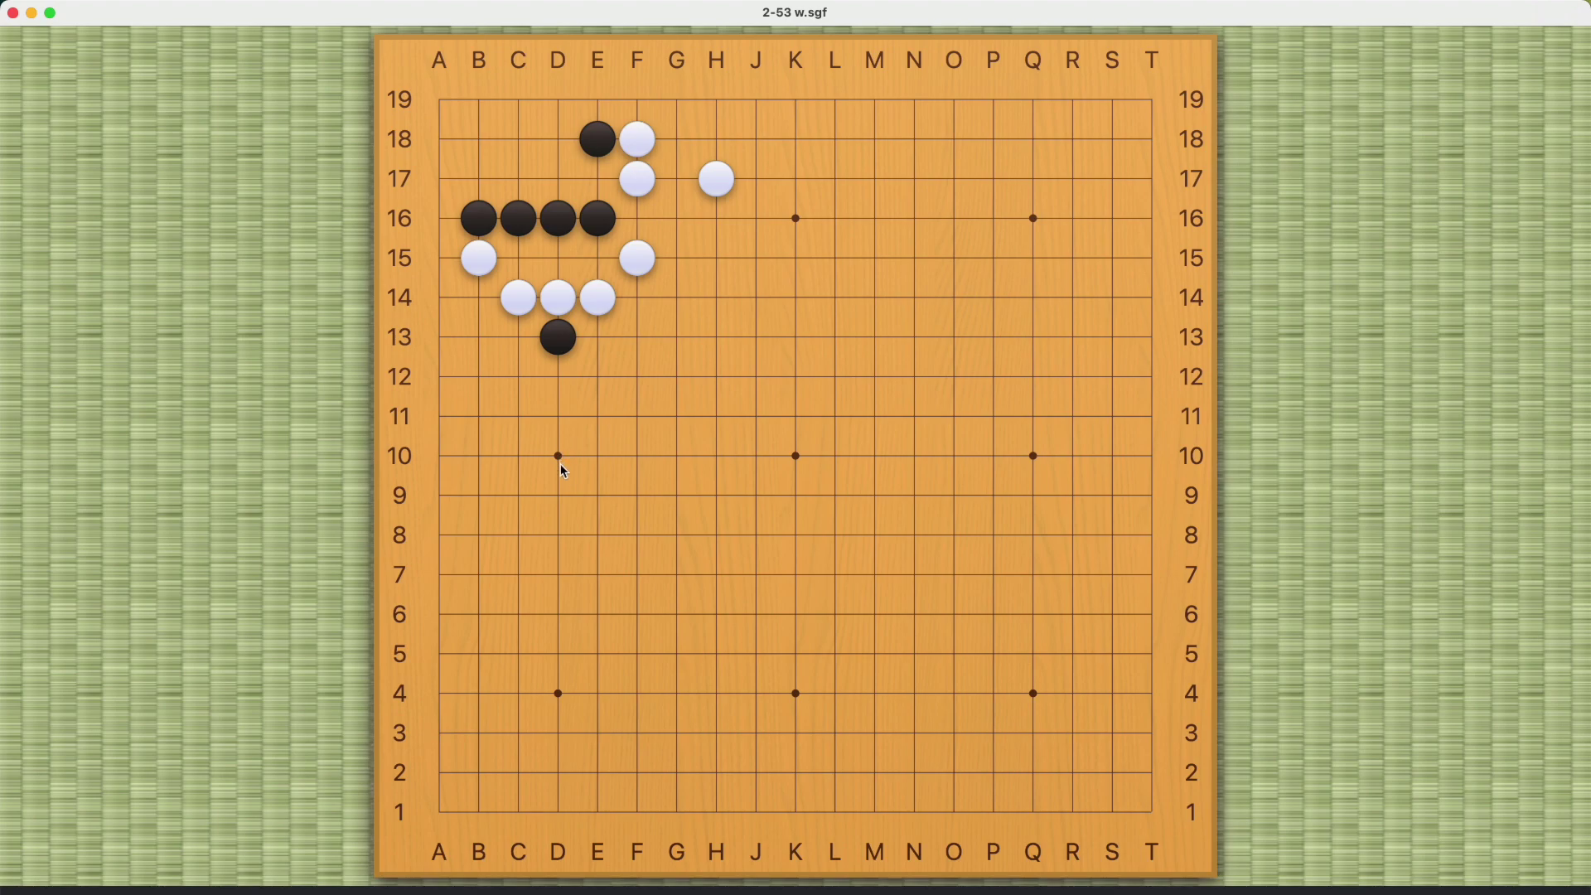
{"action": "scroll", "coordinate": [594, 350], "scroll_direction": "down", "scroll_amount": 1}
After White F16, play Black E13, White E15, Black F13, White D15, Black G13 outside.
{"action": "left_click", "coordinate": [594, 350]}
{"action": "left_click", "coordinate": [595, 264]}
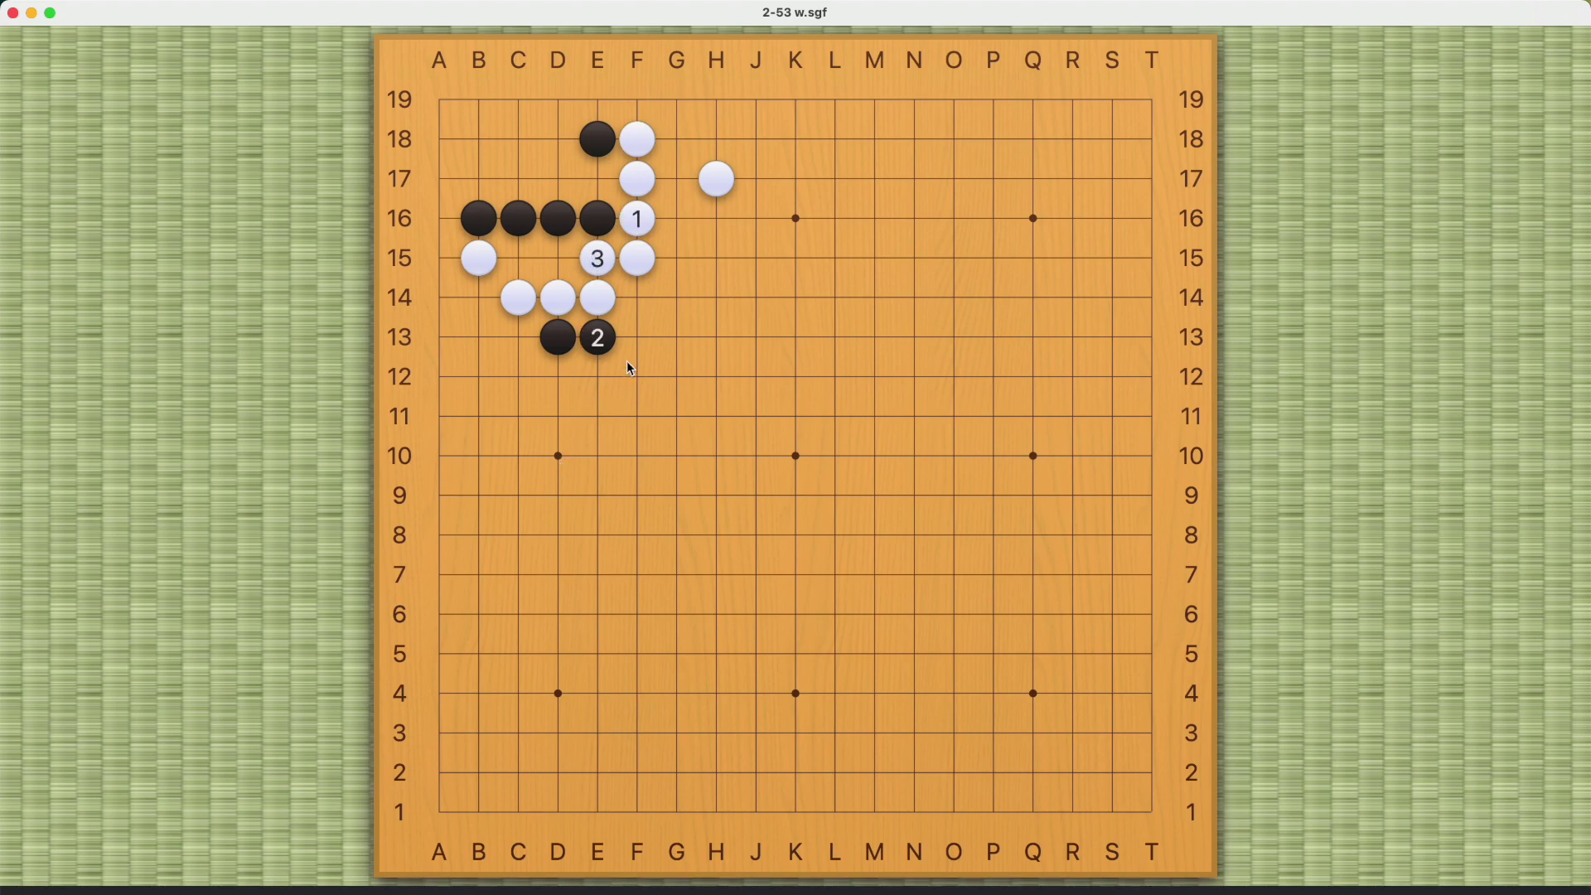
{"action": "left_click", "coordinate": [637, 337]}
{"action": "left_click", "coordinate": [558, 257]}
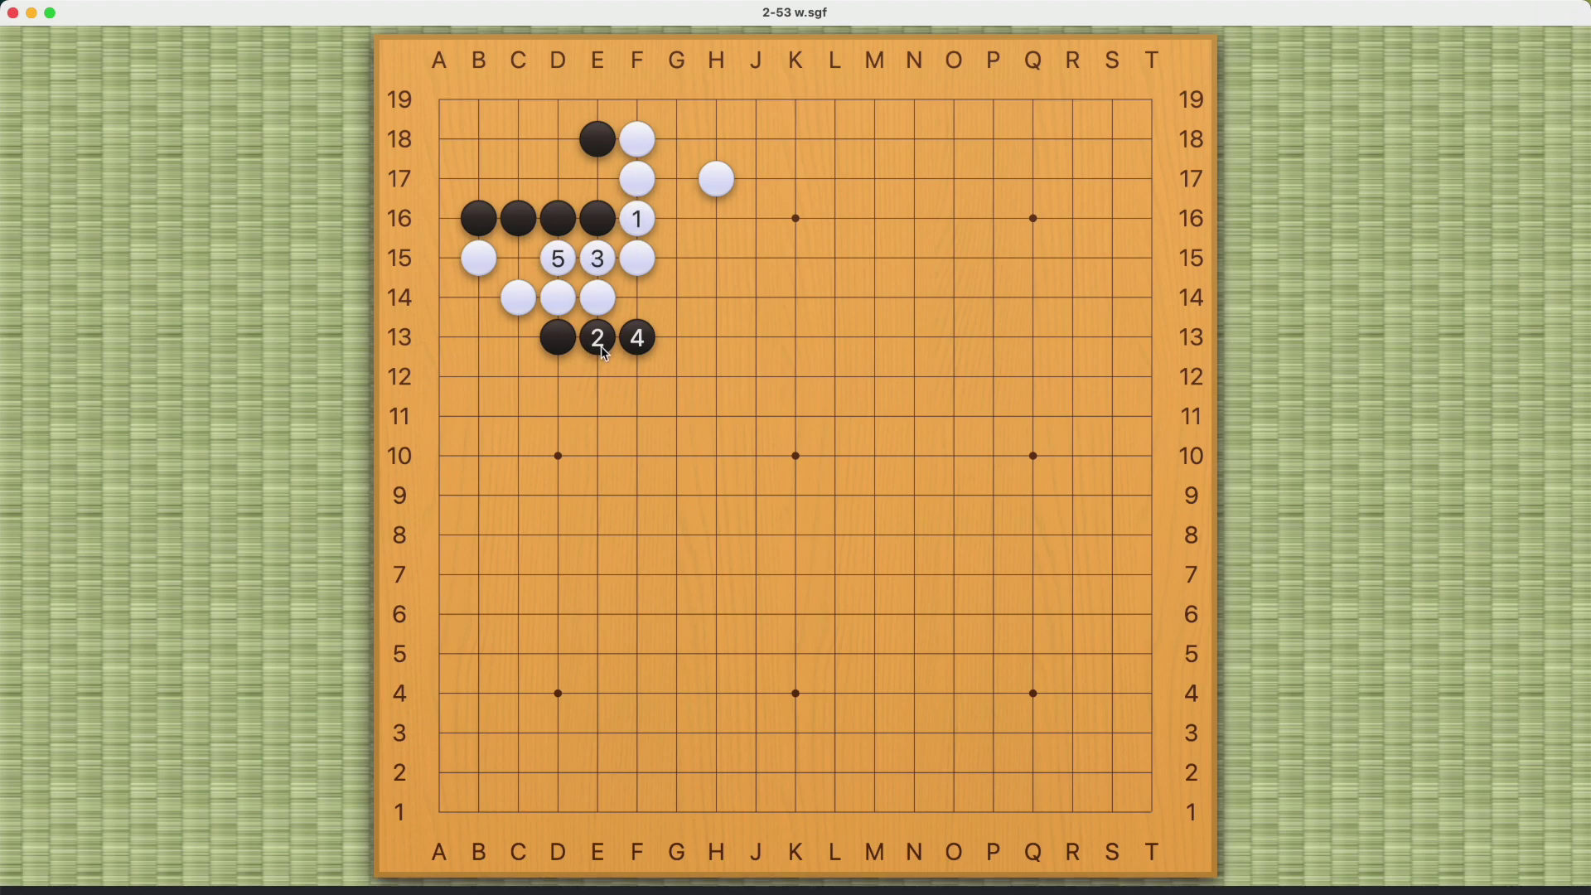
{"action": "left_click", "coordinate": [674, 339]}
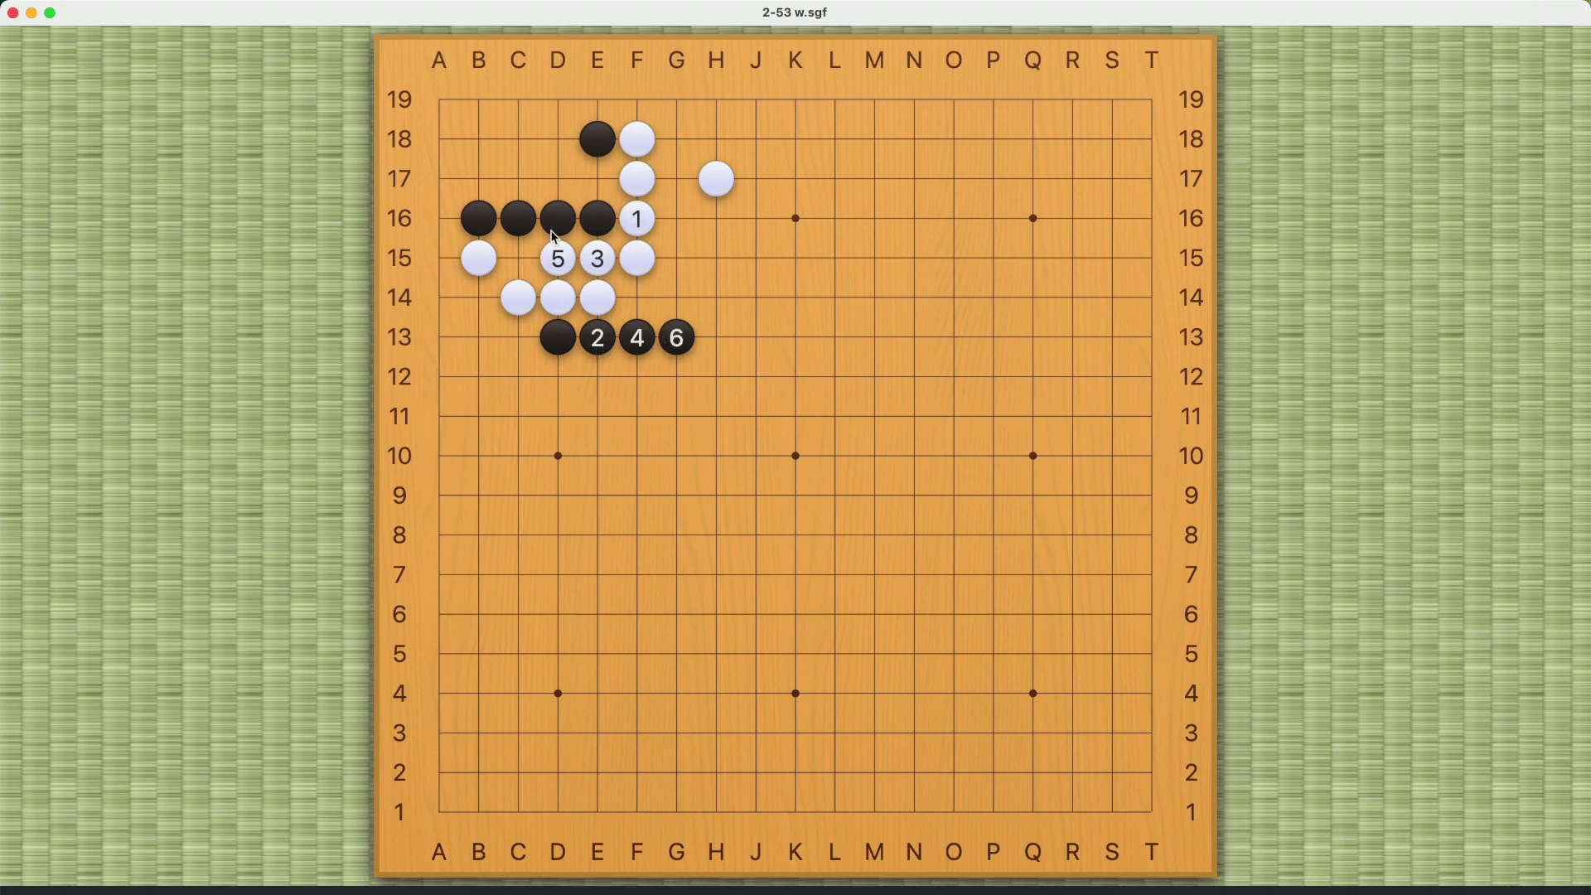
Enter the corner: White A18, B17, C18, D18 against Black A17, A16, E17, C17.
{"action": "left_click", "coordinate": [445, 141]}
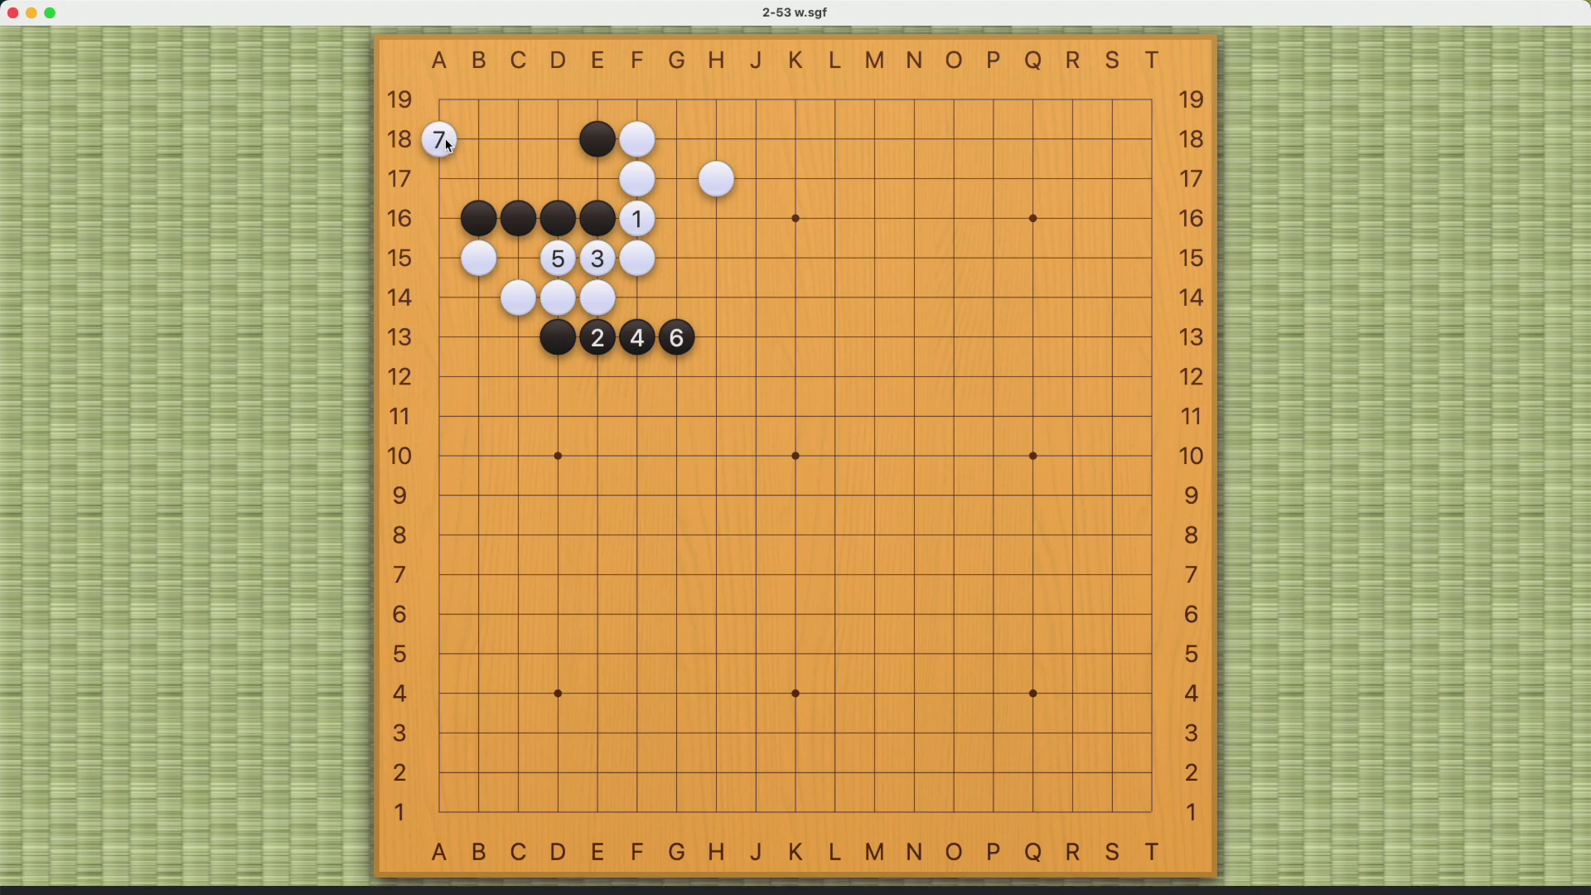
{"action": "left_click", "coordinate": [442, 187]}
{"action": "left_click", "coordinate": [476, 184]}
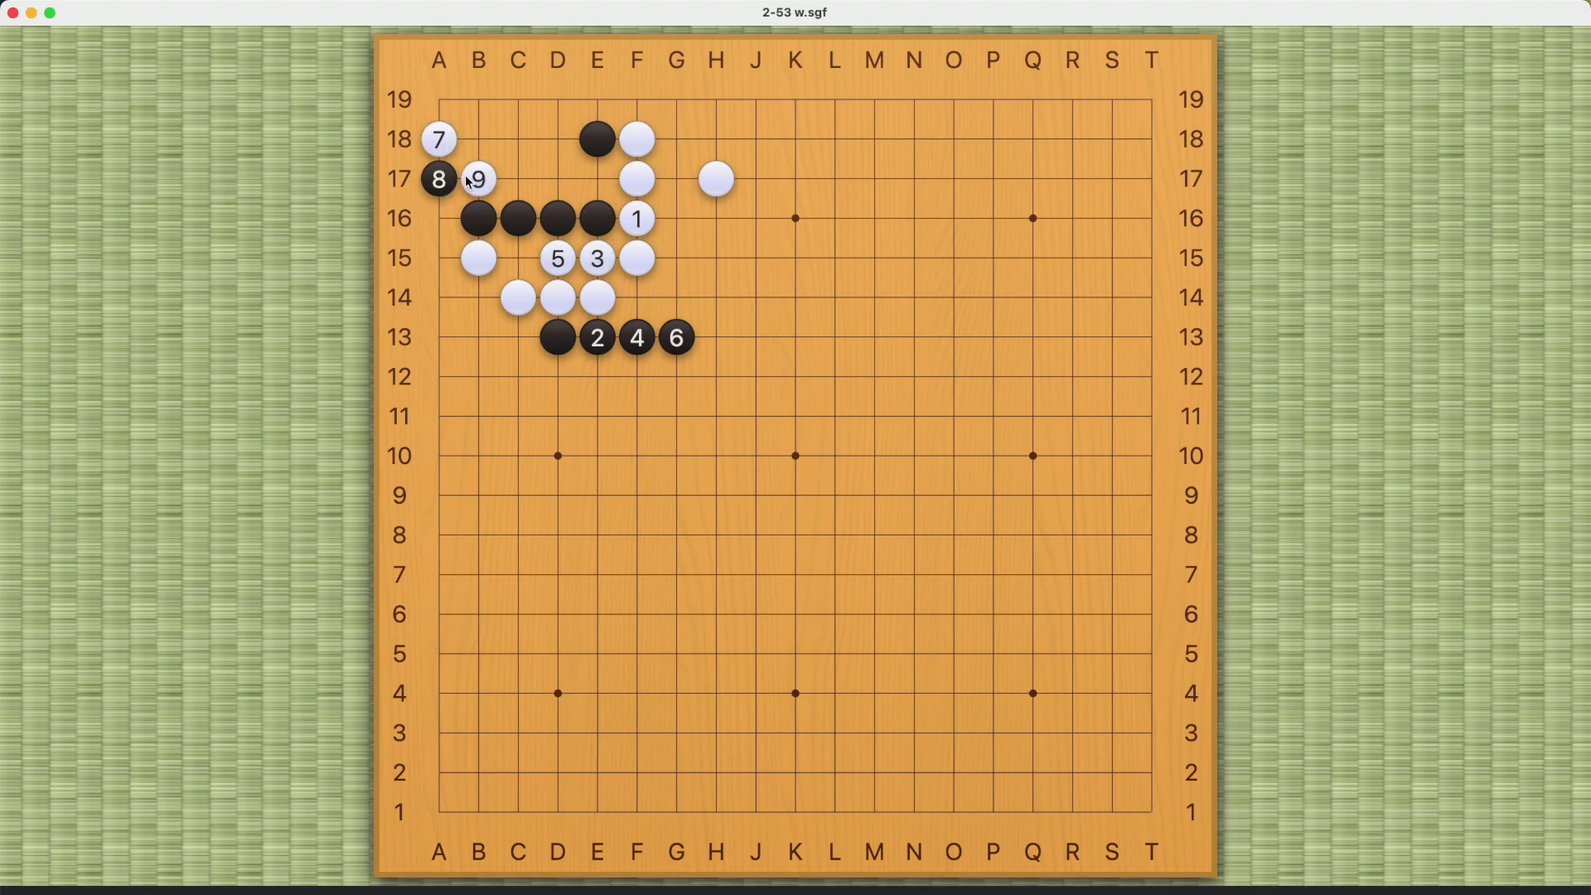
{"action": "left_click", "coordinate": [441, 217]}
{"action": "left_click", "coordinate": [513, 143]}
{"action": "left_click", "coordinate": [600, 183]}
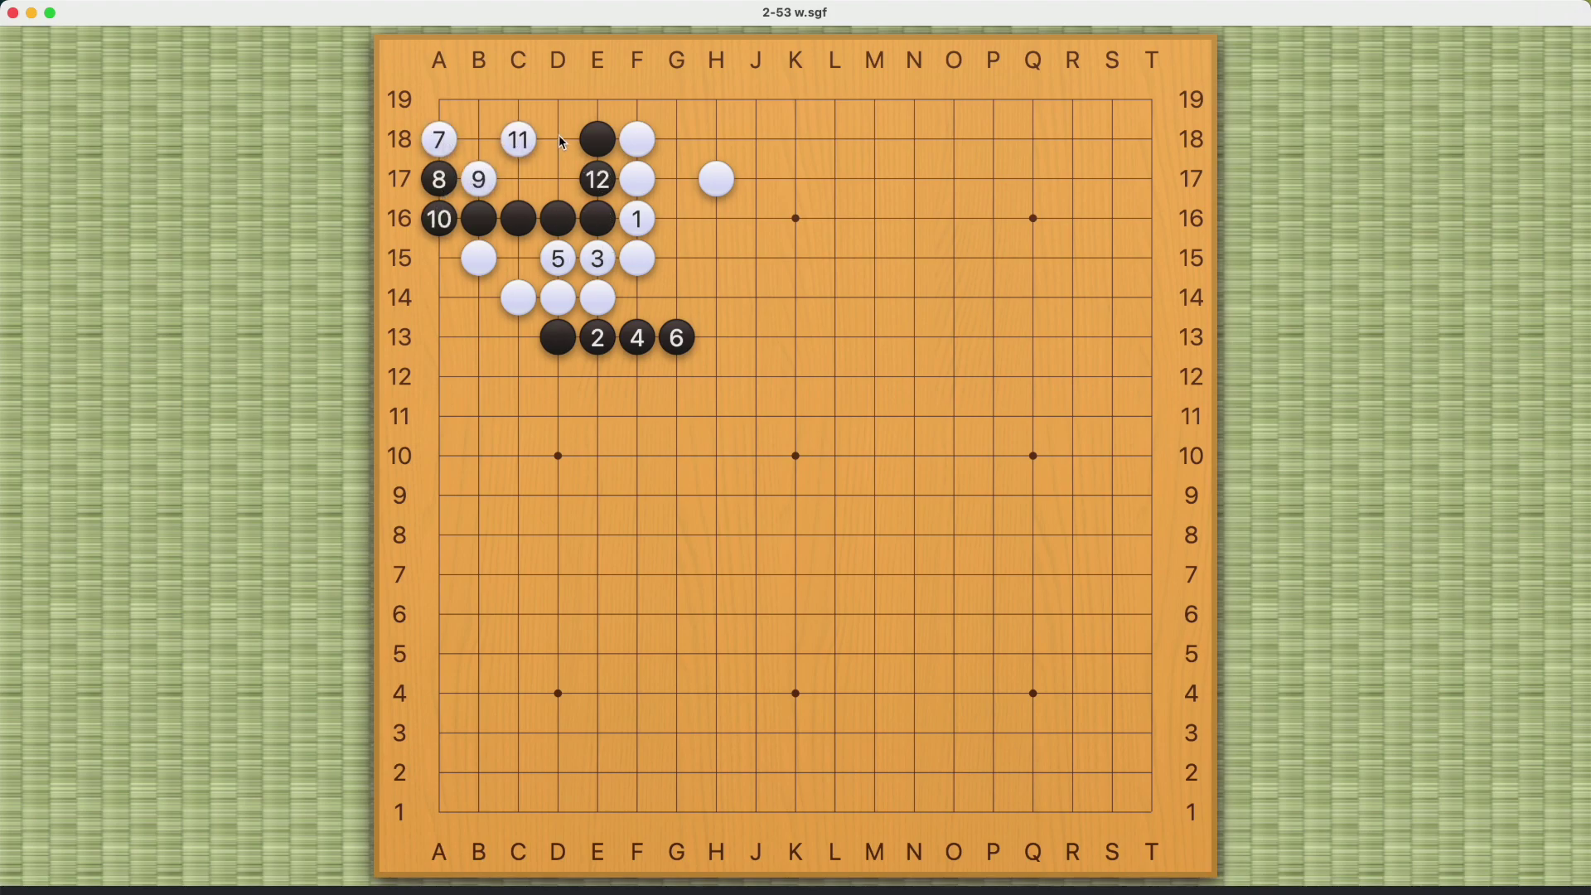
{"action": "left_click", "coordinate": [559, 140]}
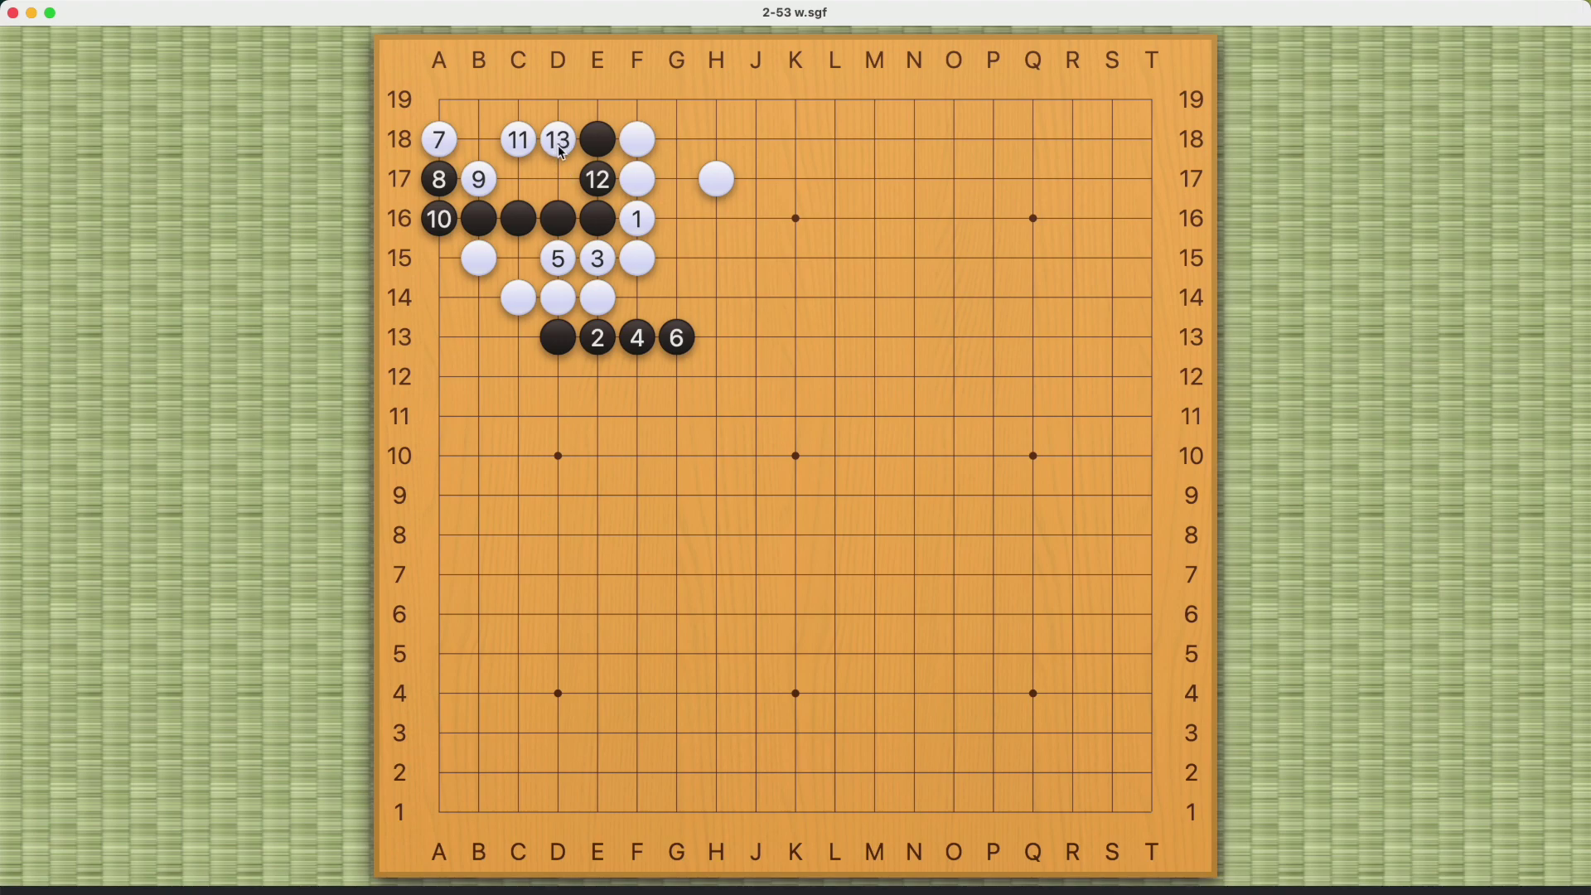
{"action": "left_click", "coordinate": [518, 180]}
Finish with White B18, C19, F19, C15 against Black D19, 18, D17, B19, then White 23 A15 capturing the group.
{"action": "left_click", "coordinate": [477, 140]}
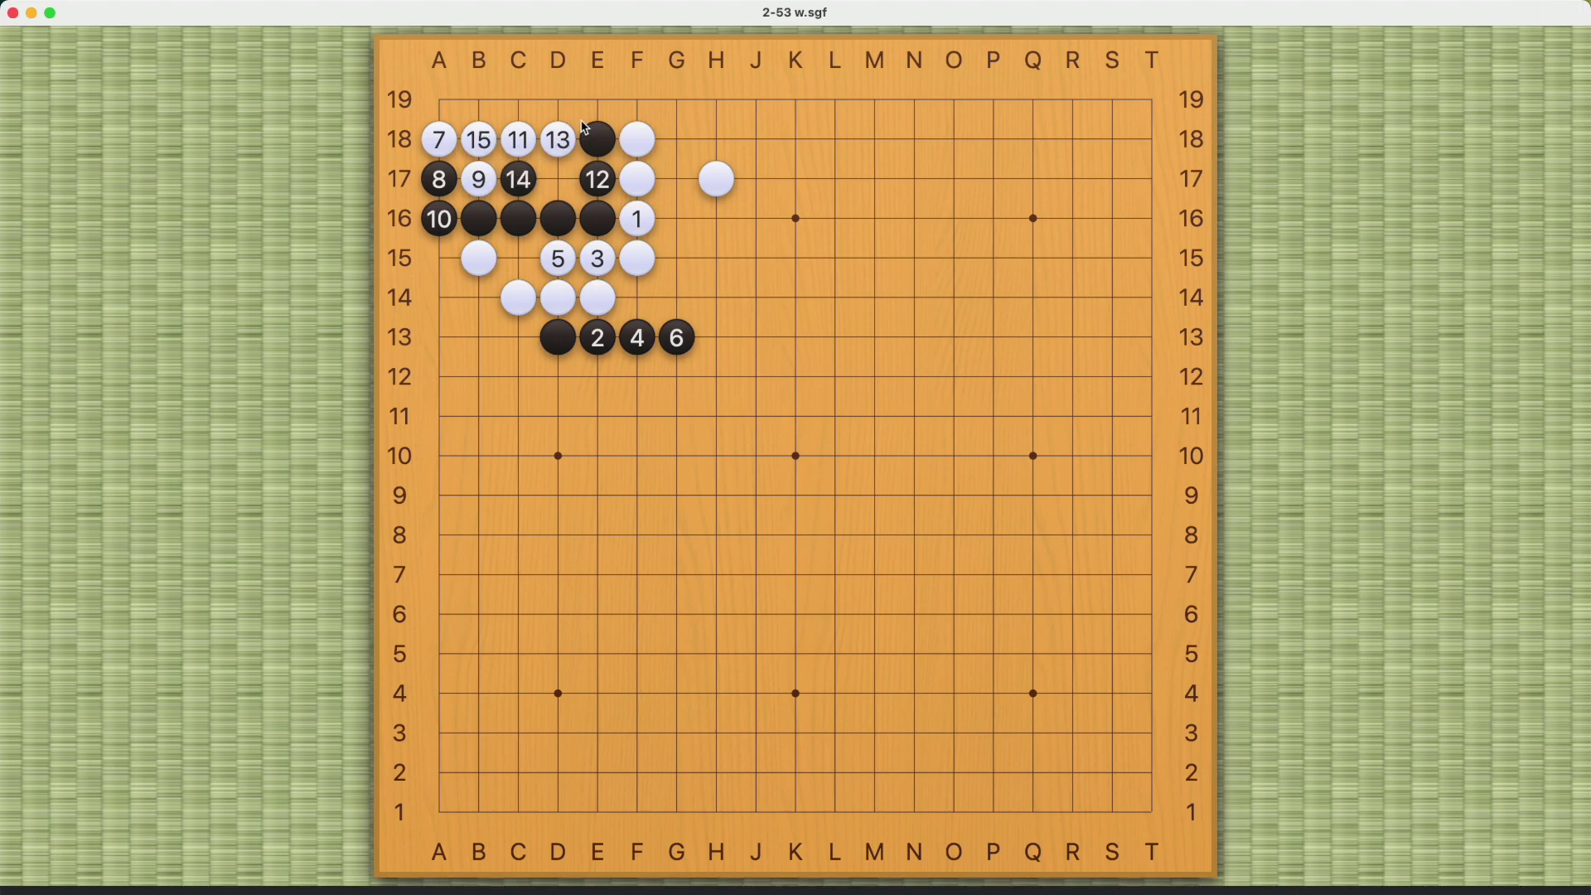
{"action": "left_click", "coordinate": [557, 99]}
{"action": "left_click", "coordinate": [517, 100]}
{"action": "left_click", "coordinate": [597, 100]}
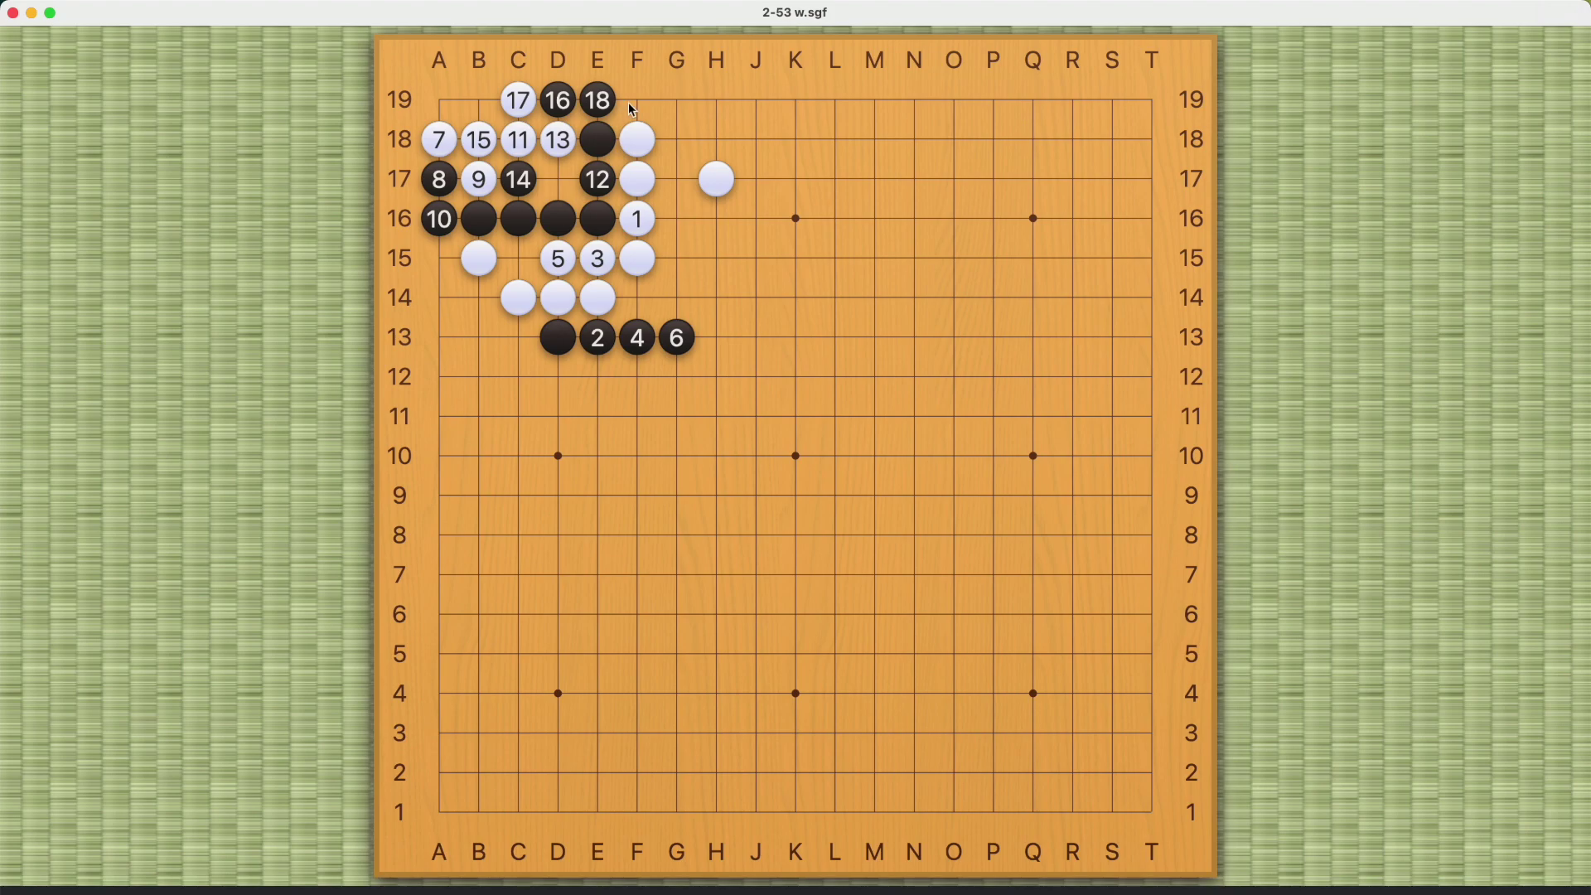
{"action": "left_click", "coordinate": [558, 179]}
{"action": "left_click", "coordinate": [517, 257]}
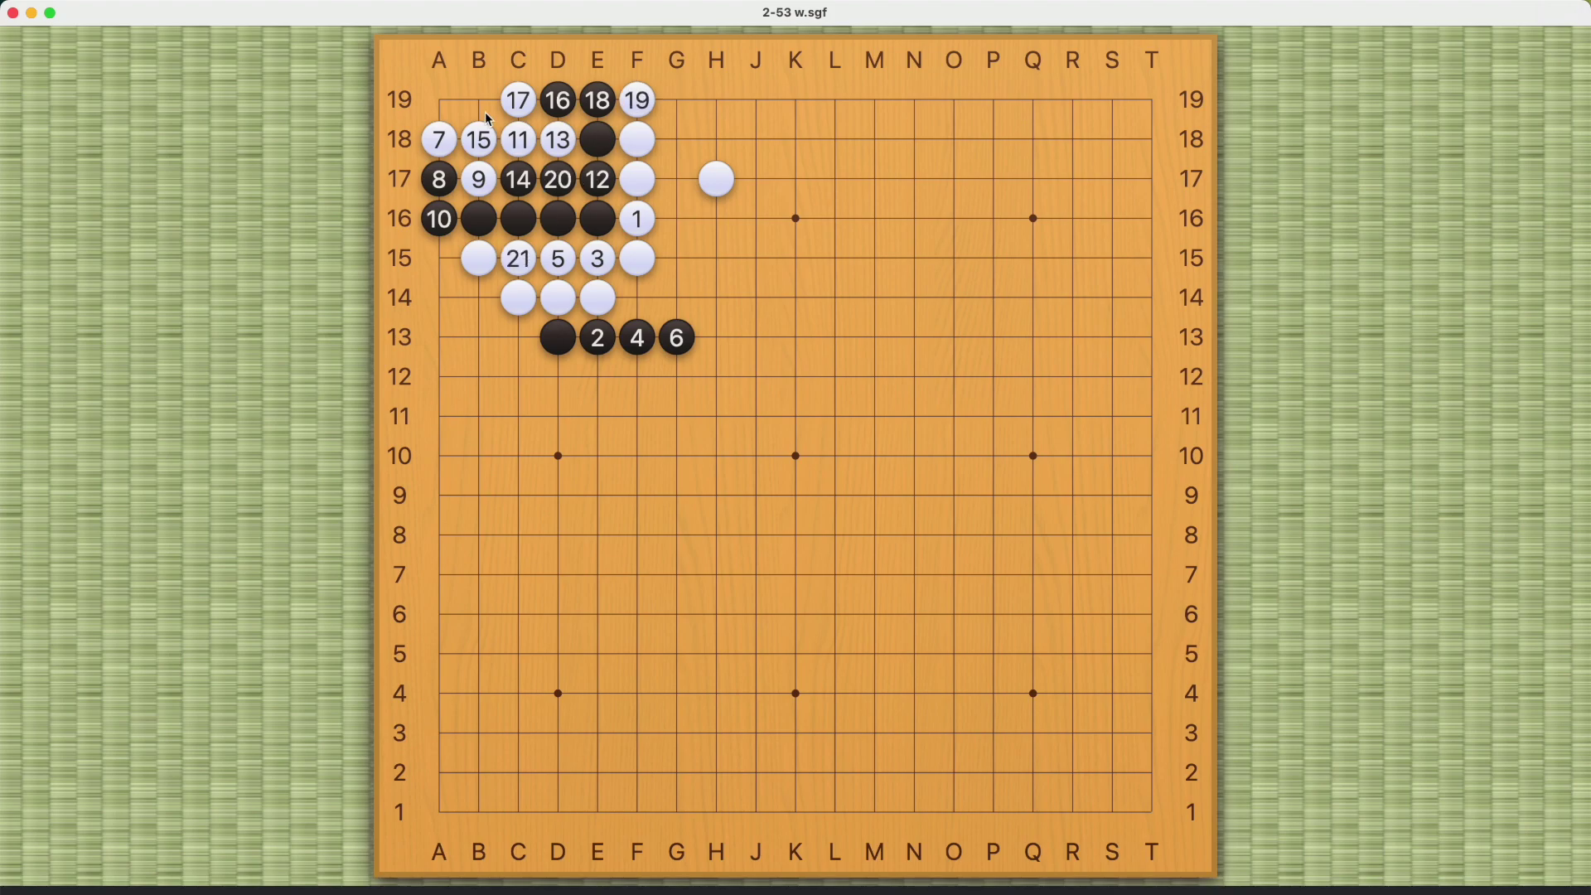
{"action": "left_click", "coordinate": [479, 99]}
{"action": "left_click", "coordinate": [439, 259]}
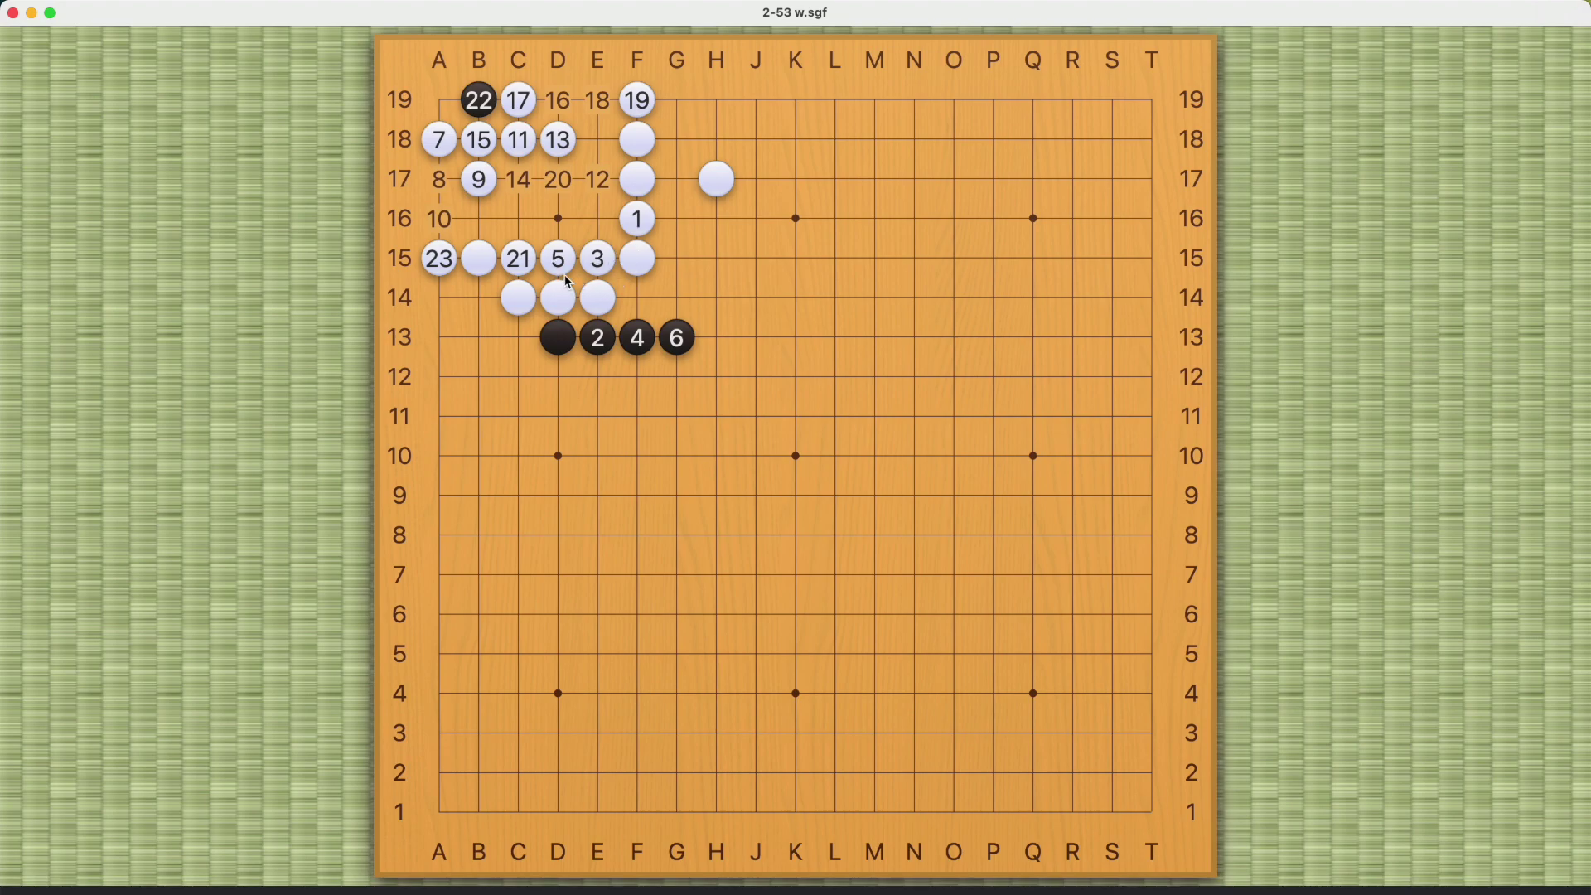
Step back to move 13, then return to the bare problem position.
{"action": "key", "text": "Left"}
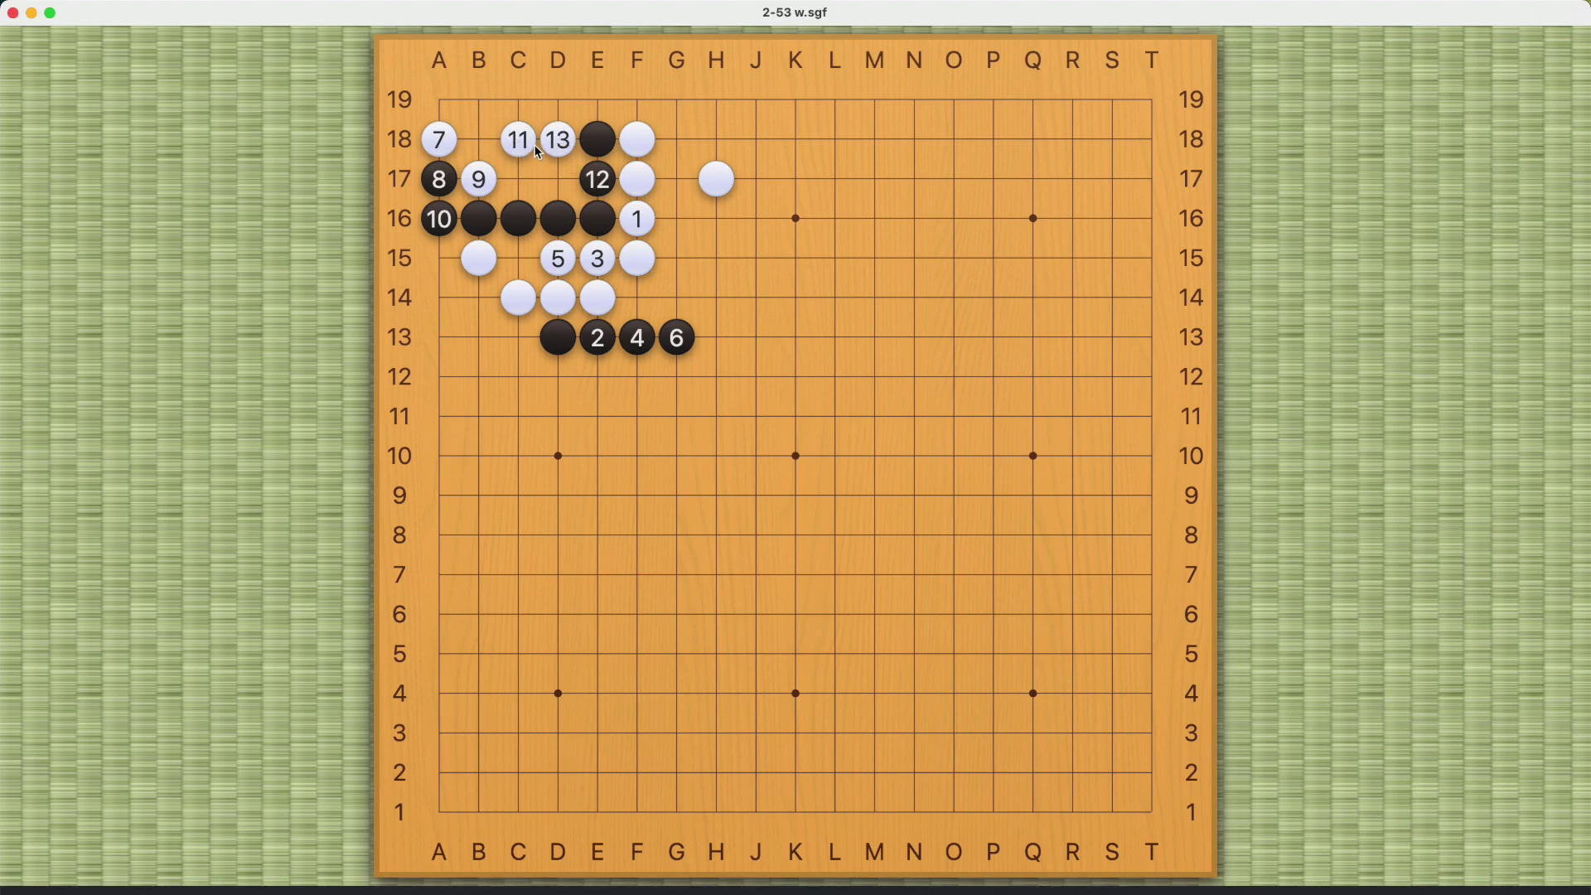
{"action": "key", "text": "Home"}
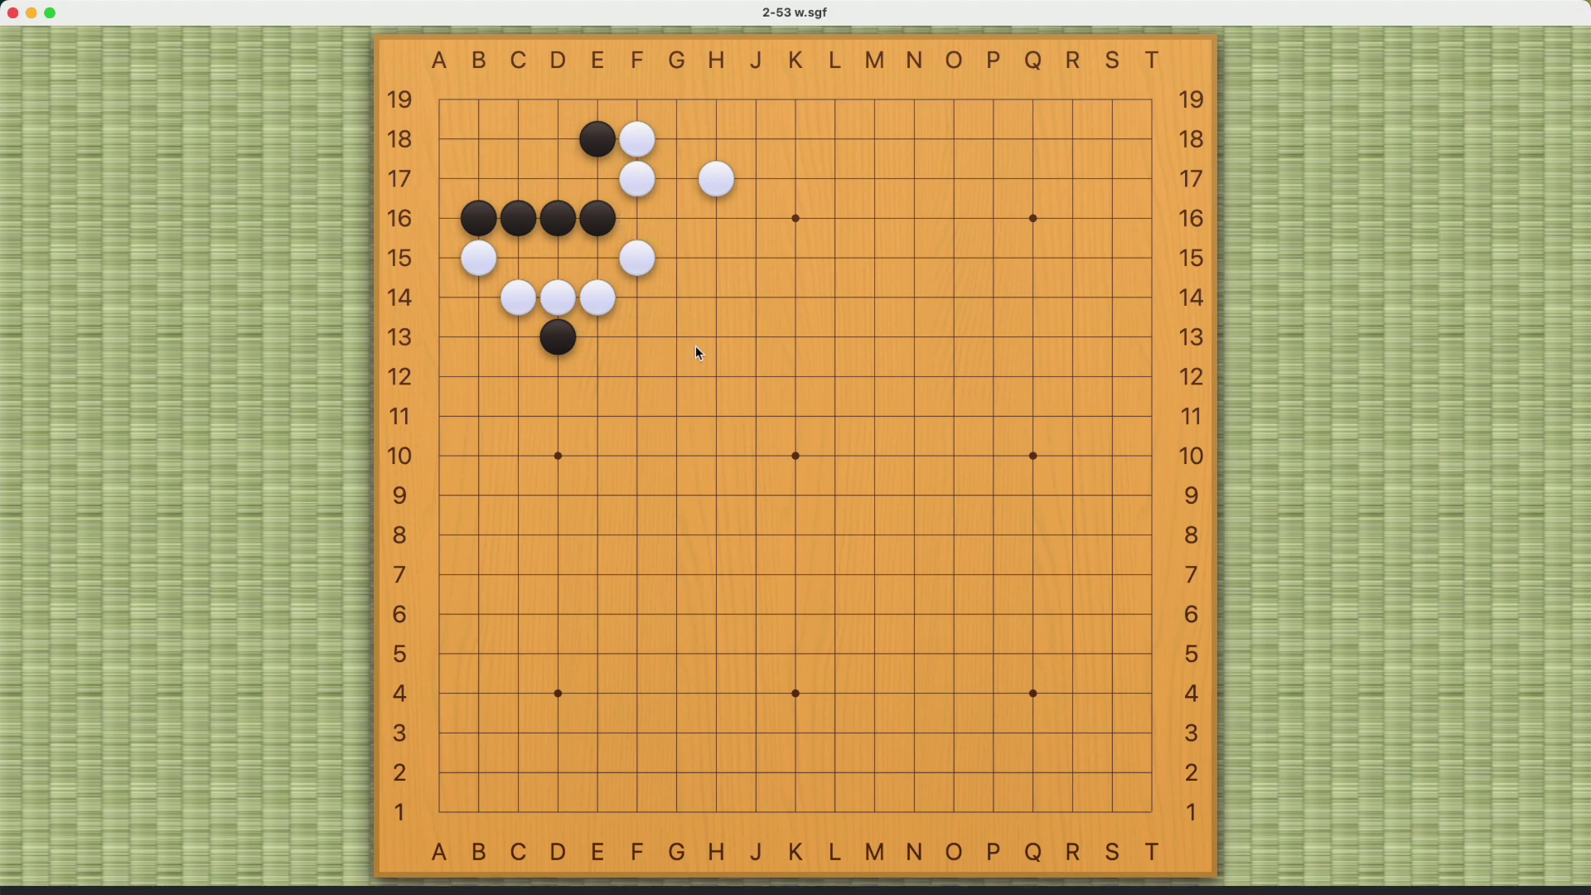